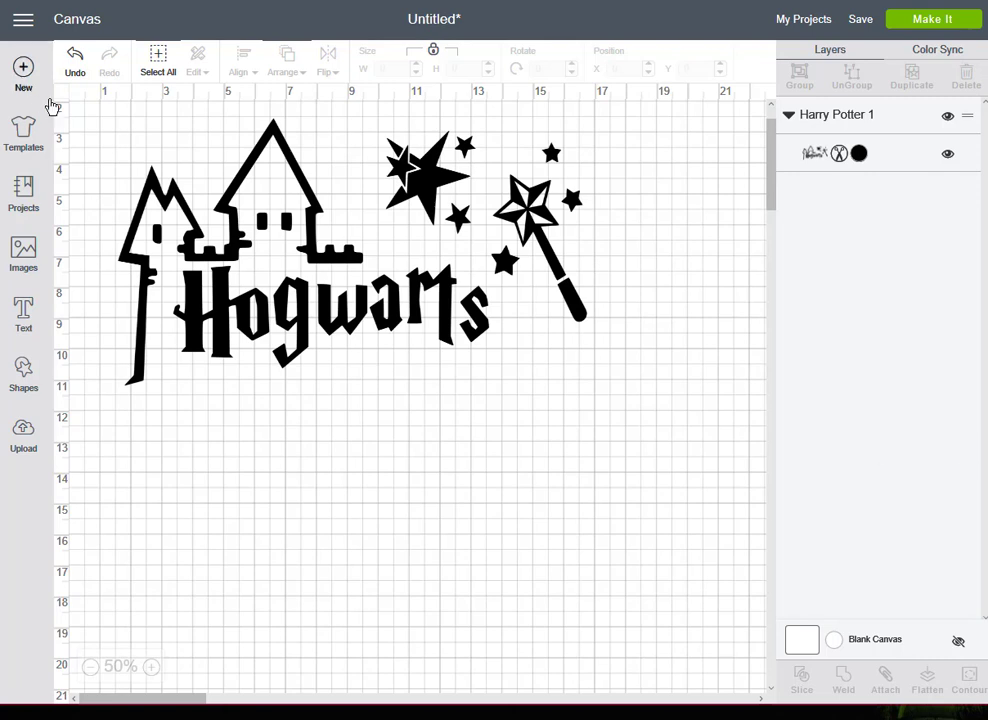
# Step: Hide the contours of all the loose stars and the magic wand in the Harry Potter image
pyautogui.moveTo(109, 107); pyautogui.dragTo(668, 456)
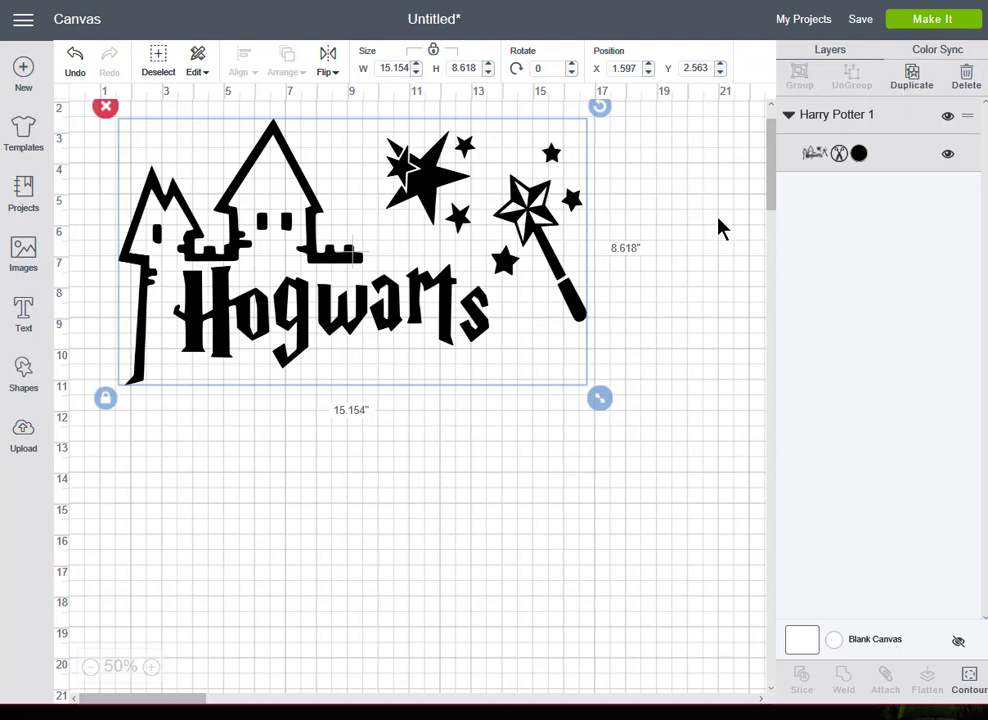
pyautogui.click(969, 682)
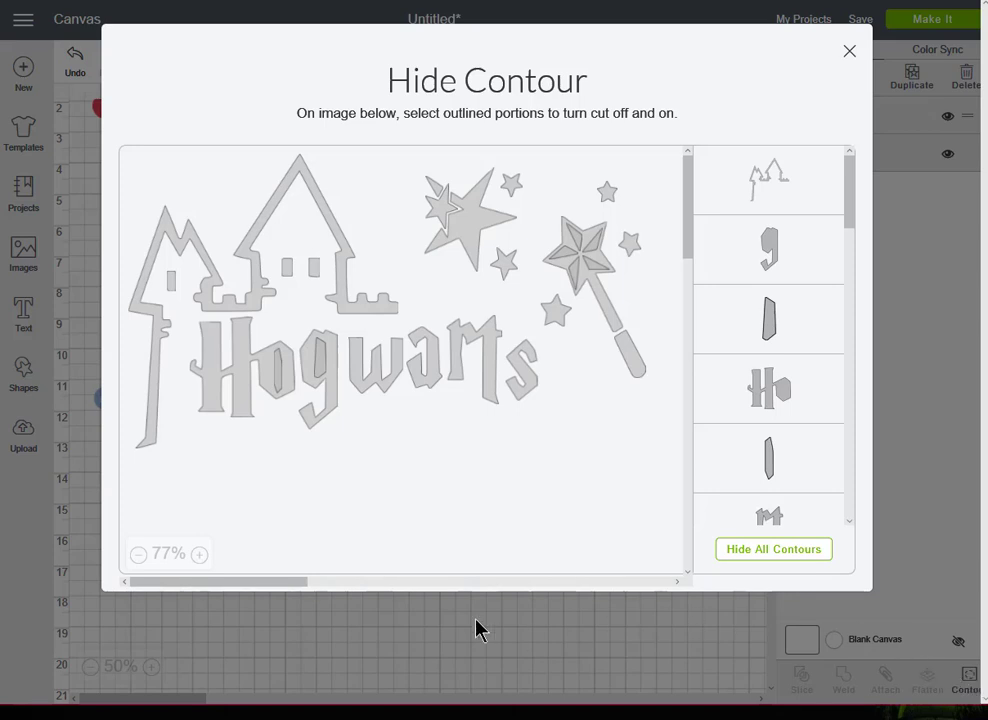
pyautogui.click(466, 231)
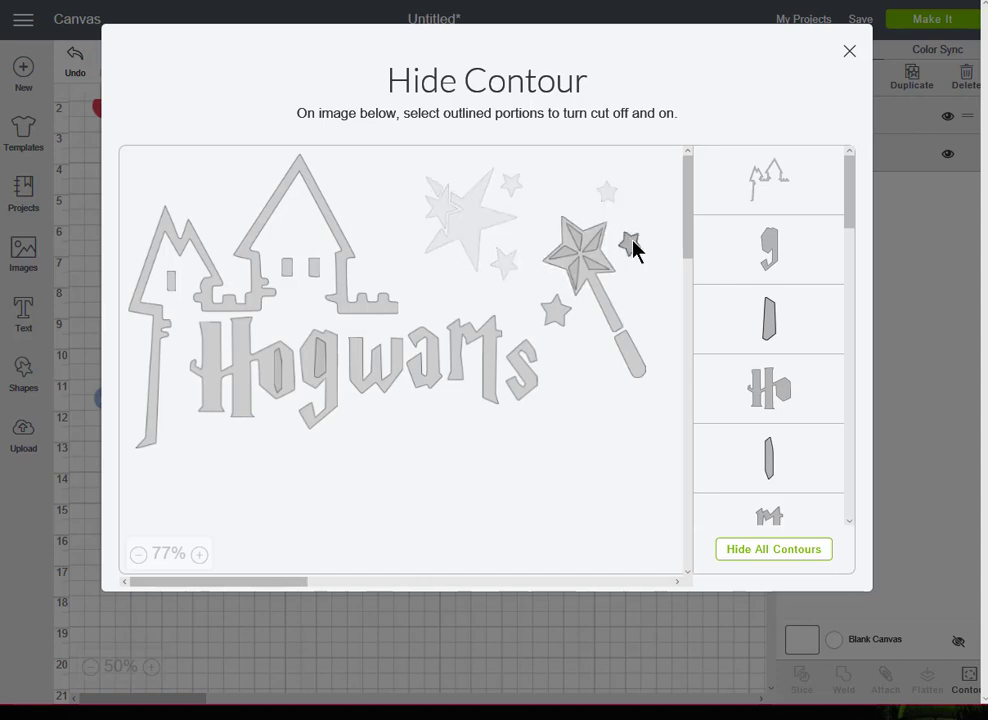
pyautogui.click(628, 368)
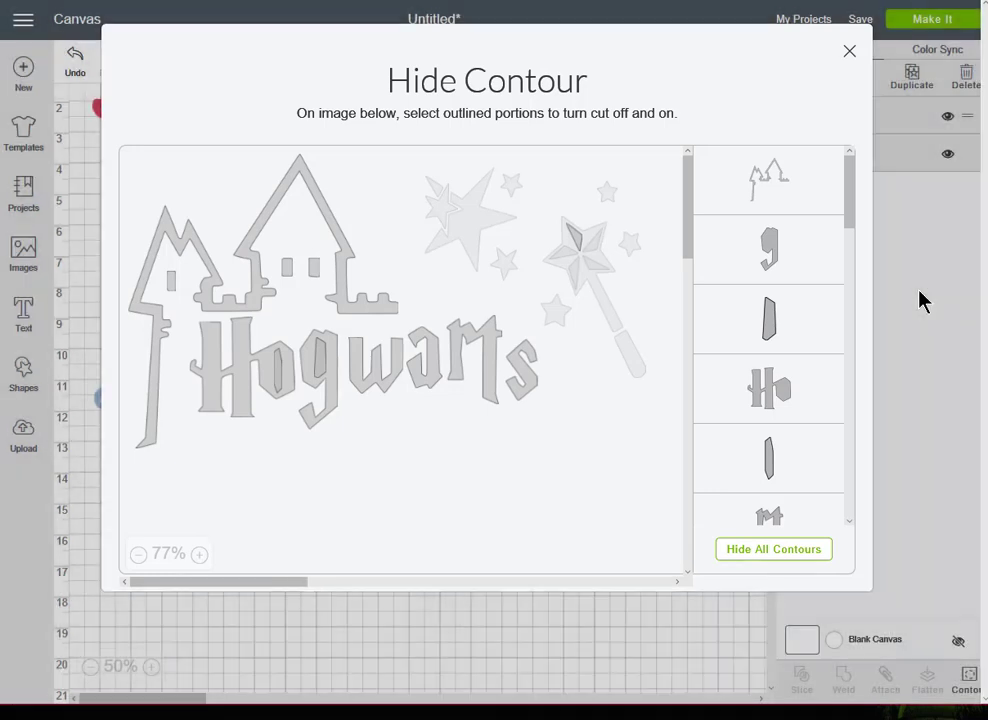
pyautogui.click(922, 300)
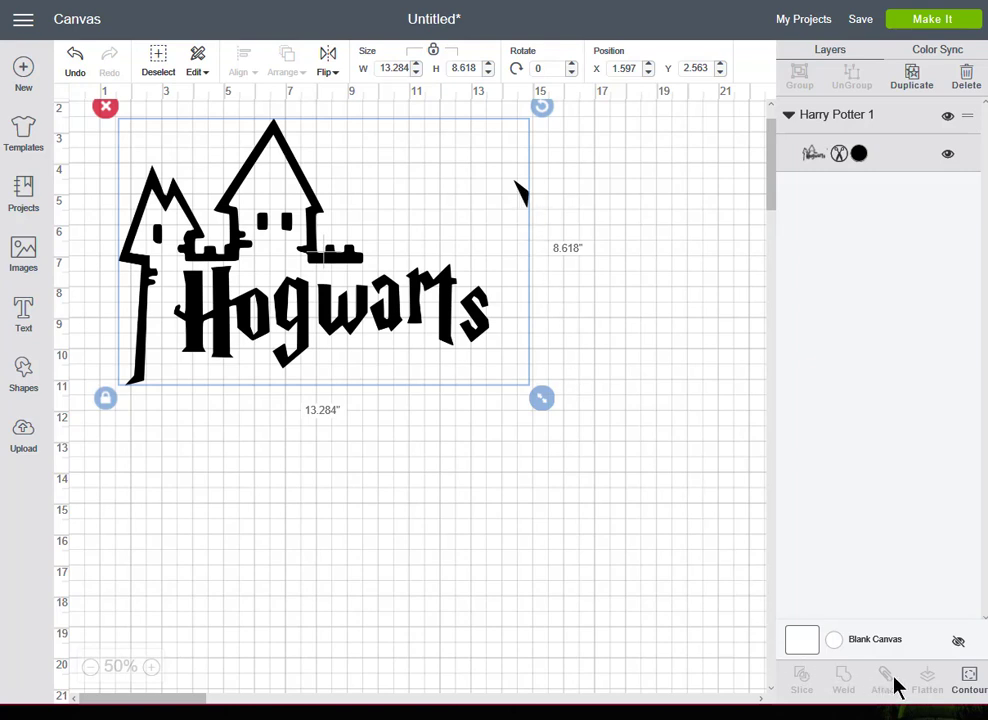
# Step: Hide the remaining wand-star fragment's contour so only the castle and Hogwarts lettering are kept
pyautogui.click(963, 686)
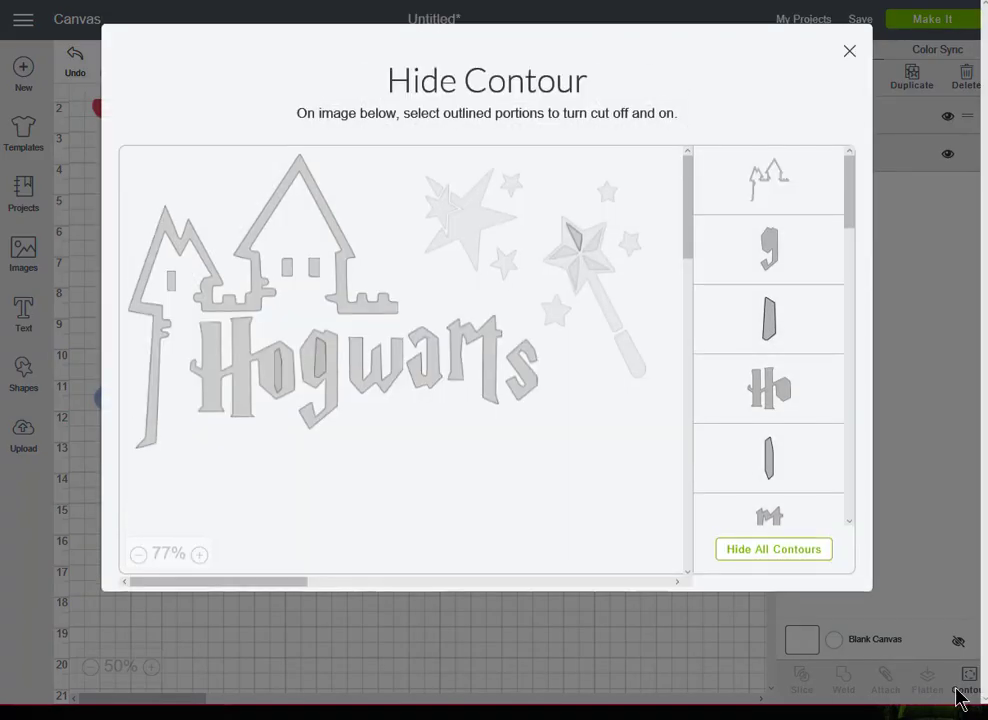
pyautogui.click(573, 243)
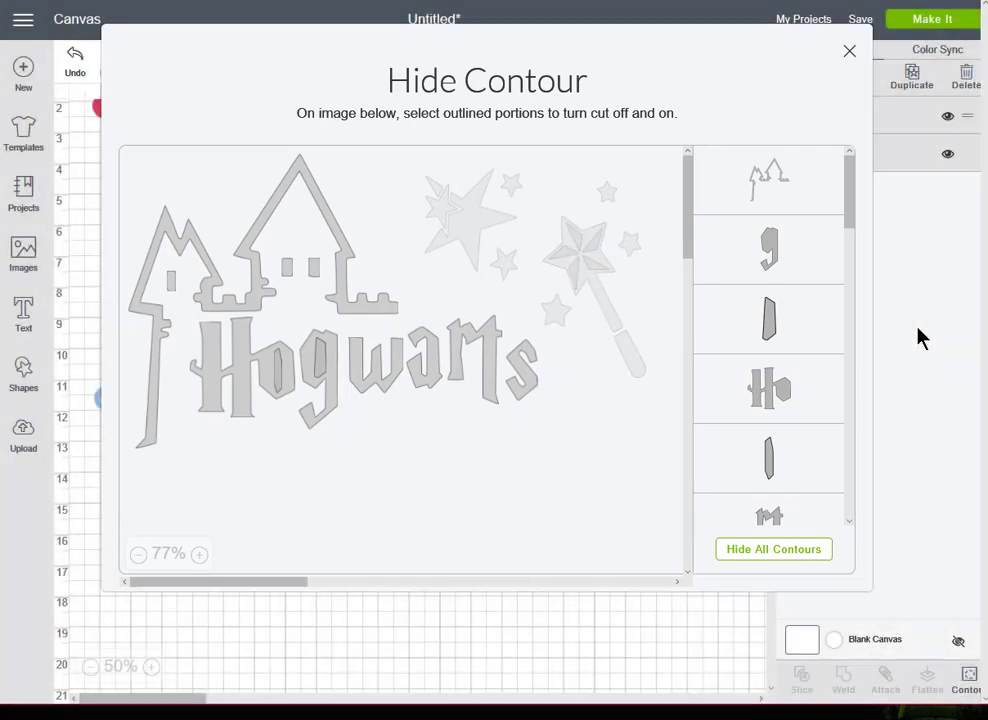
pyautogui.click(920, 338)
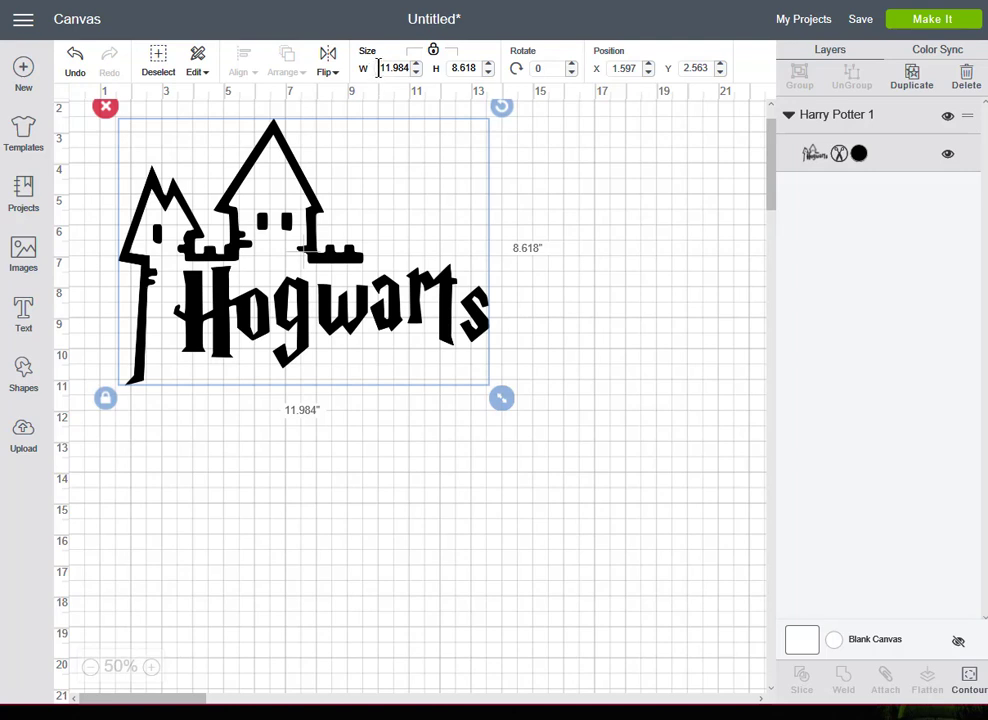
# Step: Set the Hogwarts castle design's width to 24 inches with proportions locked, and deselect it
pyautogui.moveTo(377, 68); pyautogui.dragTo(398, 67)
pyautogui.write('2')
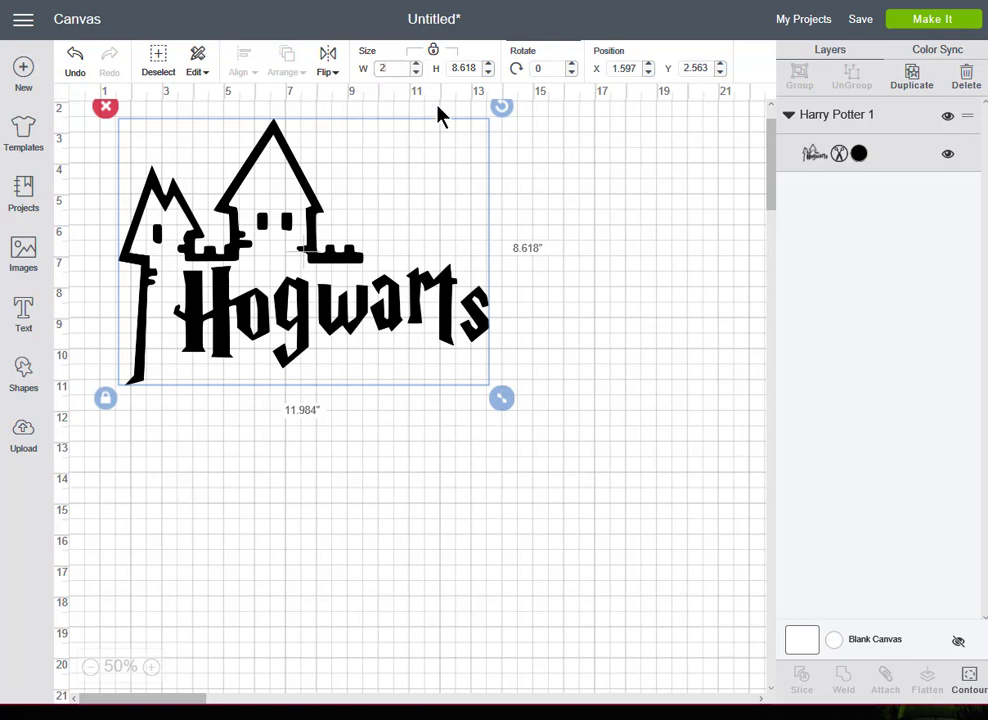
pyautogui.write('4')
pyautogui.press('Return')
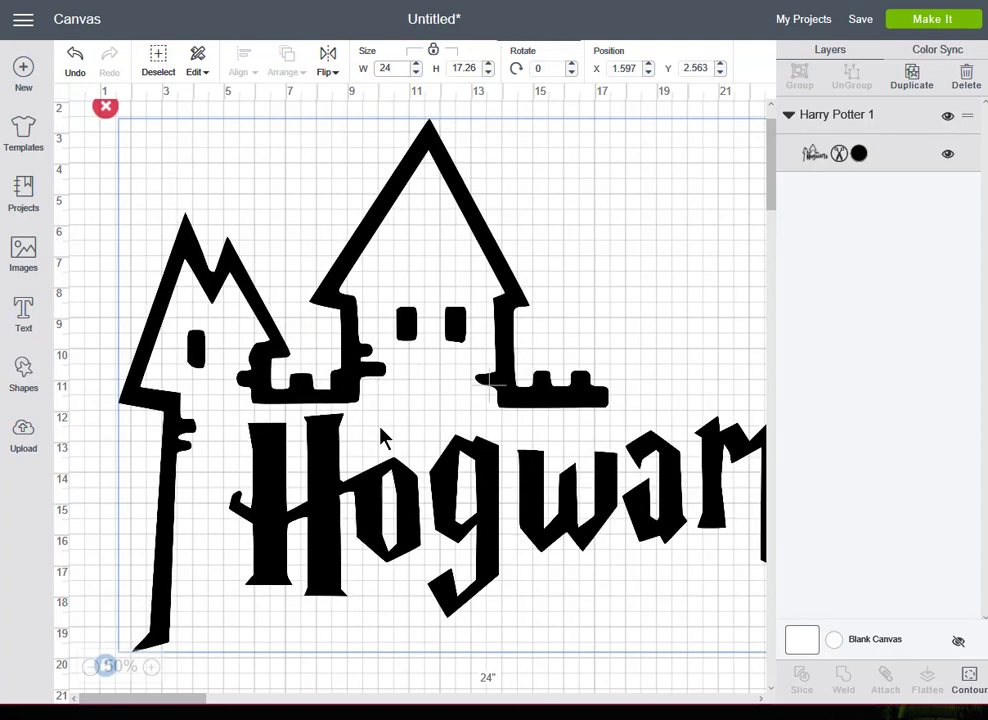
pyautogui.click(89, 667)
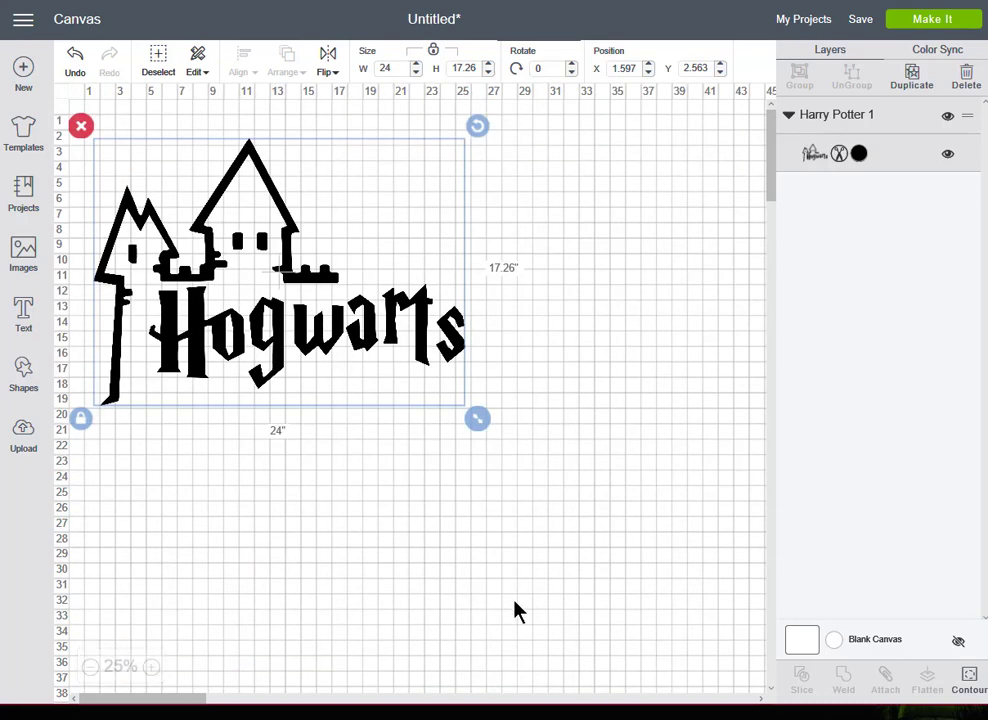
pyautogui.click(594, 542)
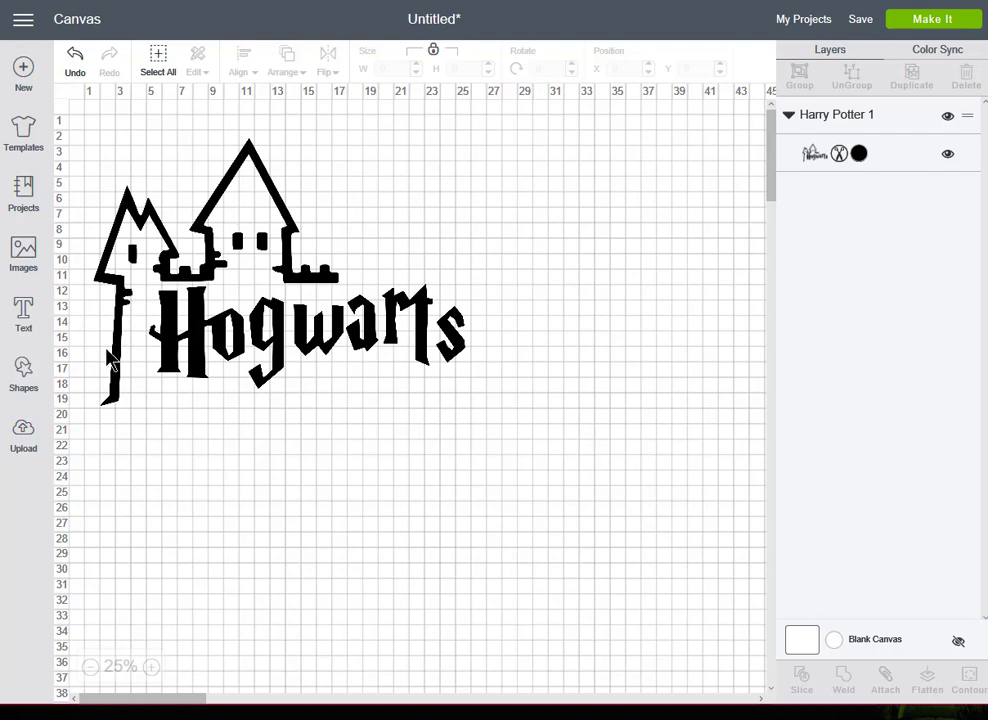
# Step: Insert a square shape and place it on the empty canvas just right of the design, at about X 27.5, Y 4.8
pyautogui.click(23, 369)
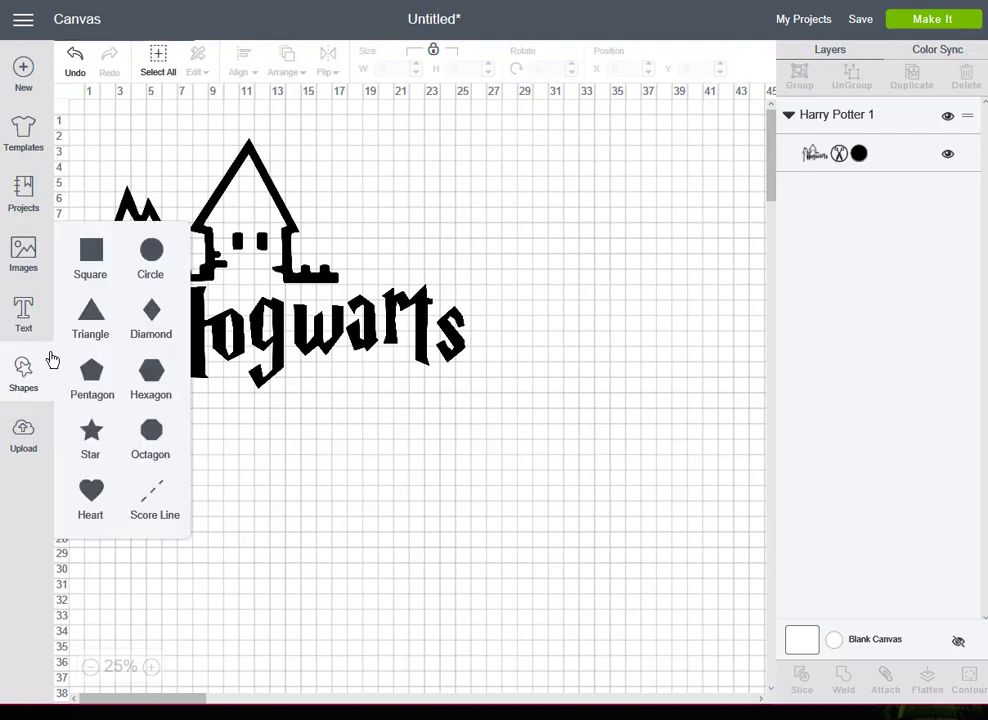
pyautogui.click(91, 260)
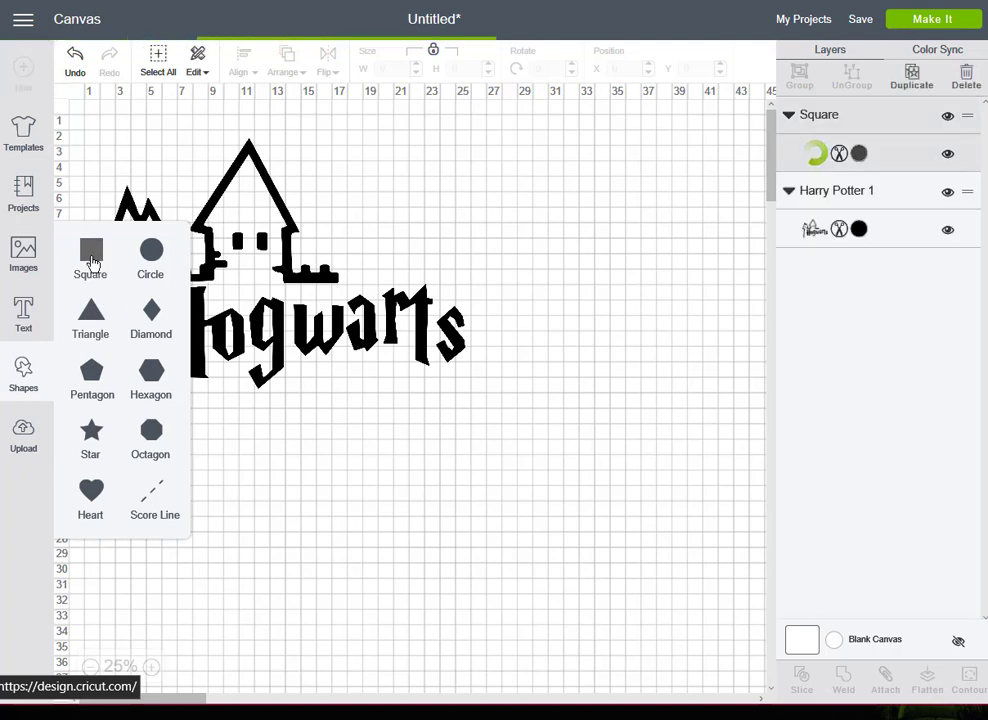
pyautogui.moveTo(137, 170); pyautogui.dragTo(528, 200)
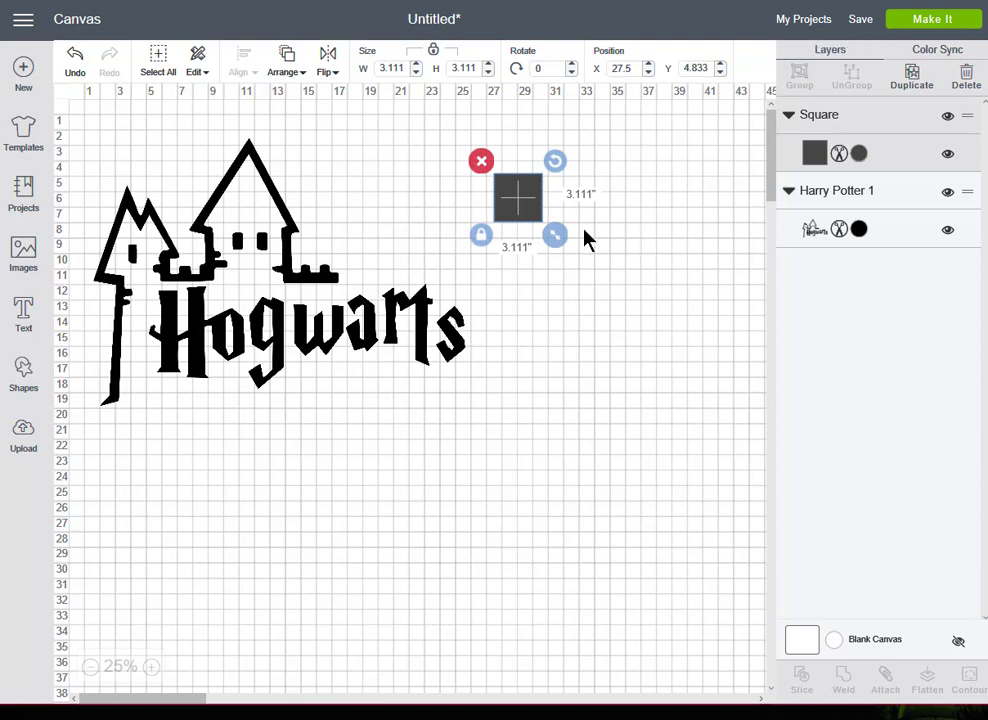
# Step: Unlock the square's proportions and resize it to 8.5 inches wide by 11 inches high
pyautogui.click(433, 54)
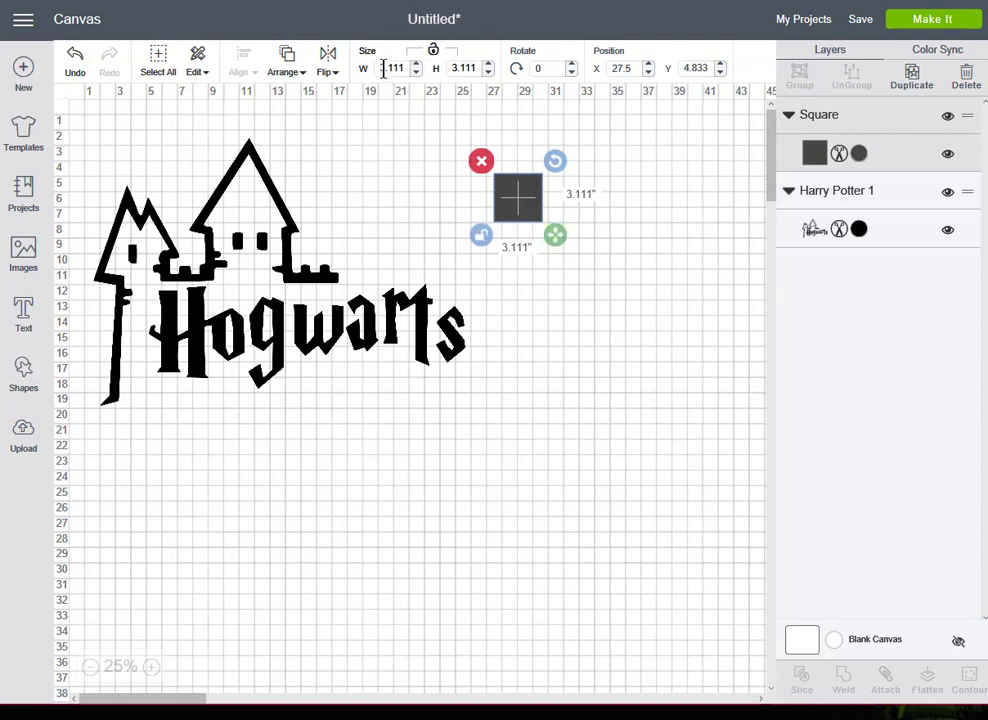
pyautogui.doubleClick(395, 68)
pyautogui.write('8.5')
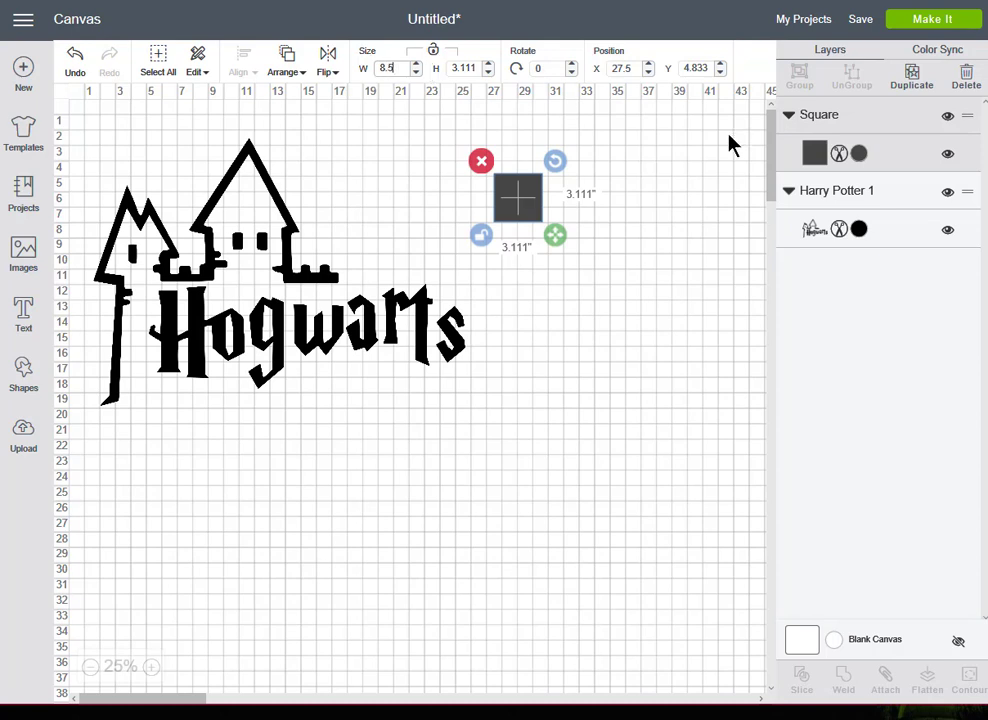
pyautogui.press('Return')
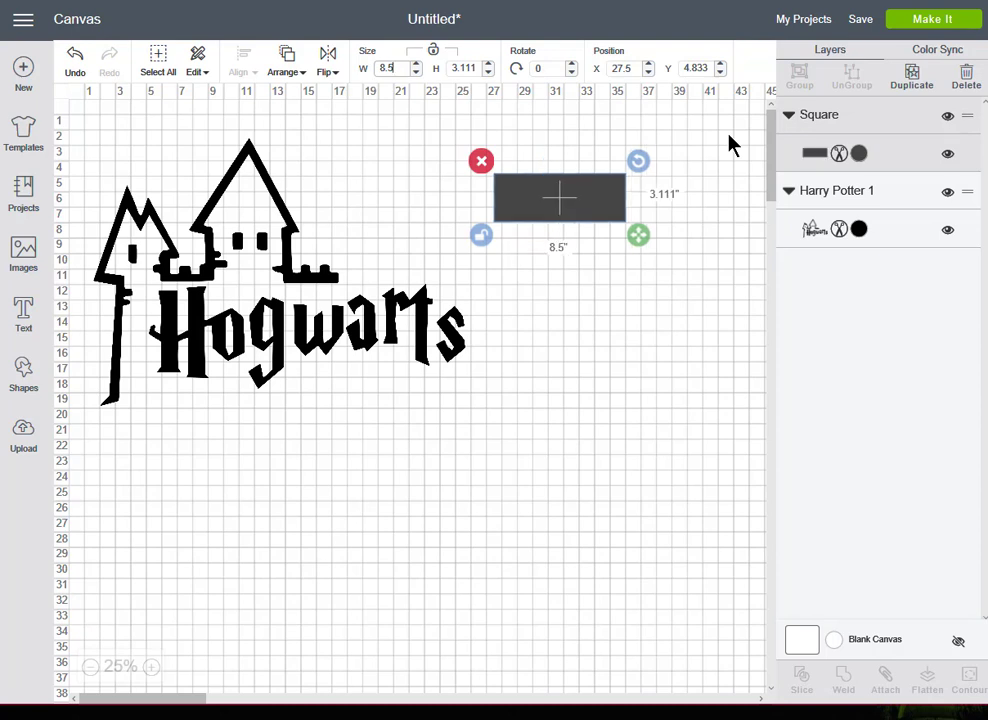
pyautogui.click(451, 67)
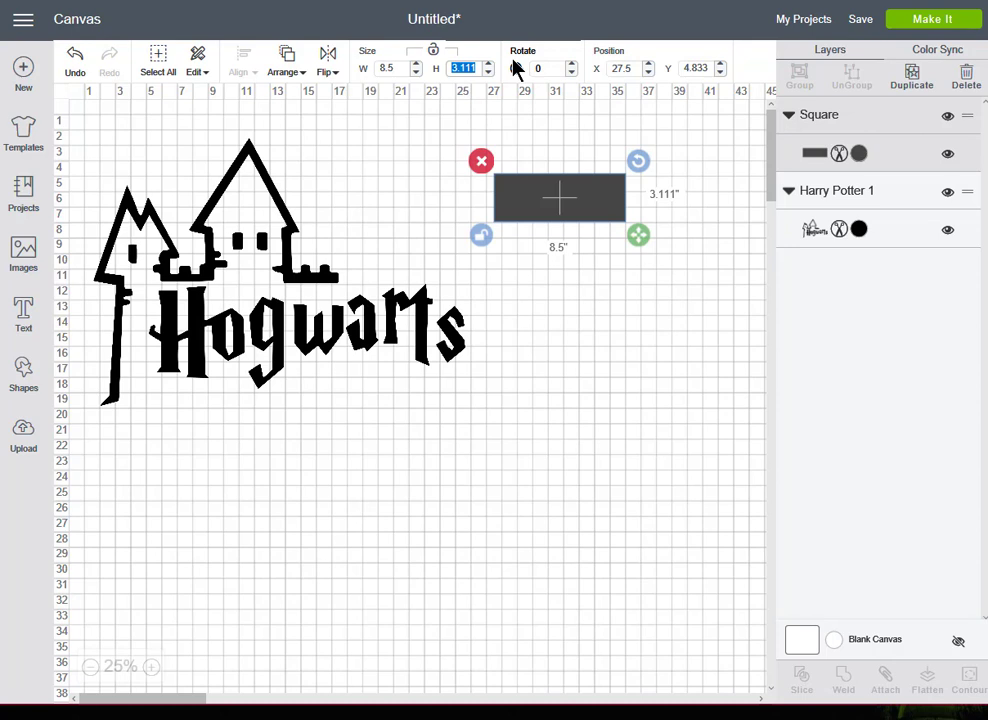
pyautogui.write('11')
pyautogui.press('Return')
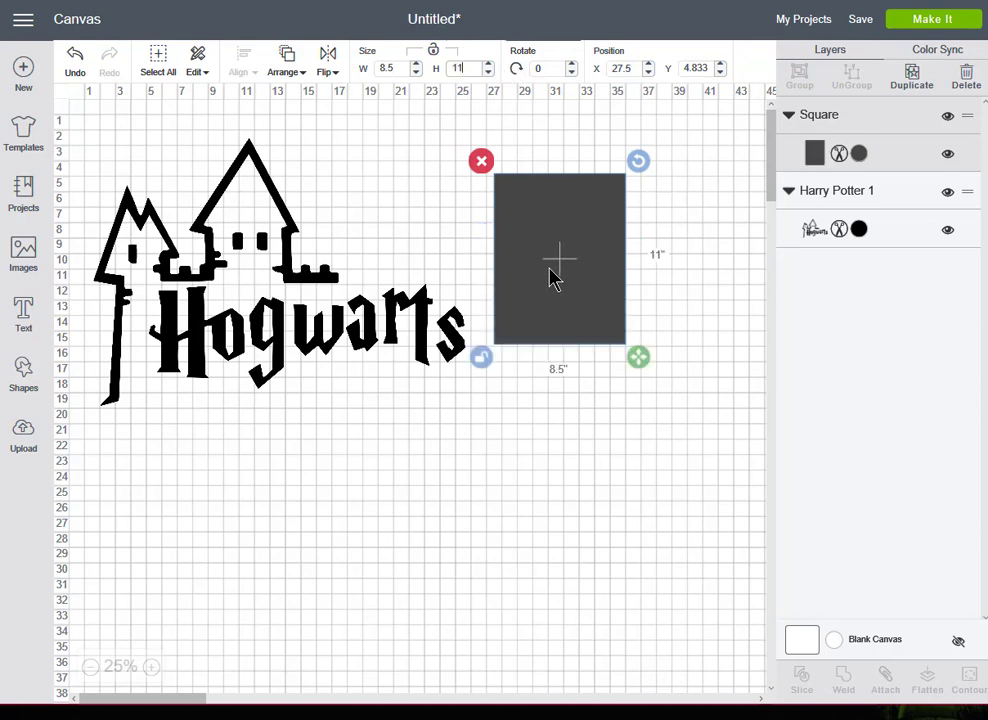
# Step: Move the page-sized rectangle farther right of the design, to about X 32.7, Y 1.7
pyautogui.moveTo(551, 276); pyautogui.dragTo(640, 203)
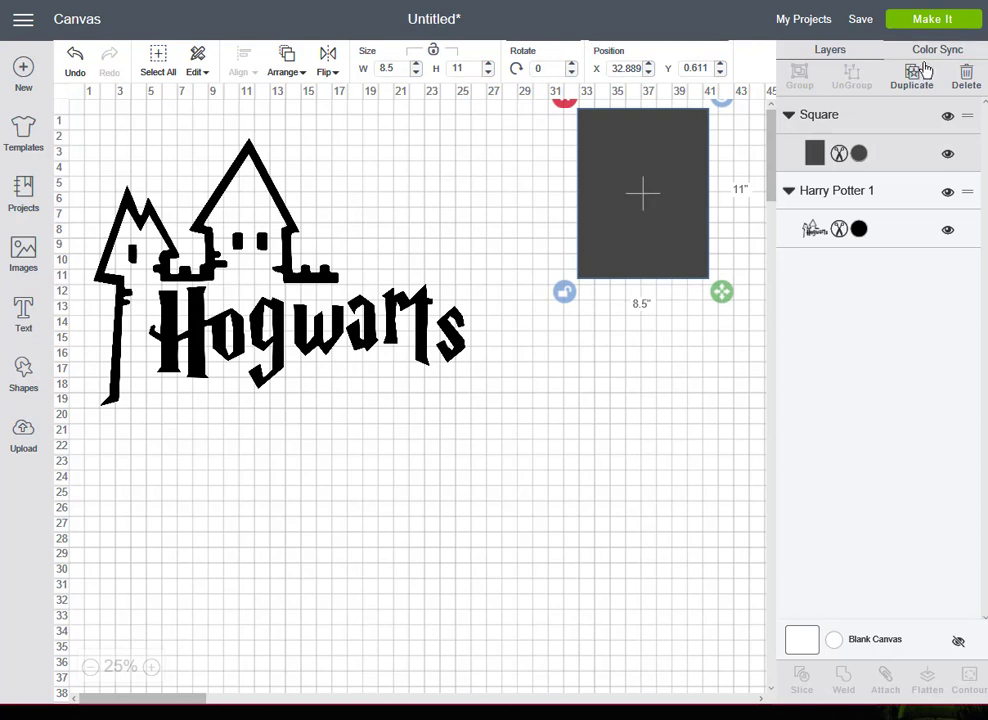
pyautogui.moveTo(657, 220); pyautogui.dragTo(653, 234)
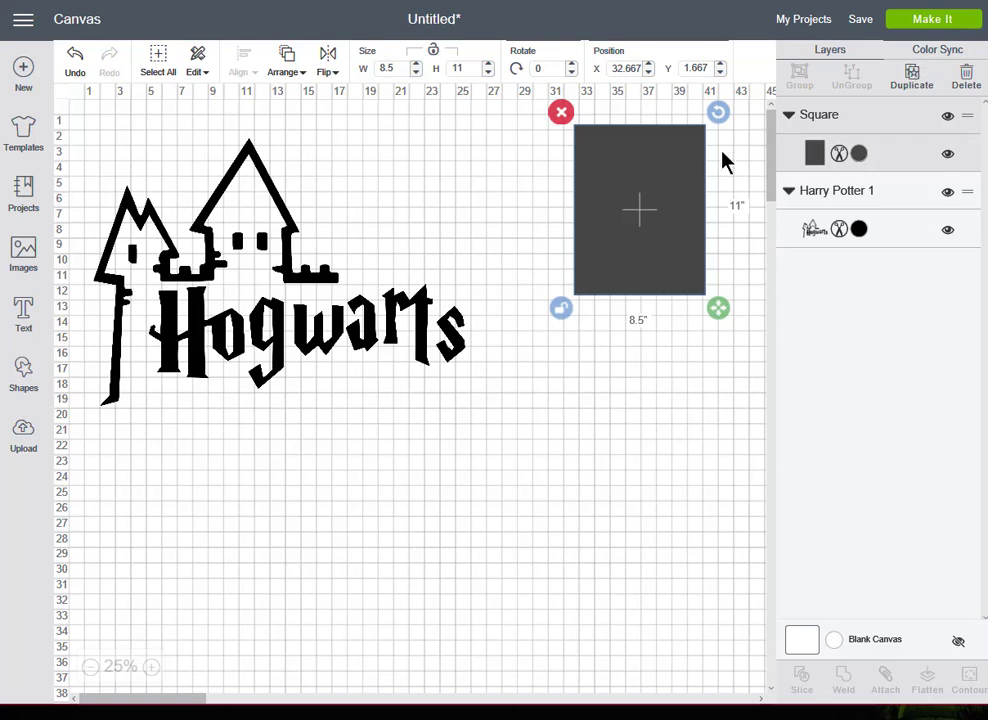
pyautogui.click(503, 196)
pyautogui.click(632, 174)
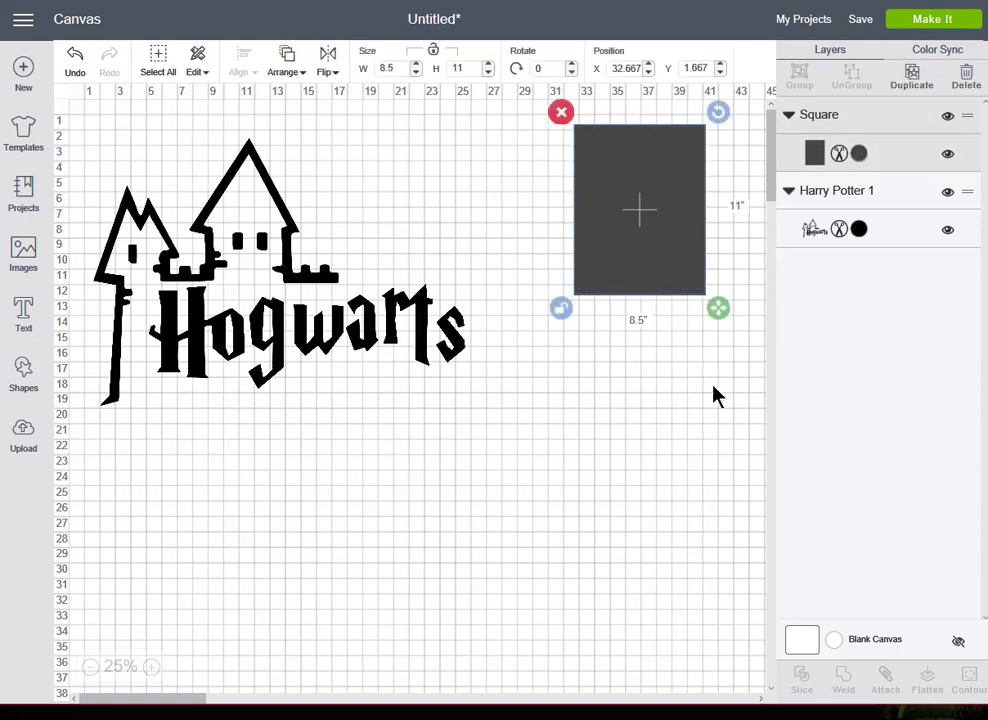
# Step: Duplicate the 8.5 by 11 inch rectangle six times
pyautogui.click(912, 78)
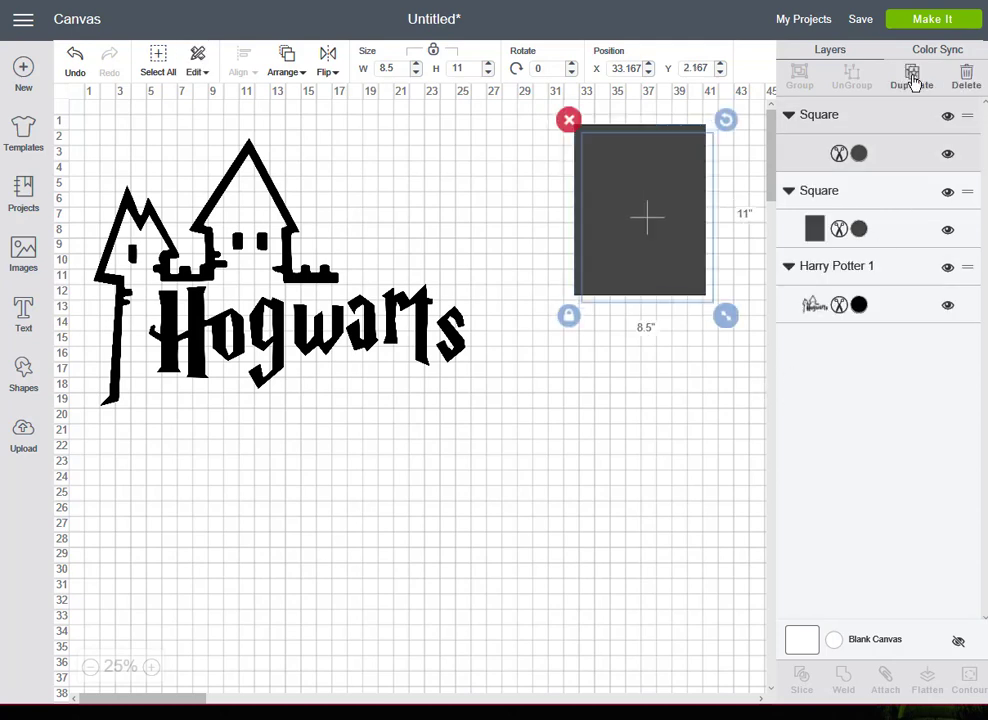
pyautogui.click(912, 78)
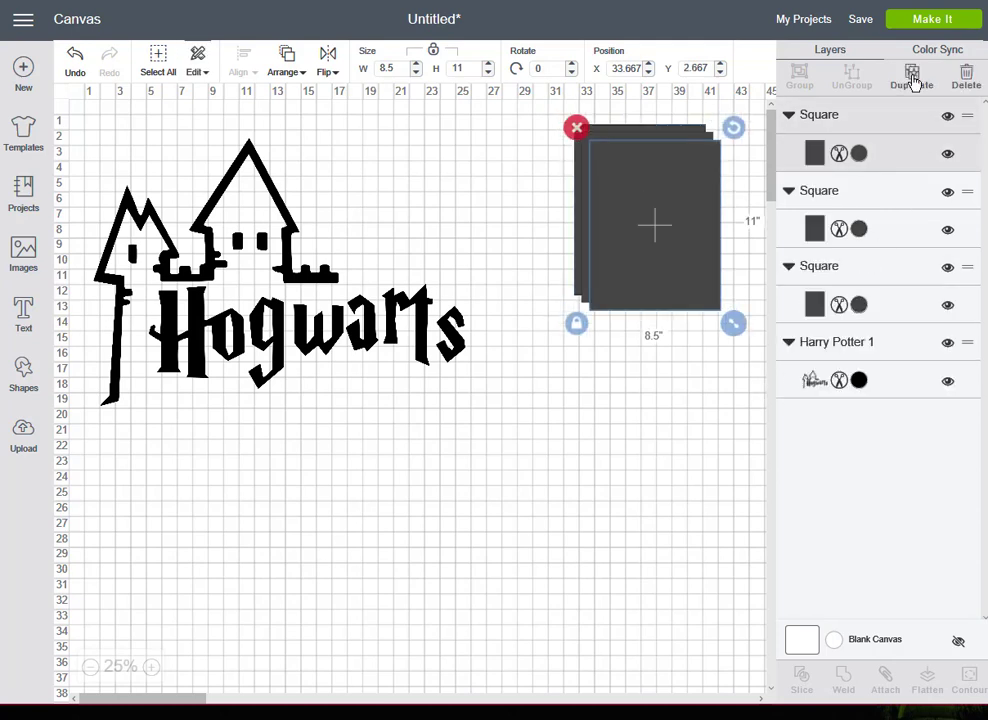
pyautogui.click(912, 78)
pyautogui.click(912, 78)
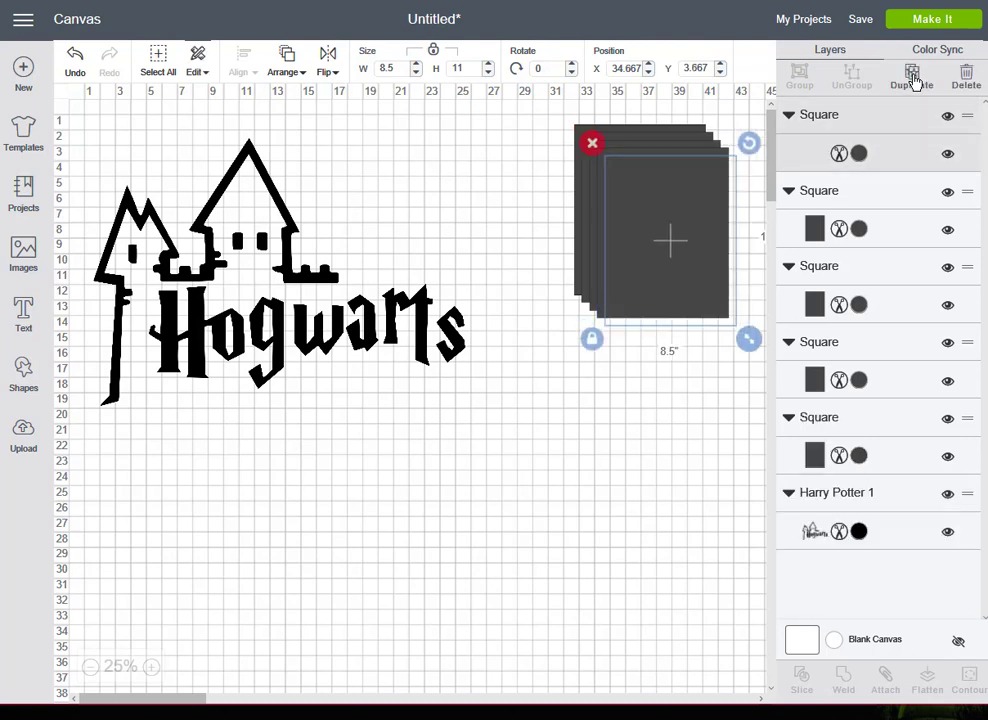
pyautogui.click(912, 78)
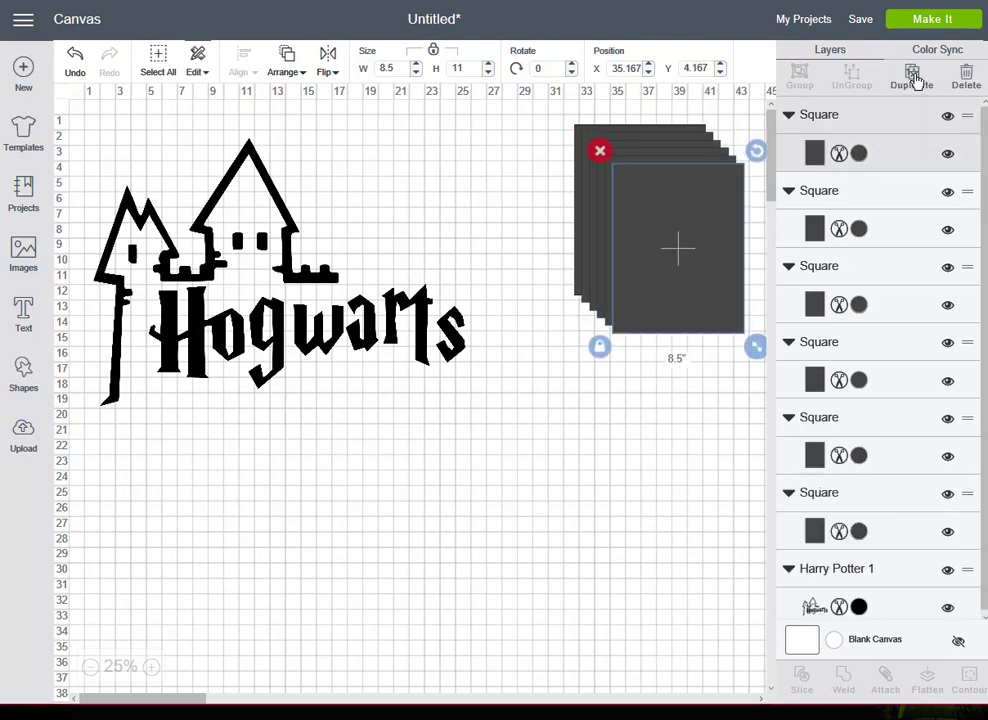
pyautogui.click(912, 78)
pyautogui.click(915, 79)
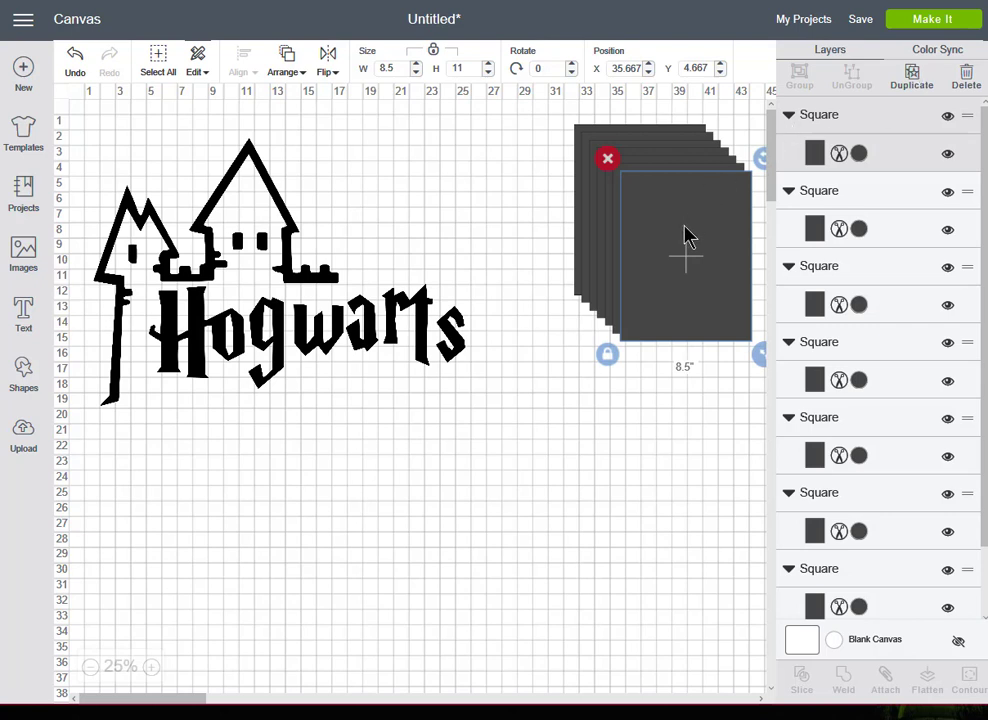
# Step: Place the topmost rectangle copy over the letters "arts" and send it to the back, behind the design
pyautogui.moveTo(686, 234); pyautogui.dragTo(398, 311)
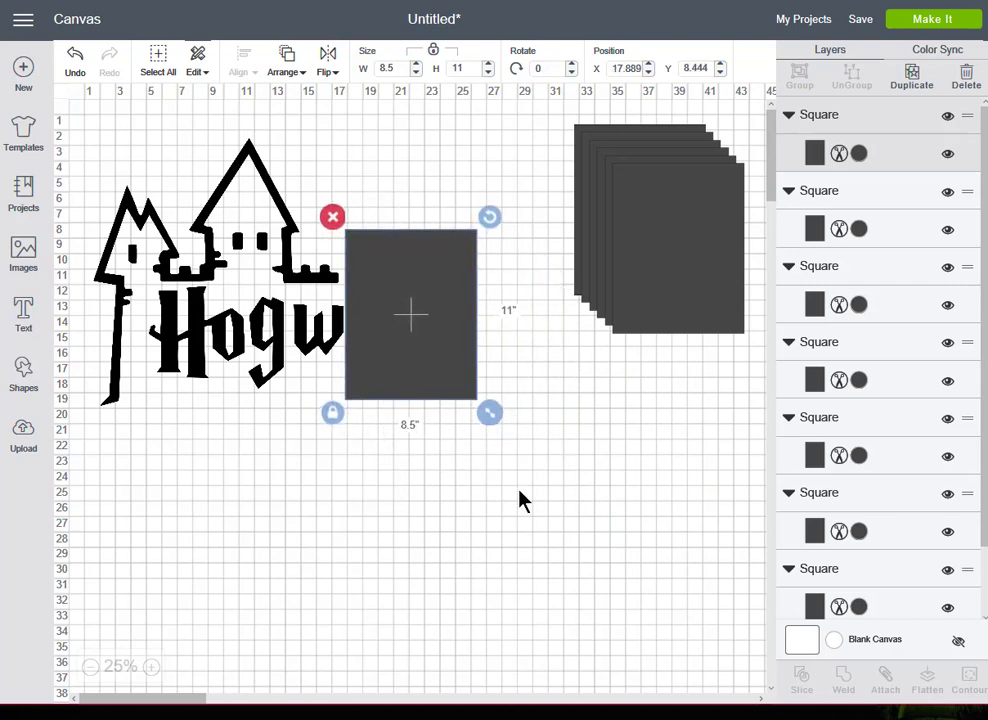
pyautogui.rightClick(436, 333)
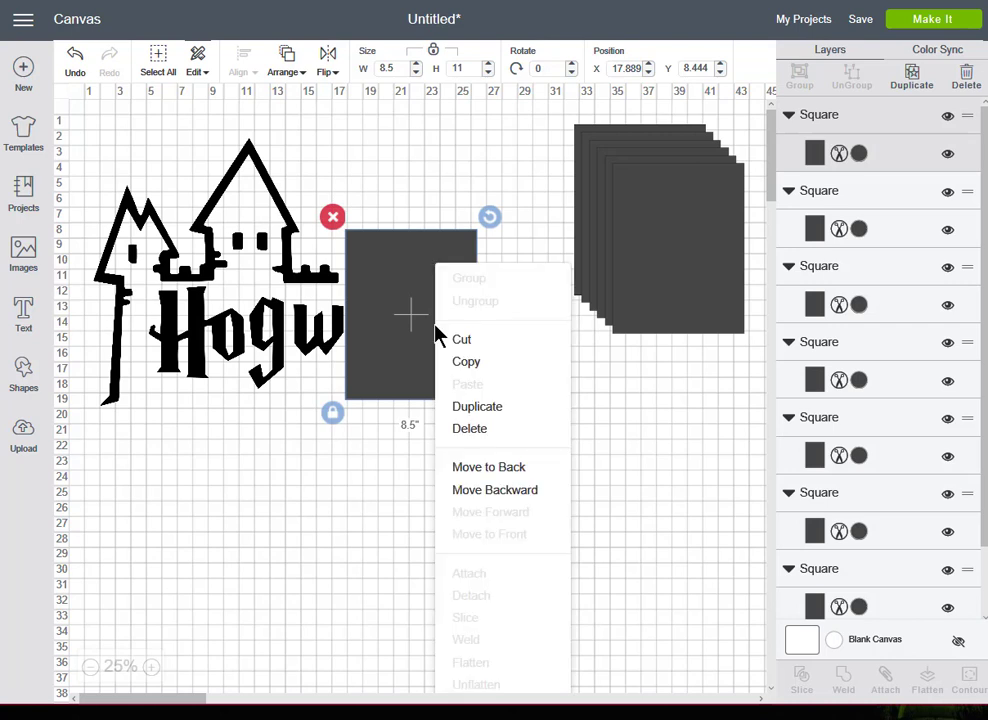
pyautogui.click(488, 467)
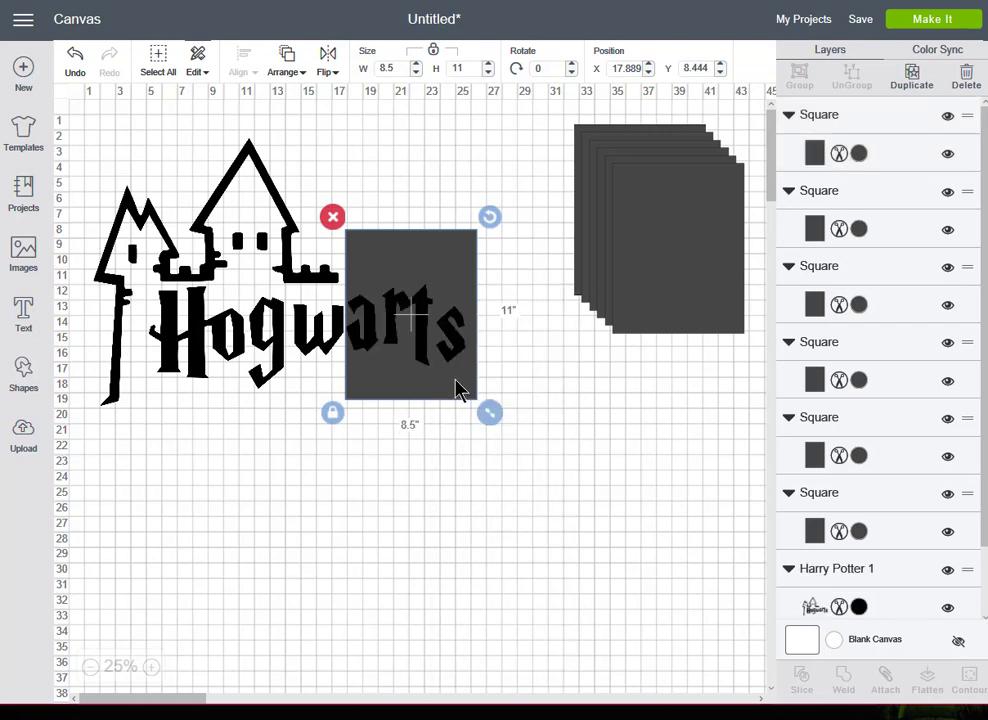
pyautogui.click(561, 508)
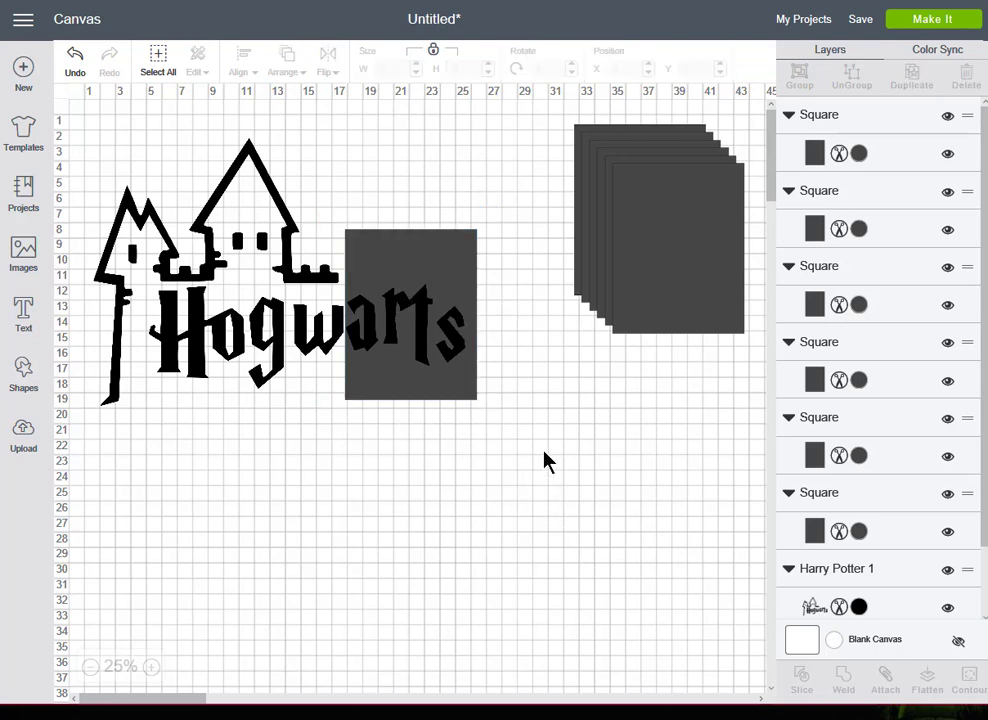
# Step: Slice the Hogwarts design with the rectangle behind "arts" and move the leftover rectangle below right of the design
pyautogui.moveTo(511, 425); pyautogui.dragTo(390, 316)
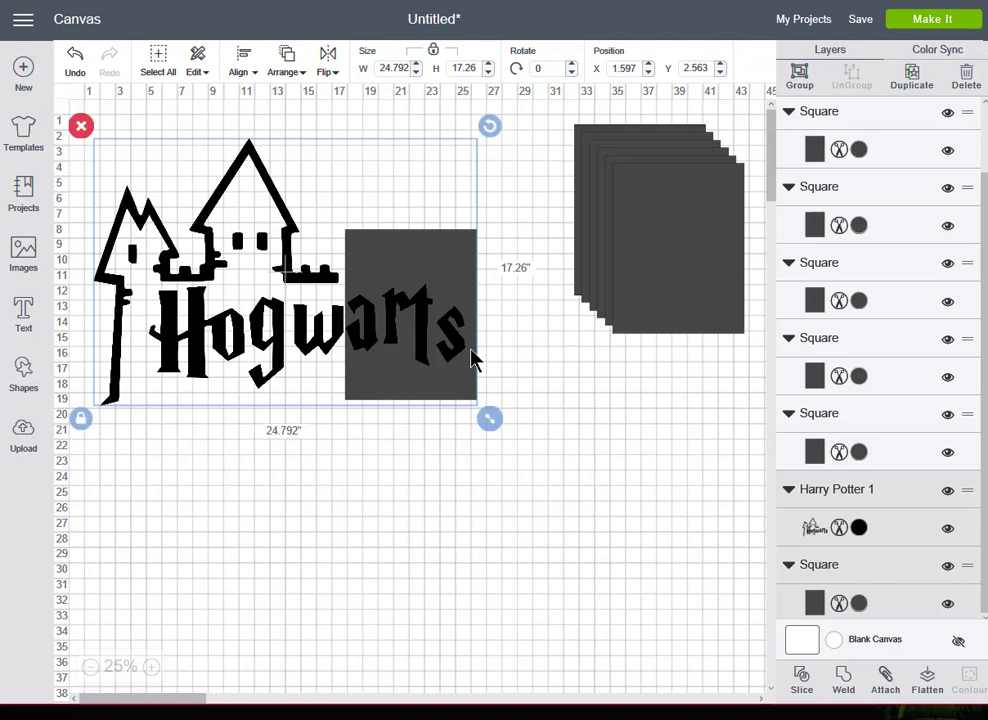
pyautogui.click(802, 682)
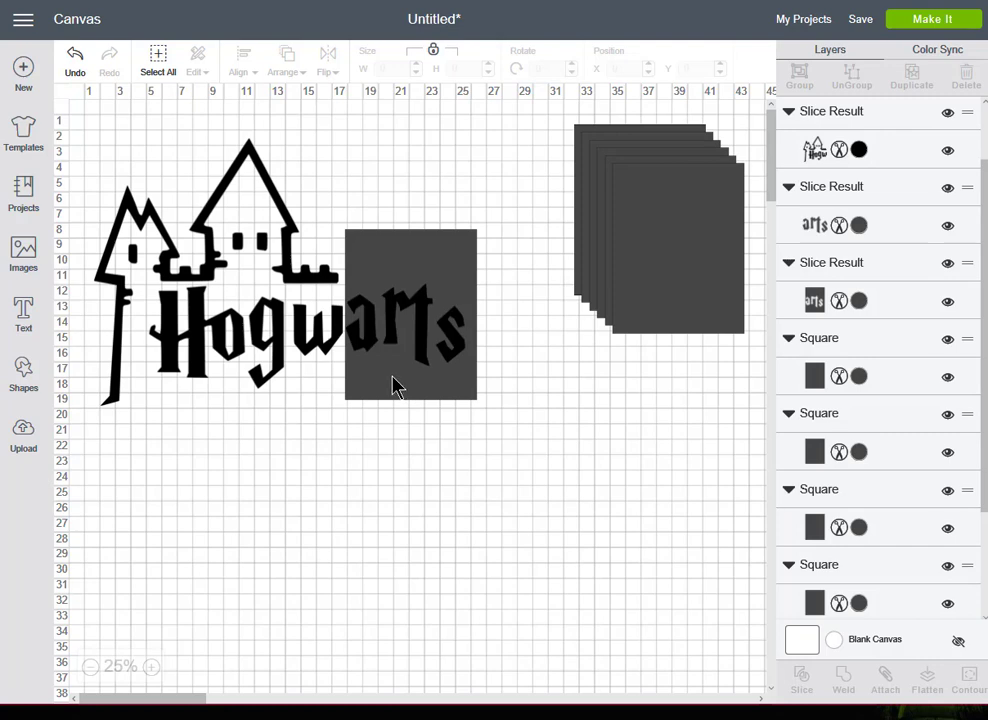
pyautogui.moveTo(395, 387); pyautogui.dragTo(560, 615)
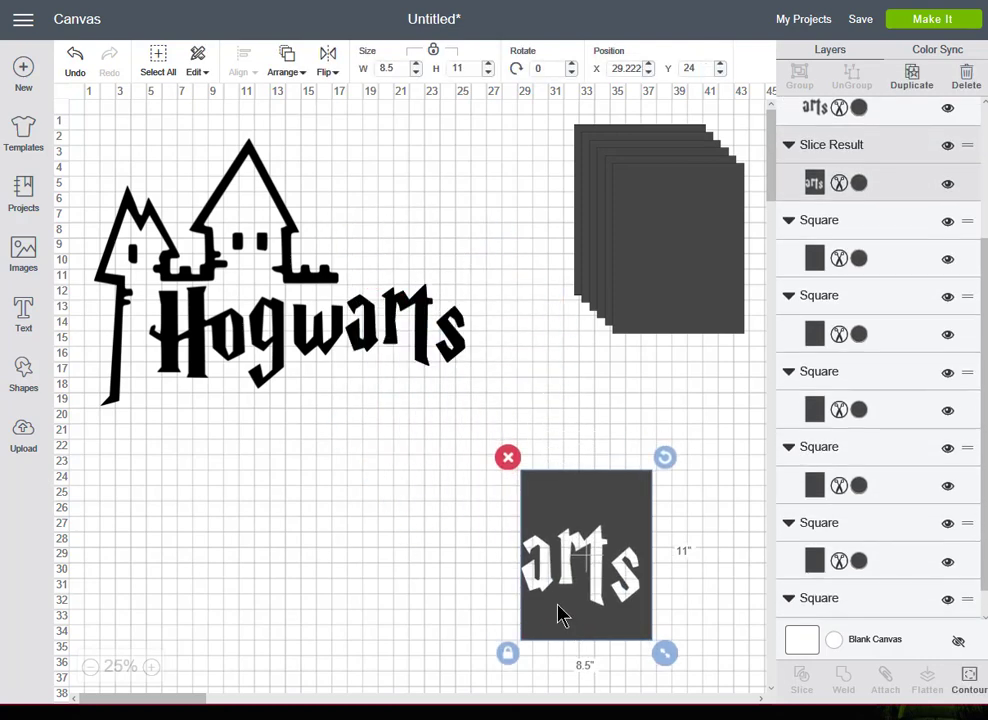
# Step: Delete the leftover rectangle and the grey "arts" duplicate, moving the black "arts" piece clear of the design, below and to its right
pyautogui.click(508, 458)
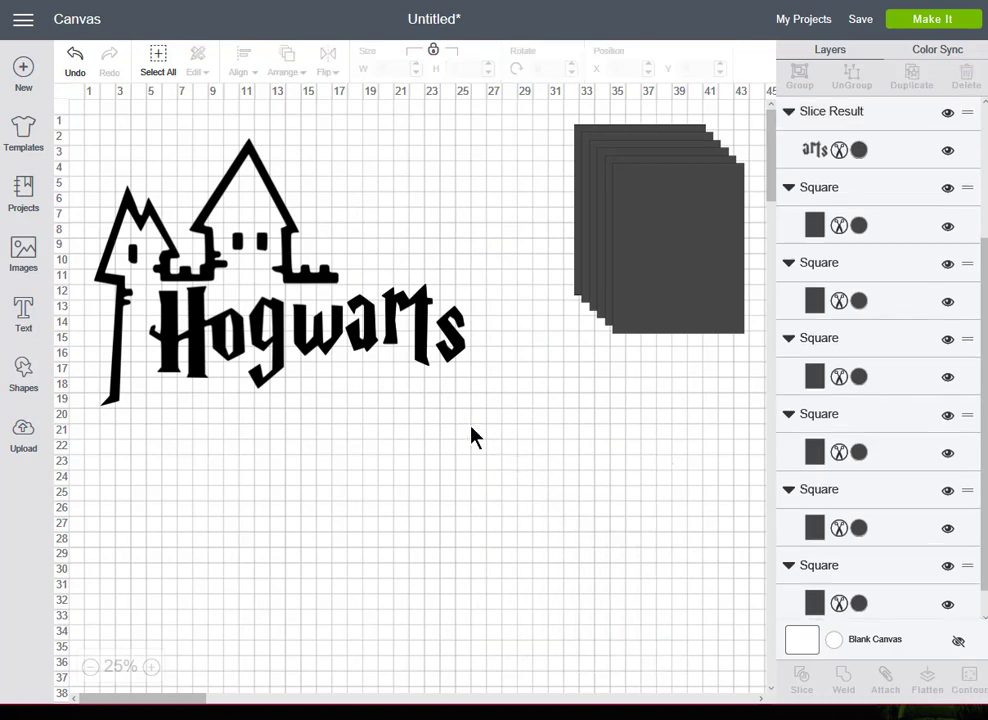
pyautogui.moveTo(420, 330); pyautogui.dragTo(622, 538)
pyautogui.moveTo(437, 345); pyautogui.dragTo(503, 397)
pyautogui.click(397, 325)
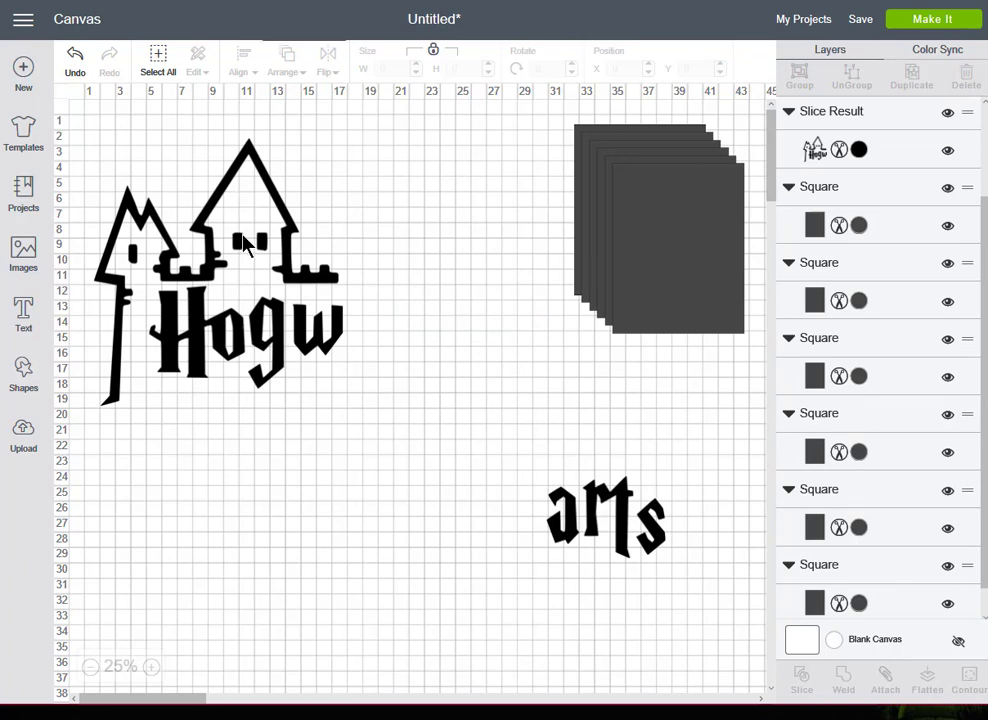
# Step: Place the topmost page-sized rectangle over the letters "gw" and the castle wall above them, at about X 11.5, Y 8.2
pyautogui.moveTo(421, 430); pyautogui.dragTo(66, 310)
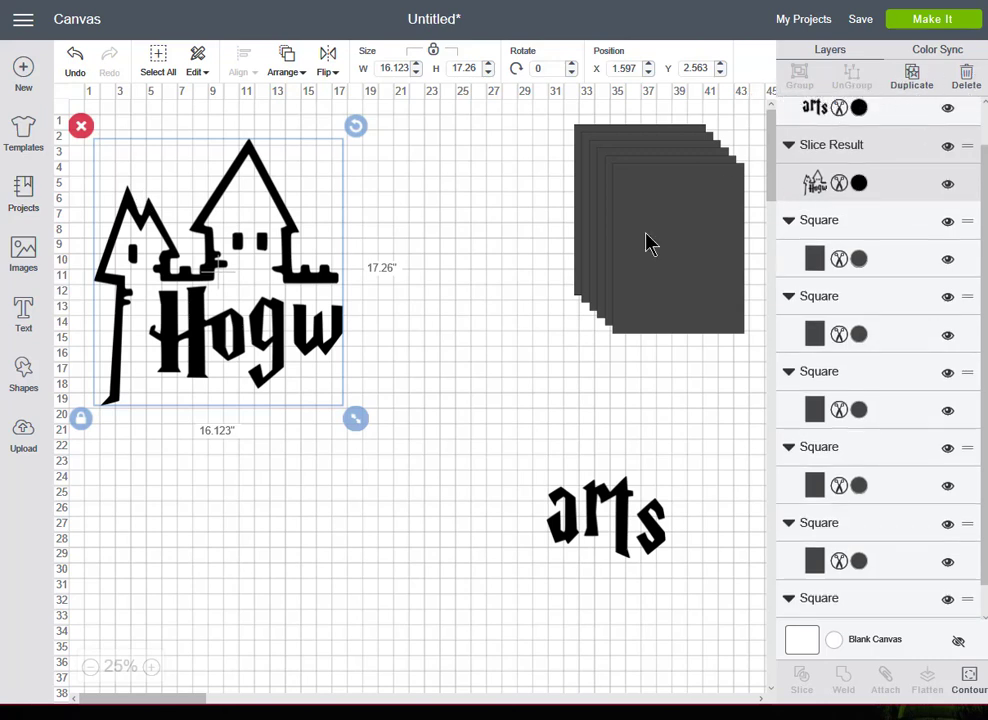
pyautogui.click(436, 458)
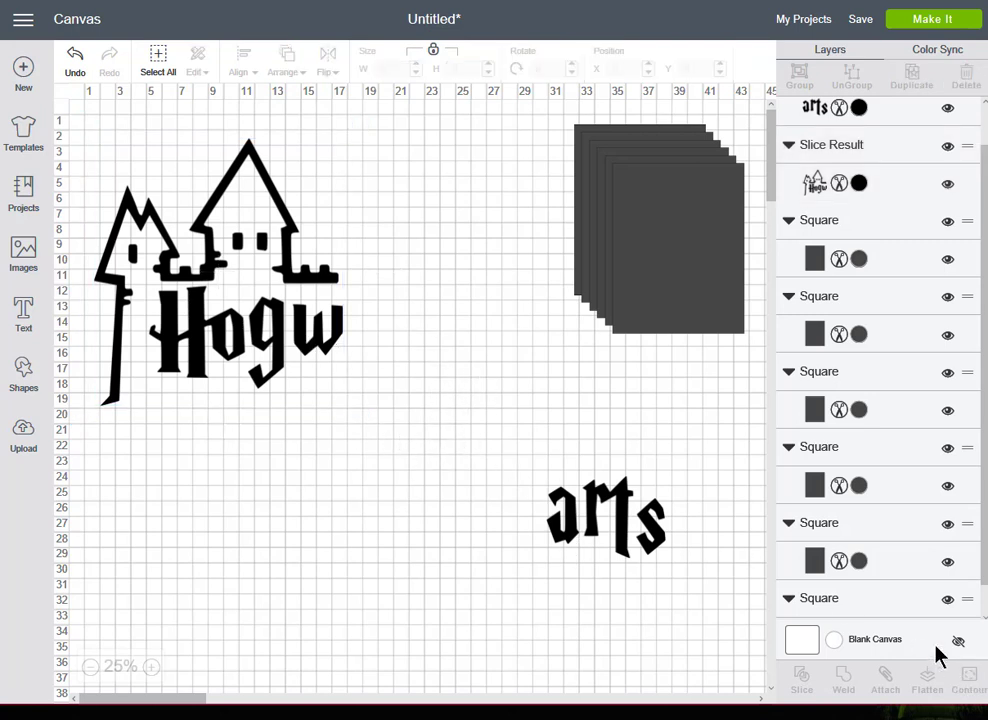
pyautogui.click(678, 279)
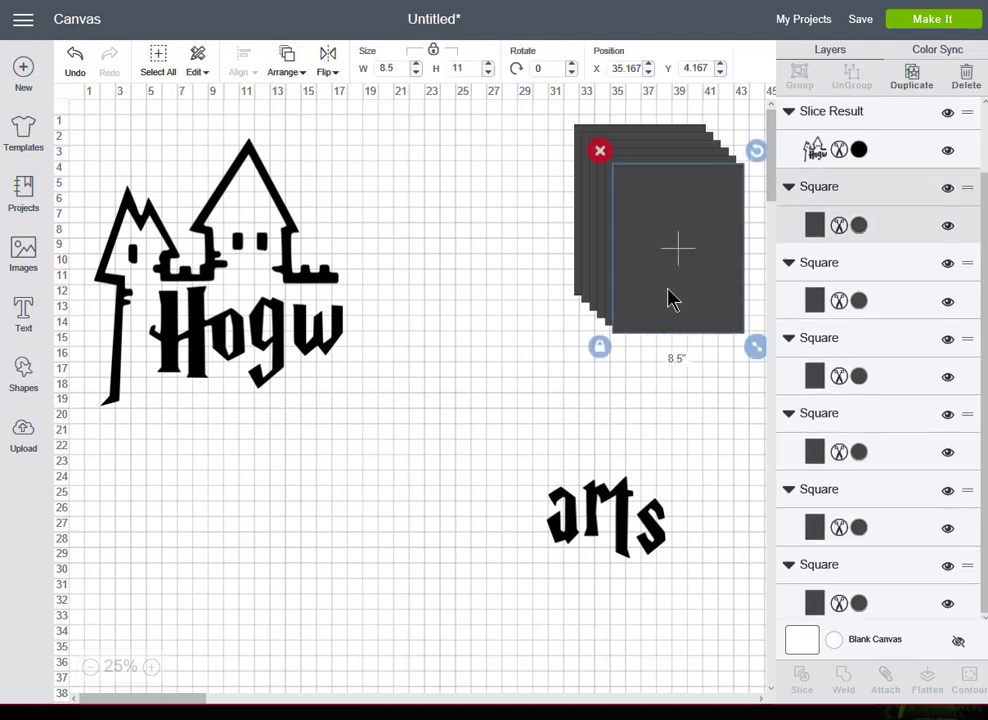
pyautogui.moveTo(676, 275); pyautogui.dragTo(314, 348)
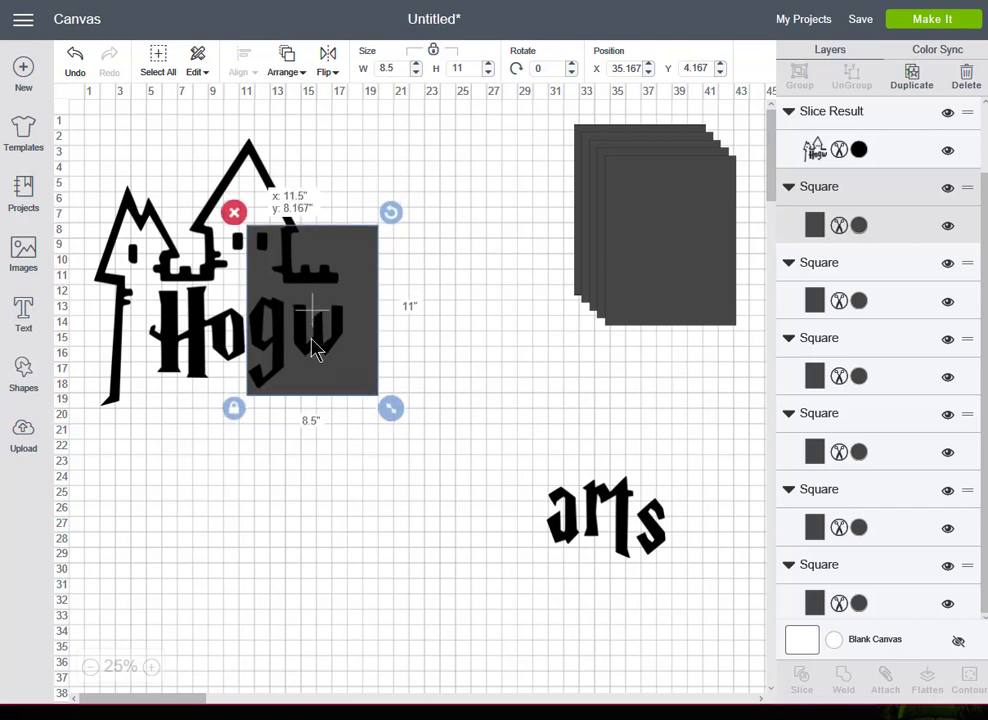
pyautogui.moveTo(314, 348); pyautogui.dragTo(314, 348)
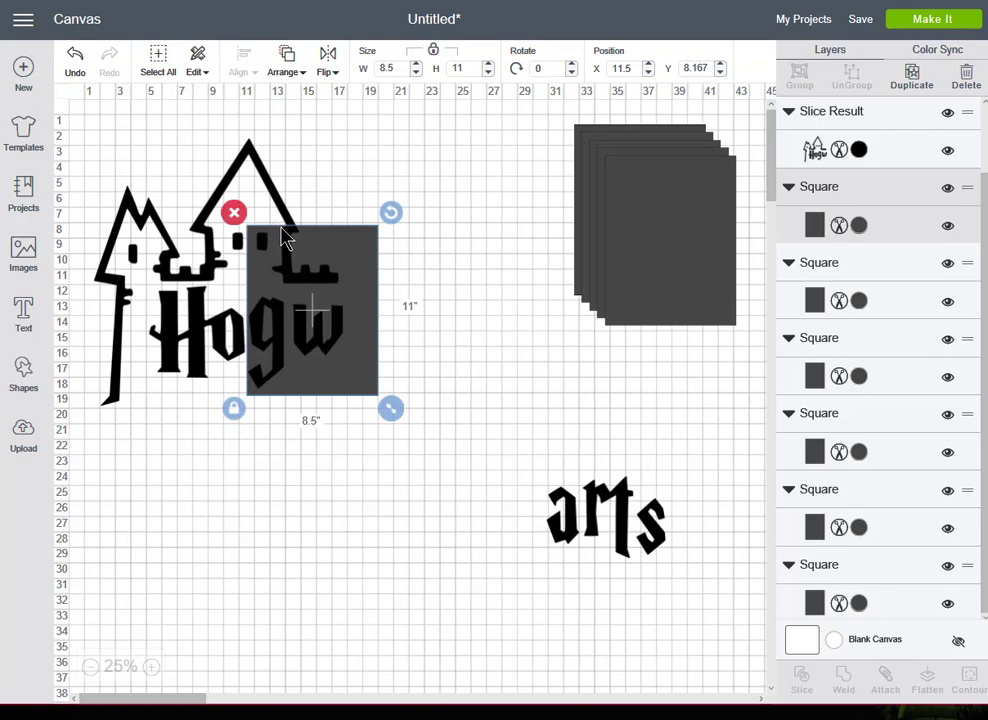
# Step: Examine up close how the rectangle's edges line up with the castle roof, the windows and the letters "gw"
pyautogui.click(151, 667)
pyautogui.scroll(-3, 270, 556)
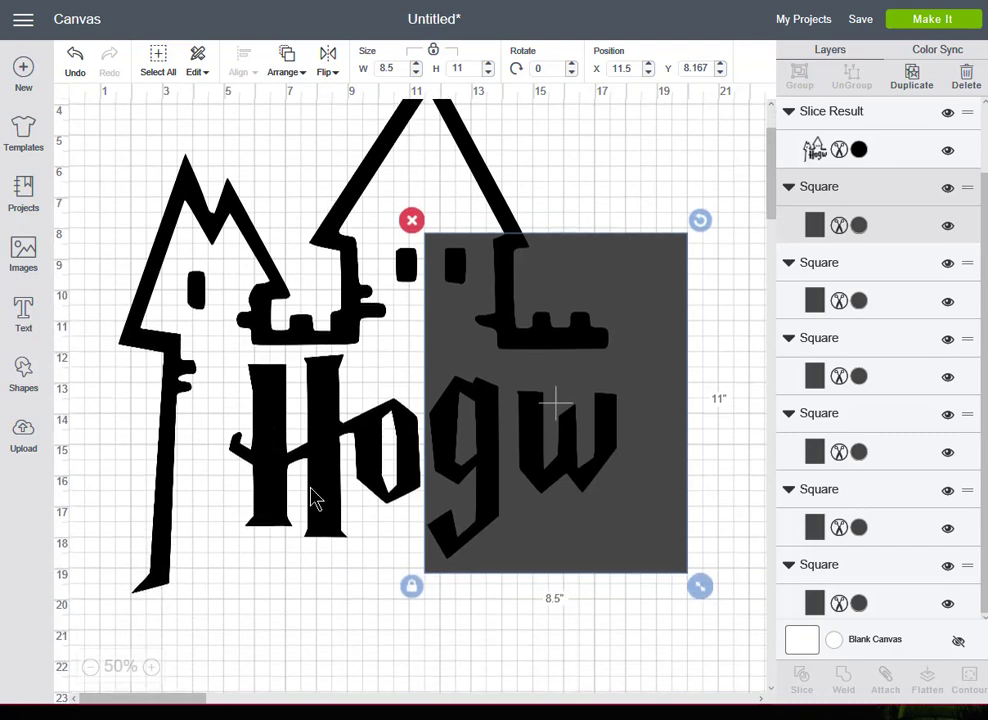
pyautogui.click(151, 667)
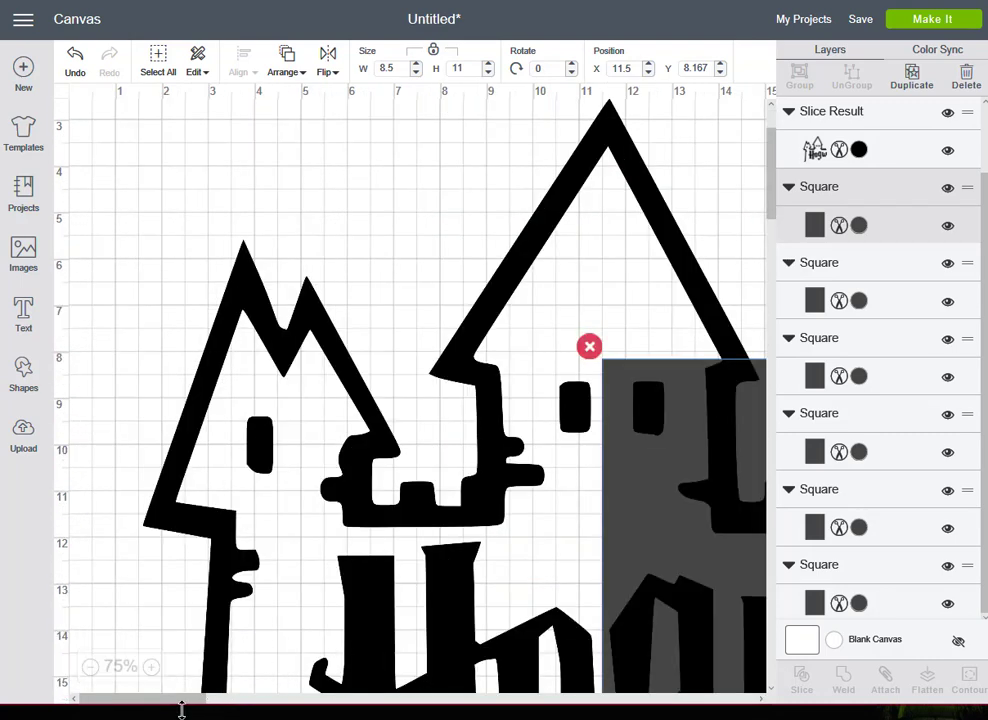
pyautogui.moveTo(182, 708); pyautogui.dragTo(232, 713)
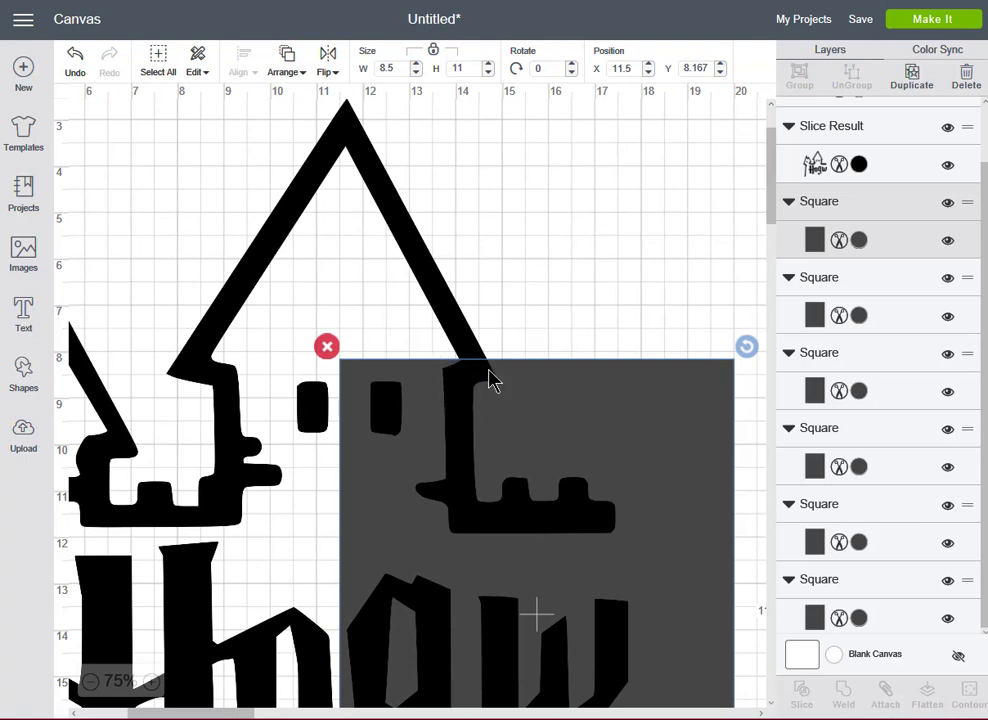
pyautogui.scroll(-5, 613, 441)
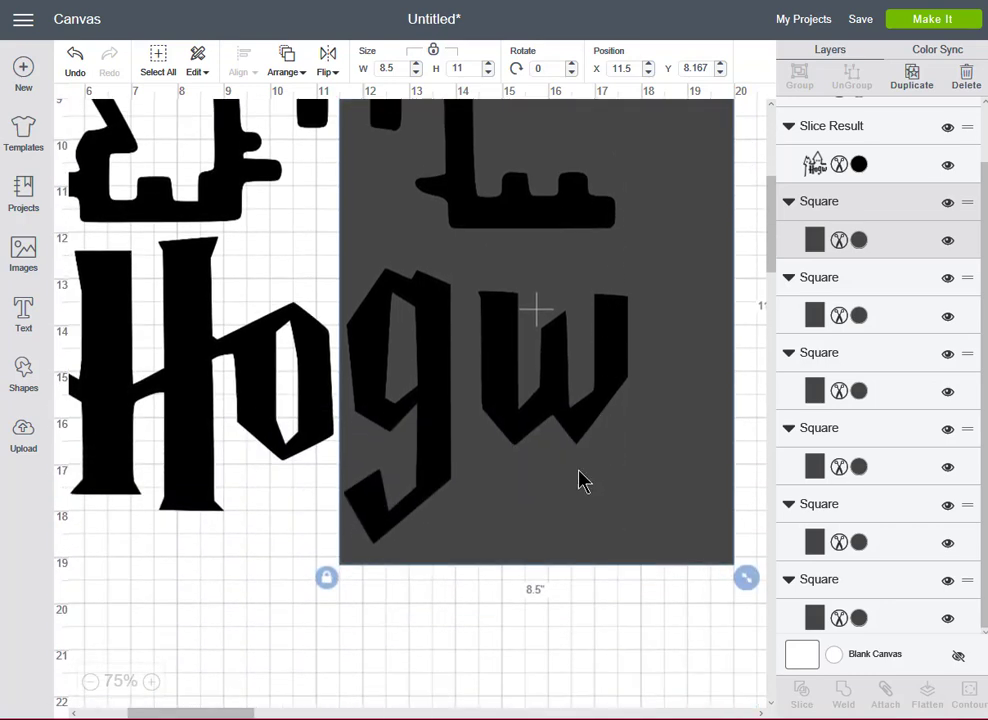
pyautogui.click(90, 684)
pyautogui.click(90, 684)
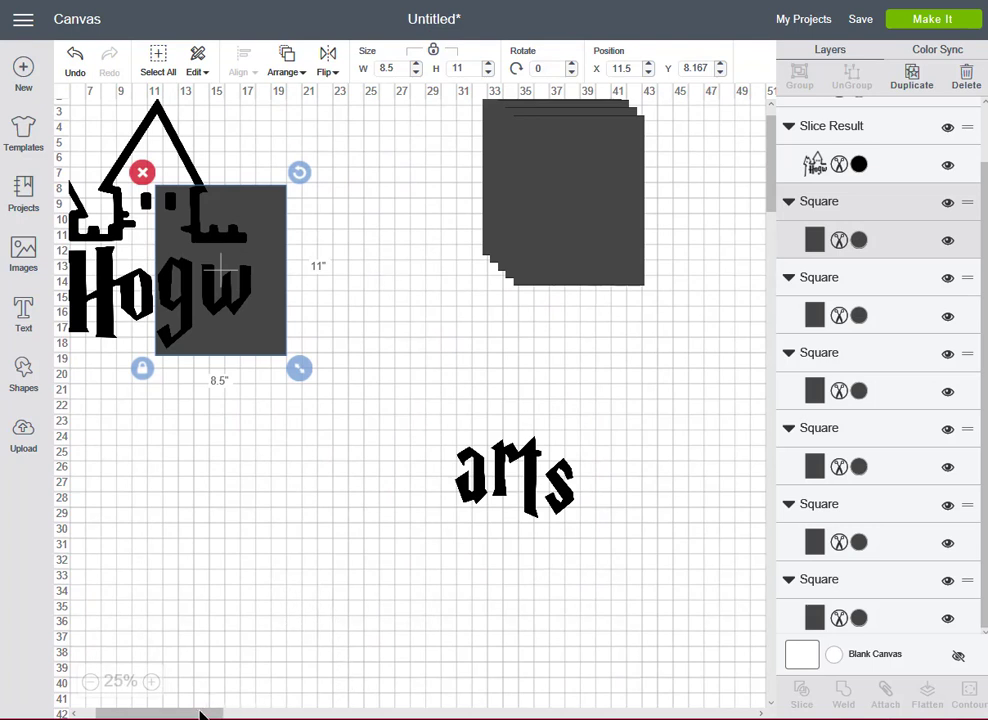
pyautogui.moveTo(200, 712); pyautogui.dragTo(192, 711)
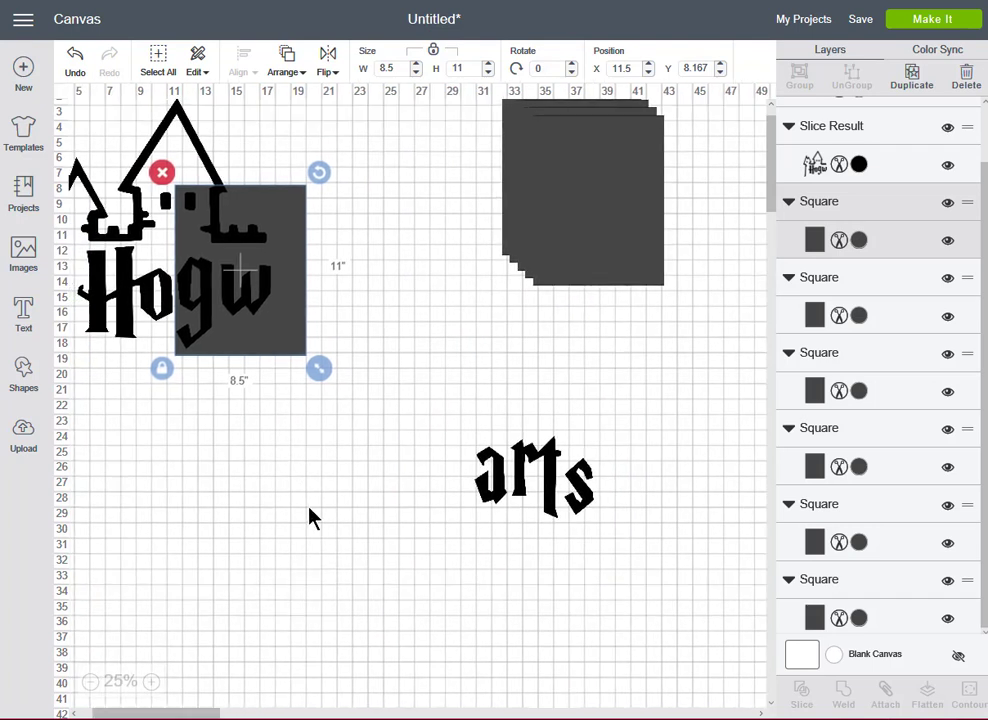
# Step: Slice the remaining design with the rectangle behind "gw" and delete the leftover cut-out rectangle
pyautogui.click(310, 517)
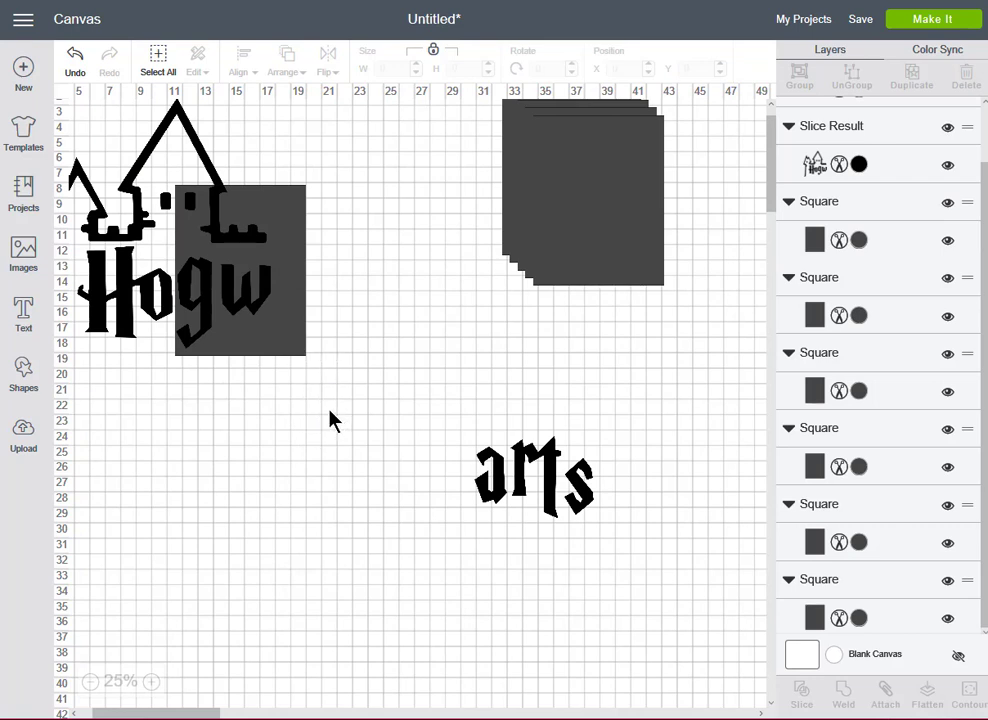
pyautogui.moveTo(330, 412); pyautogui.dragTo(175, 238)
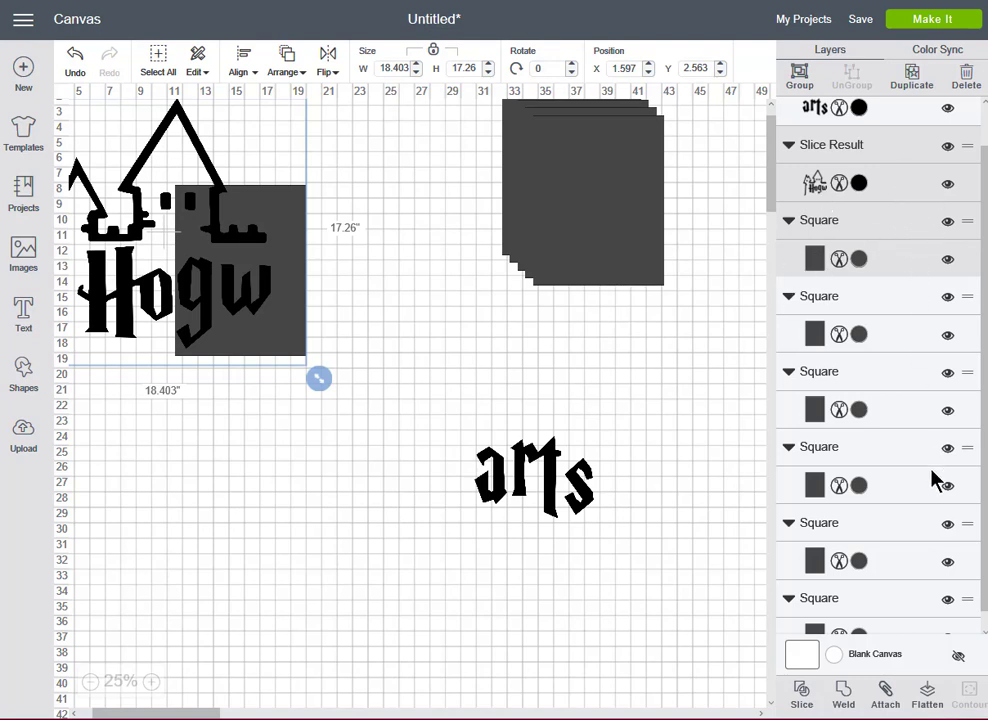
pyautogui.click(800, 704)
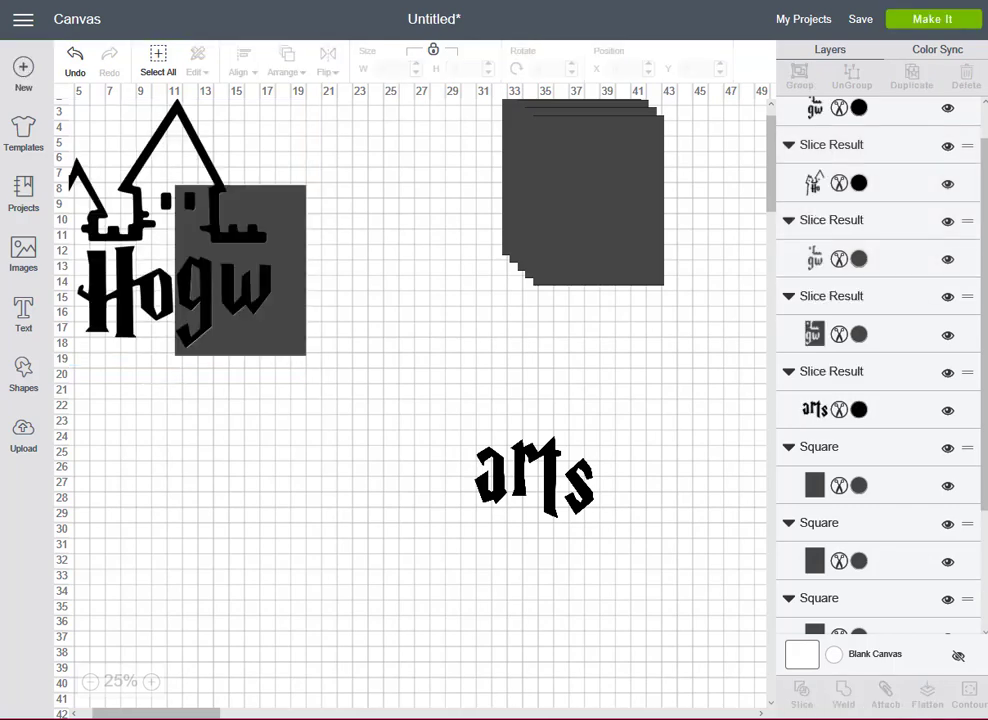
pyautogui.moveTo(281, 345); pyautogui.dragTo(380, 586)
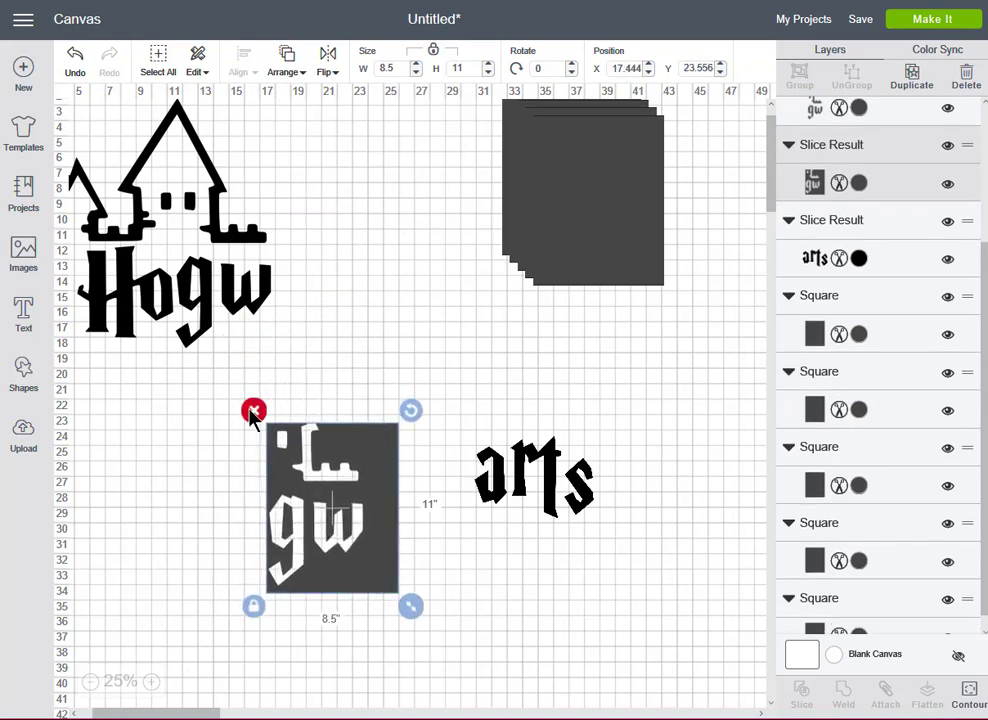
pyautogui.click(253, 411)
# Step: Move the black "gw" piece against the left side of "arts" and delete its grey duplicate
pyautogui.moveTo(263, 310); pyautogui.dragTo(465, 488)
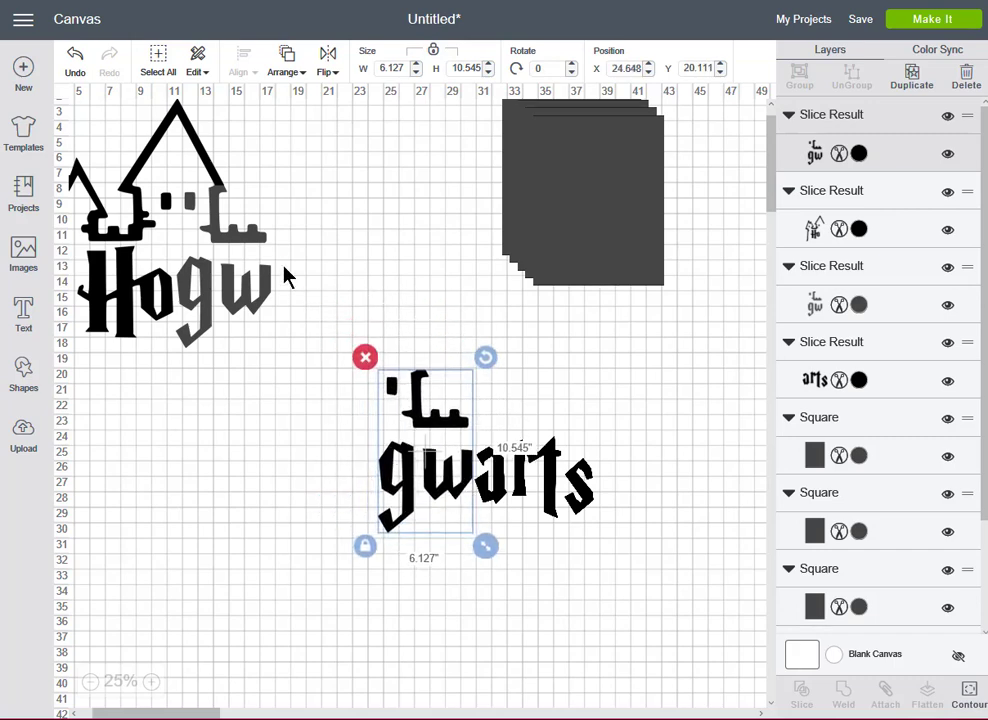
pyautogui.hotkey('ctrl', 'z')
pyautogui.moveTo(245, 298); pyautogui.dragTo(357, 285)
pyautogui.click(274, 161)
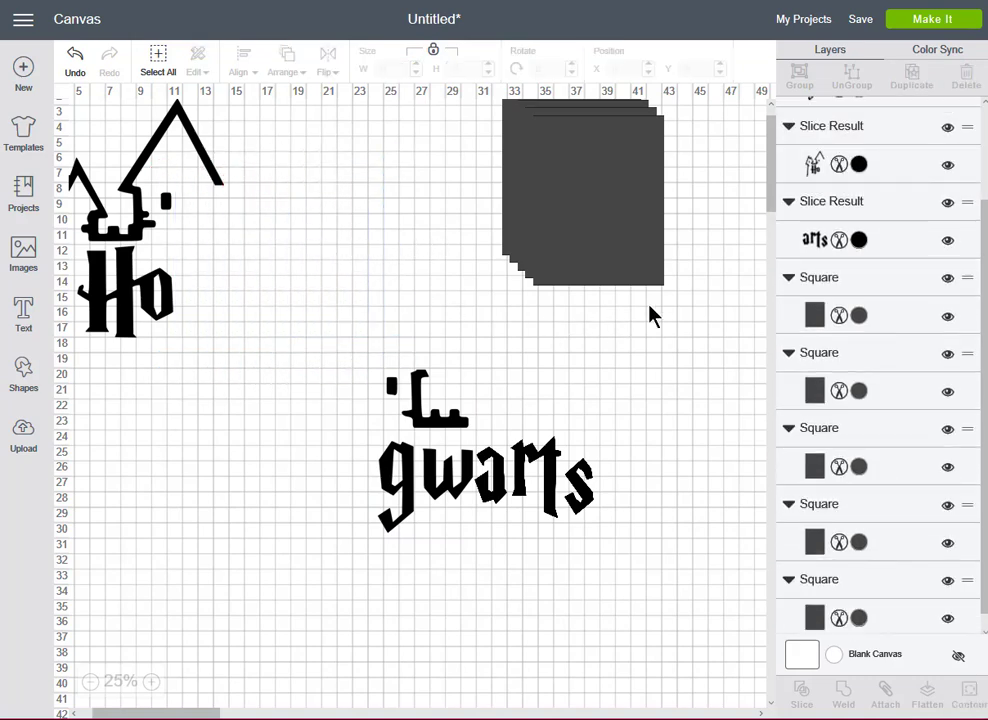
# Step: Place the next rectangle over the letters "Ho" at about X 4.6, Y 12.1, and slice the remaining design with it
pyautogui.moveTo(190, 712); pyautogui.dragTo(165, 712)
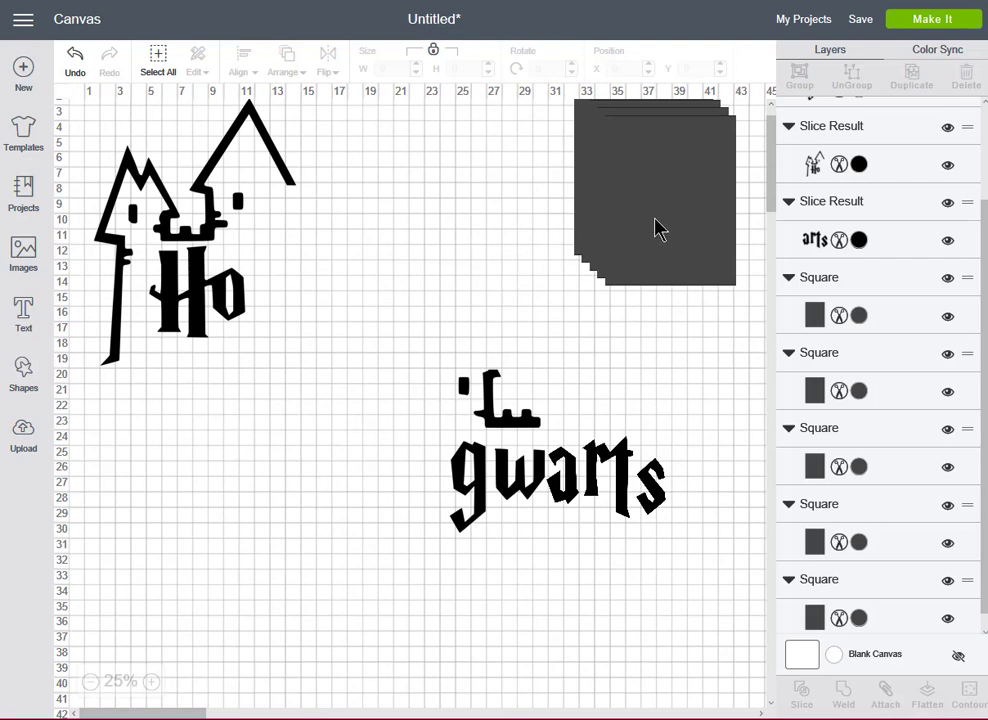
pyautogui.moveTo(658, 229); pyautogui.dragTo(194, 360)
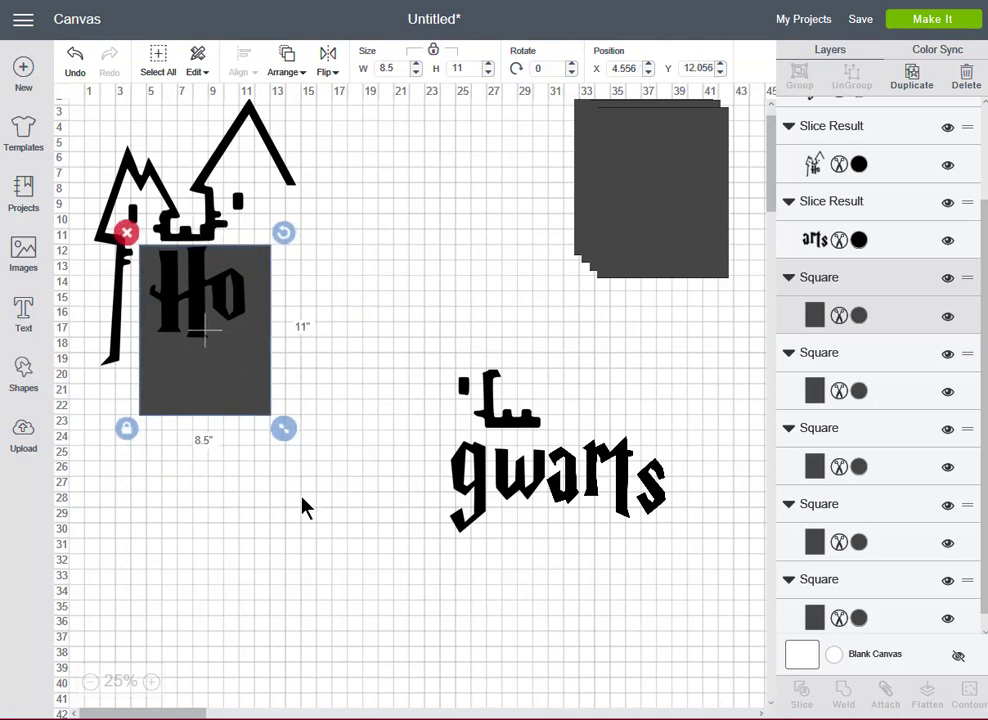
pyautogui.click(329, 522)
pyautogui.moveTo(342, 452); pyautogui.dragTo(142, 187)
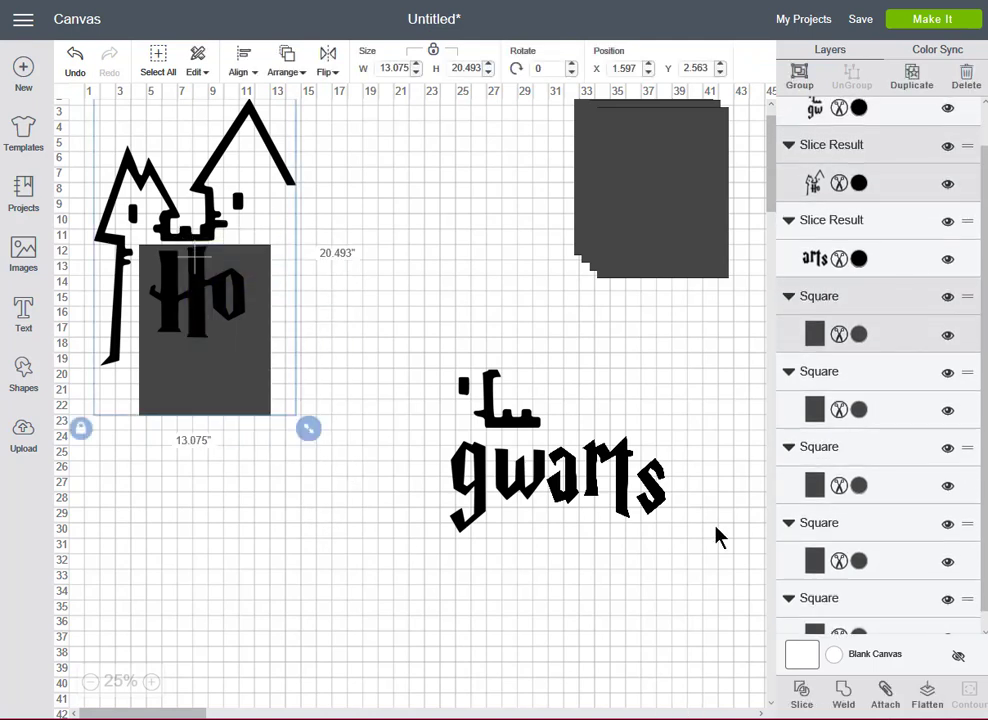
pyautogui.click(801, 692)
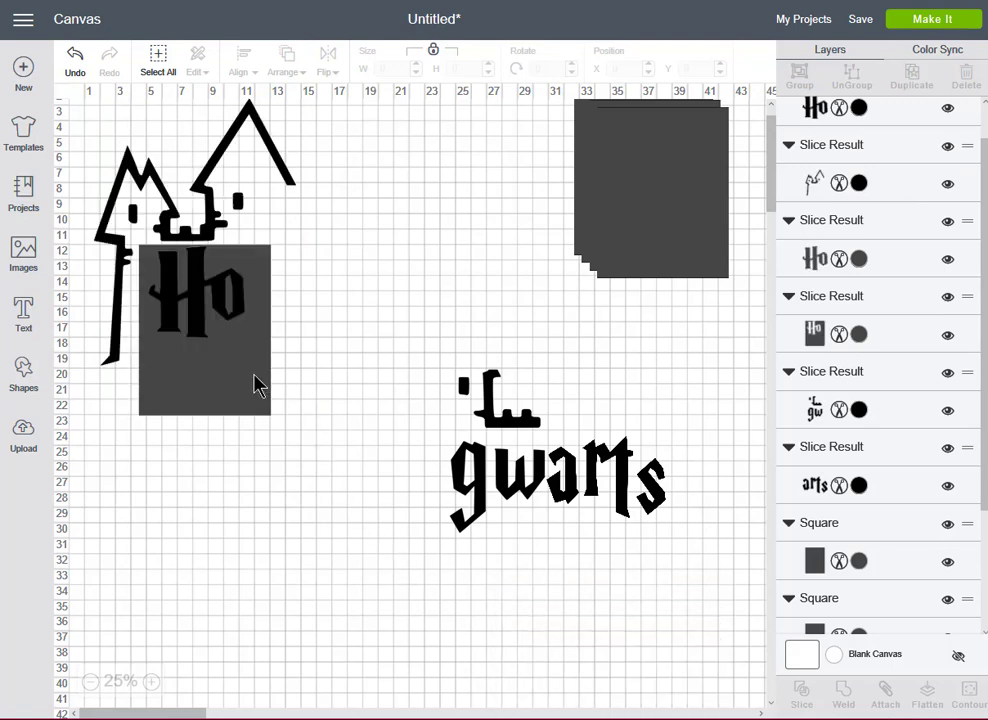
# Step: Delete the leftover "Ho" rectangle and move the black "Ho" piece in front of "gwarts" to complete the word
pyautogui.moveTo(255, 385); pyautogui.dragTo(274, 518)
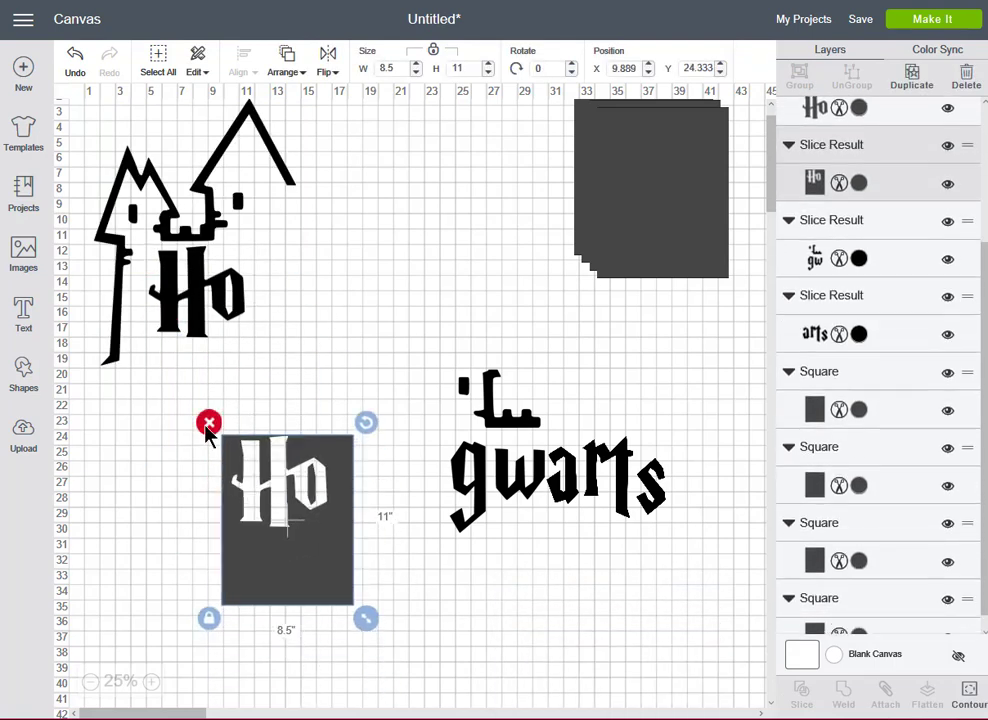
pyautogui.click(207, 424)
pyautogui.moveTo(195, 287); pyautogui.dragTo(405, 467)
# Step: Delete the grey "Ho" duplicate and reposition the castle outline at about X 1.3, Y 4.8
pyautogui.click(218, 296)
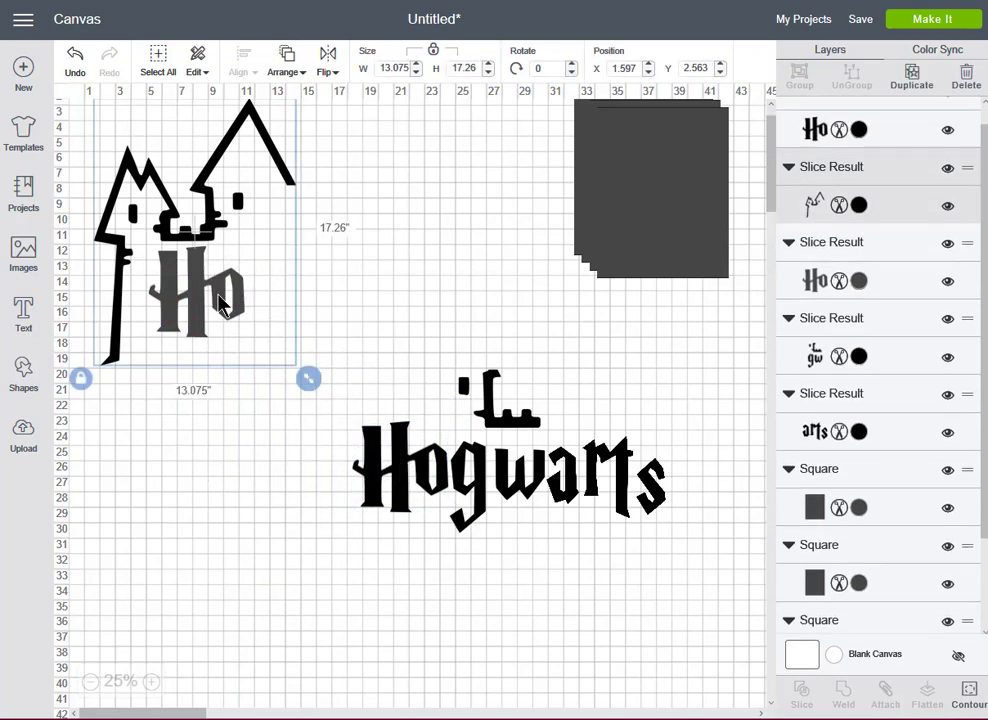
pyautogui.click(249, 437)
pyautogui.moveTo(197, 330); pyautogui.dragTo(156, 584)
pyautogui.click(197, 302)
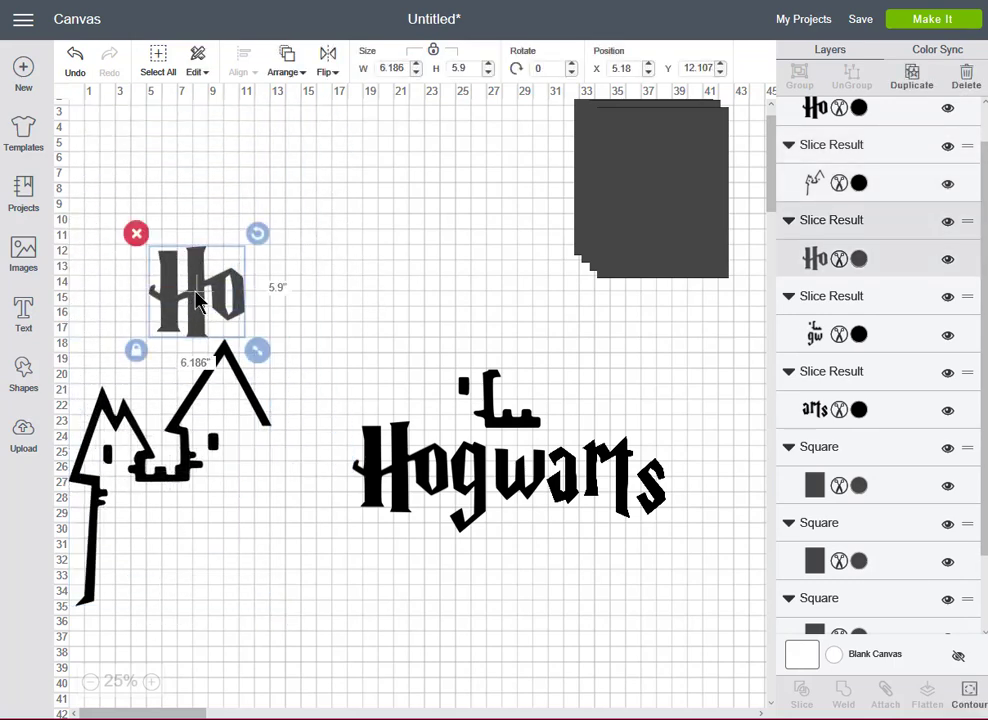
pyautogui.click(136, 233)
pyautogui.moveTo(197, 399); pyautogui.dragTo(218, 190)
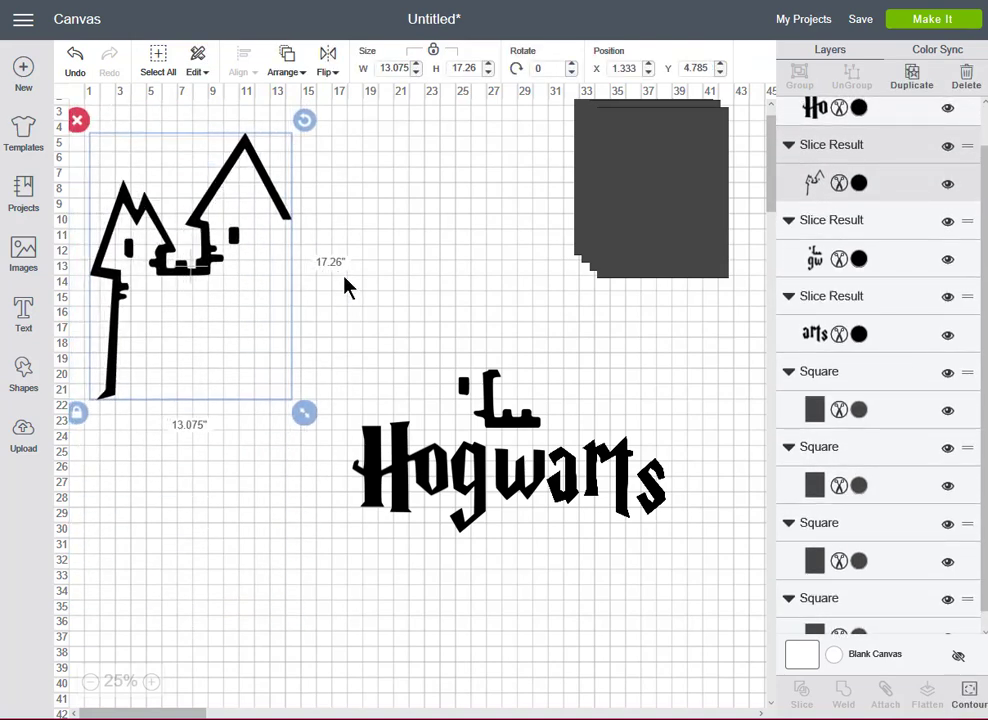
# Step: Place the next page-sized rectangle over the castle's large peaked tower and slice the castle outline with it
pyautogui.click(684, 227)
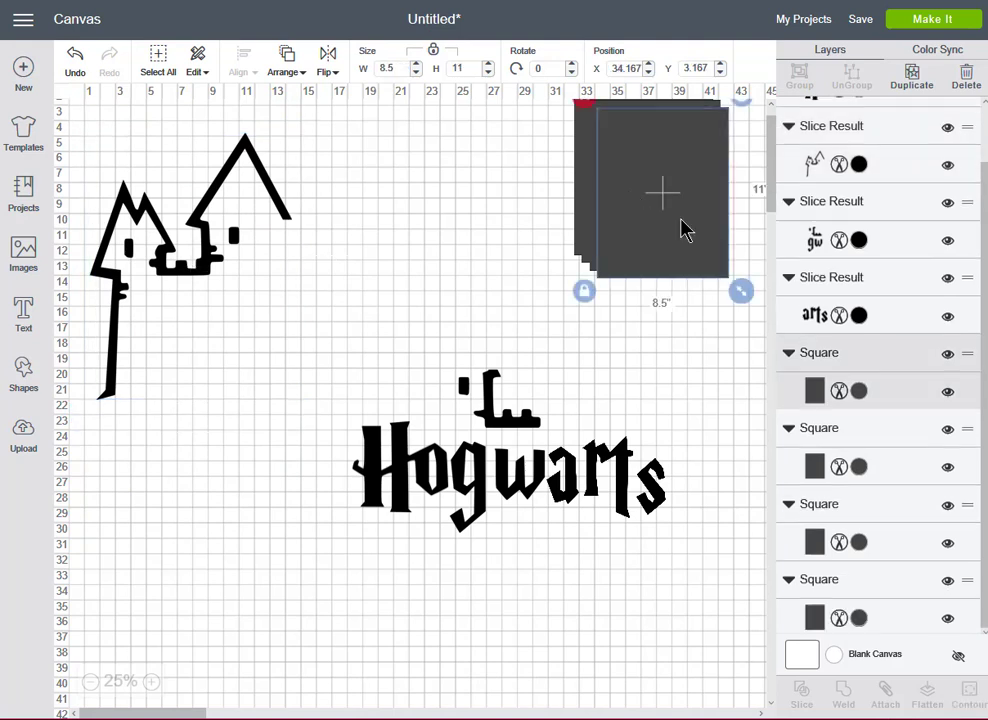
pyautogui.moveTo(688, 236); pyautogui.dragTo(258, 250)
pyautogui.click(353, 373)
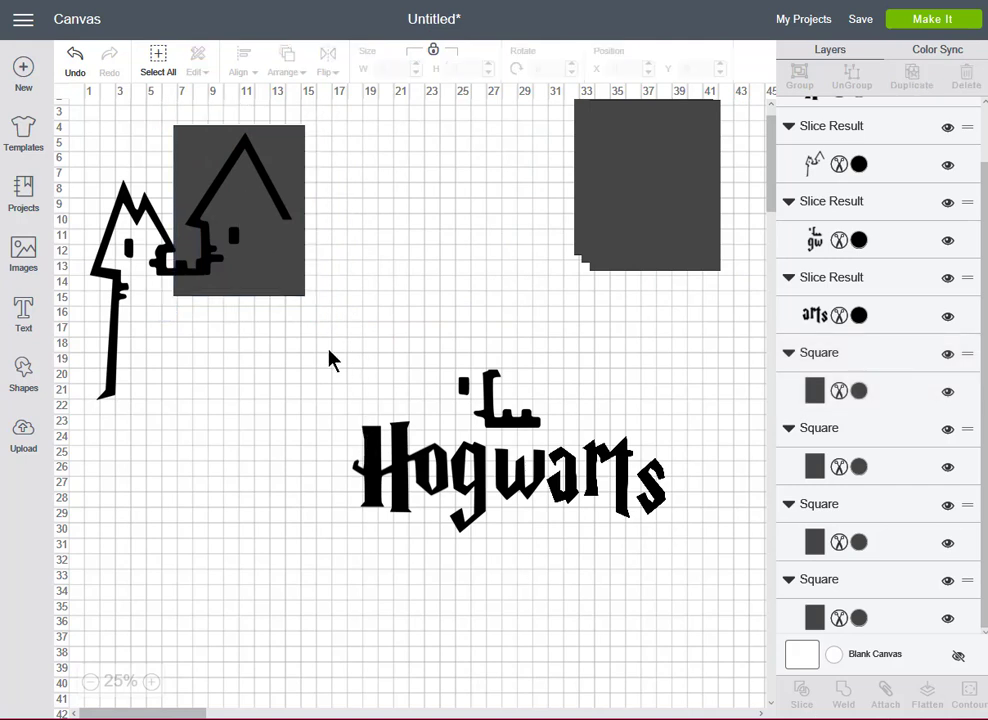
pyautogui.moveTo(330, 360); pyautogui.dragTo(225, 187)
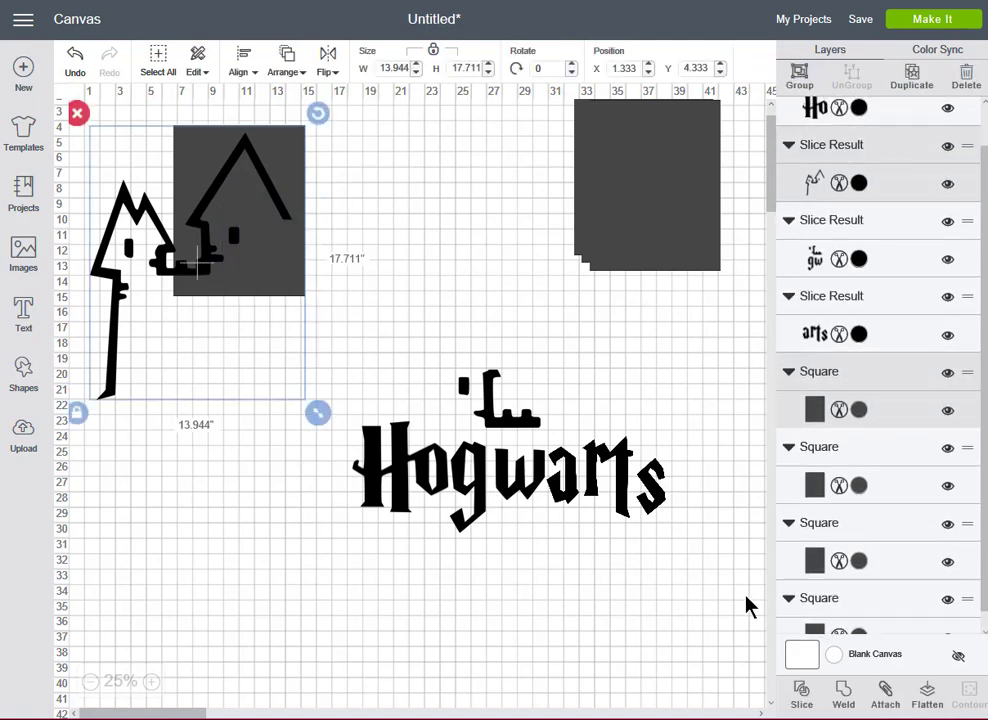
pyautogui.click(800, 690)
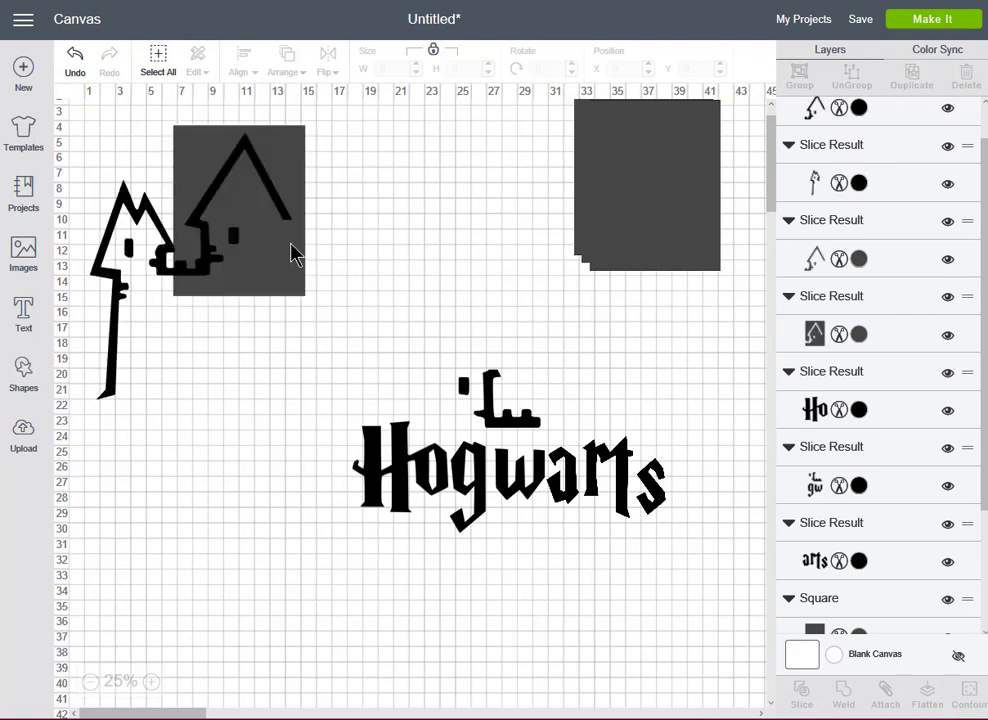
# Step: Move the black peaked tower piece above the "Ho" letters, to about X 14.1, Y 16
pyautogui.click(293, 251)
pyautogui.moveTo(325, 256); pyautogui.dragTo(388, 430)
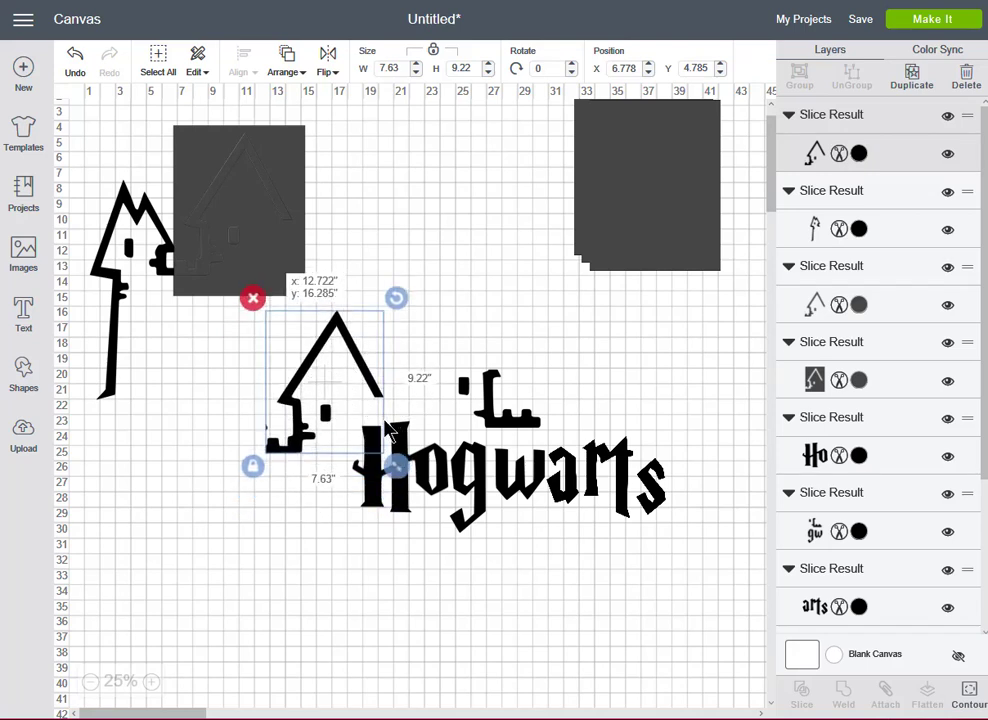
pyautogui.moveTo(390, 421)
pyautogui.mouseDown()
pyautogui.moveTo(404, 416)
pyautogui.moveTo(407, 425)
pyautogui.mouseUp()
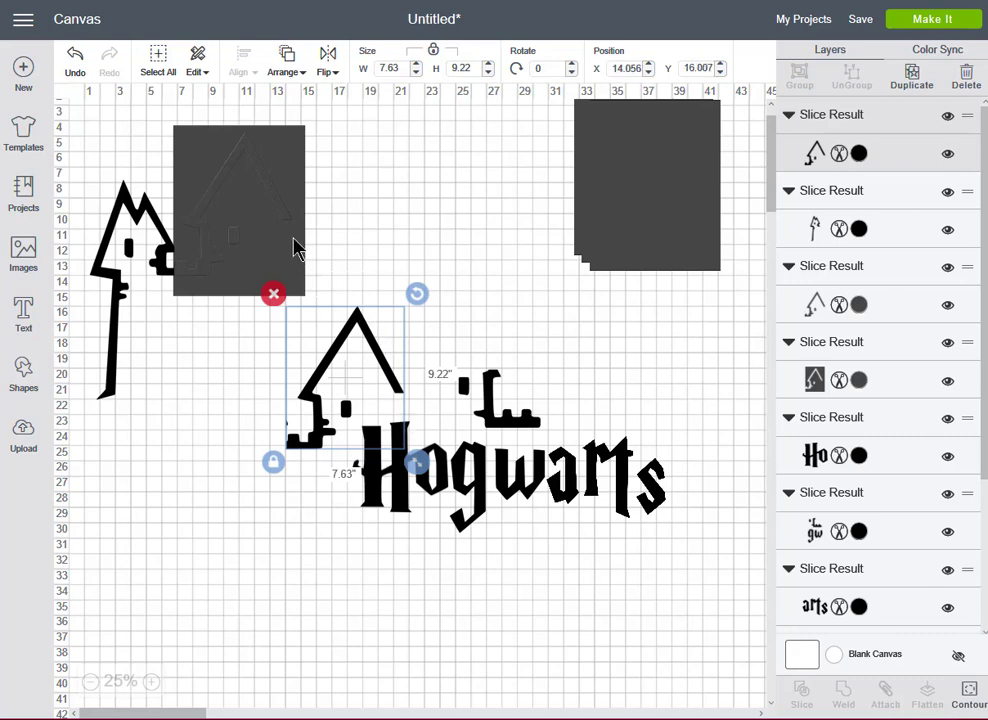
# Step: Delete the grey duplicate of the peaked tower and the leftover cut-out rectangle
pyautogui.click(293, 247)
pyautogui.moveTo(260, 185); pyautogui.dragTo(461, 180)
pyautogui.click(331, 121)
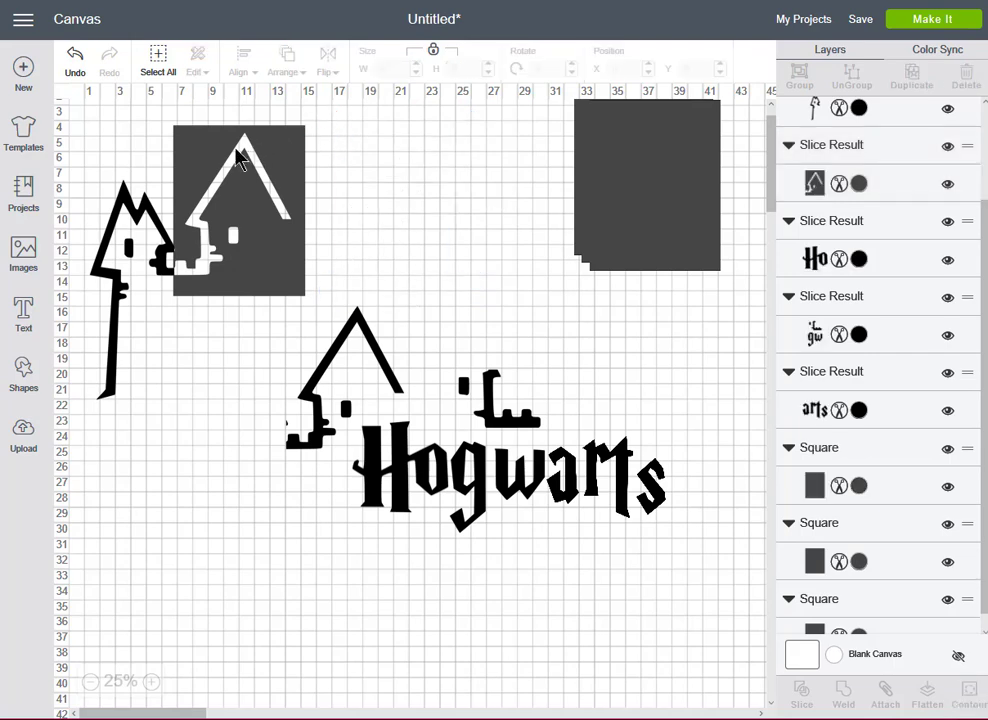
pyautogui.moveTo(240, 160); pyautogui.dragTo(375, 161)
pyautogui.click(315, 121)
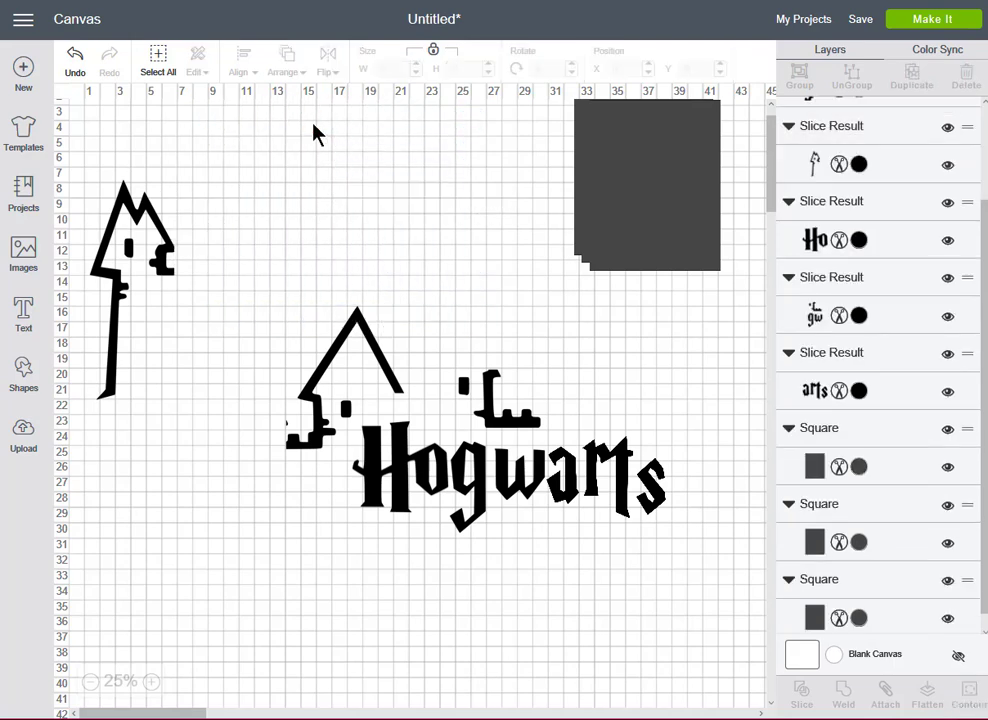
# Step: Place the next page-sized rectangle over the upper part of the double-peaked tower, at about X 0.9, Y 6.7
pyautogui.click(165, 238)
pyautogui.click(650, 197)
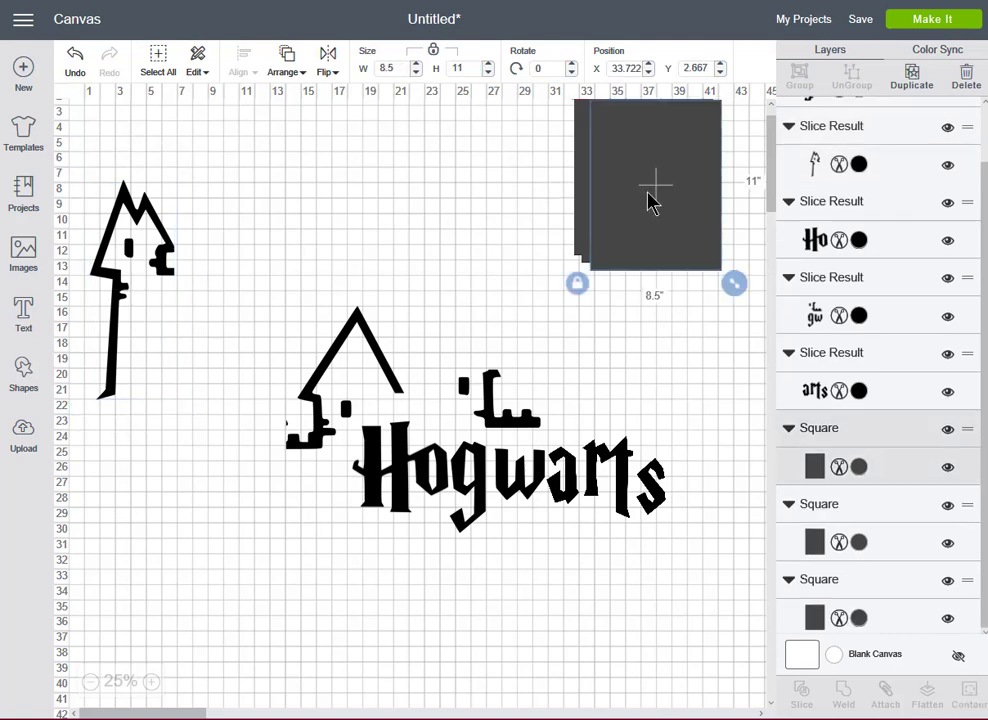
pyautogui.moveTo(650, 200); pyautogui.dragTo(143, 263)
pyautogui.click(232, 401)
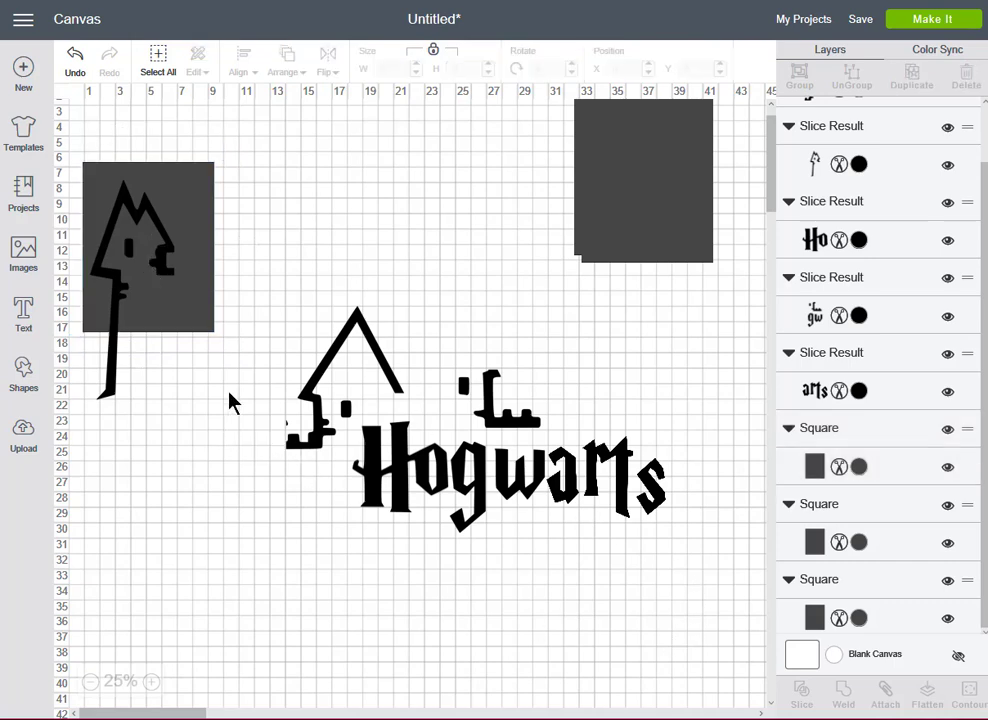
pyautogui.moveTo(252, 365); pyautogui.dragTo(130, 278)
pyautogui.click(23, 132)
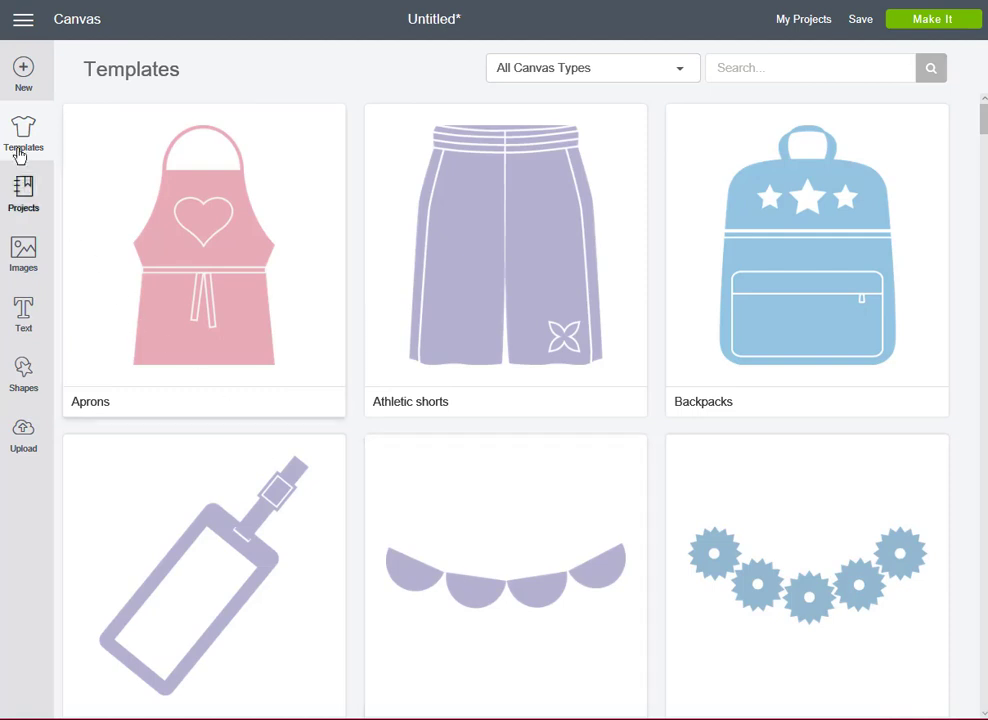
pyautogui.click(80, 25)
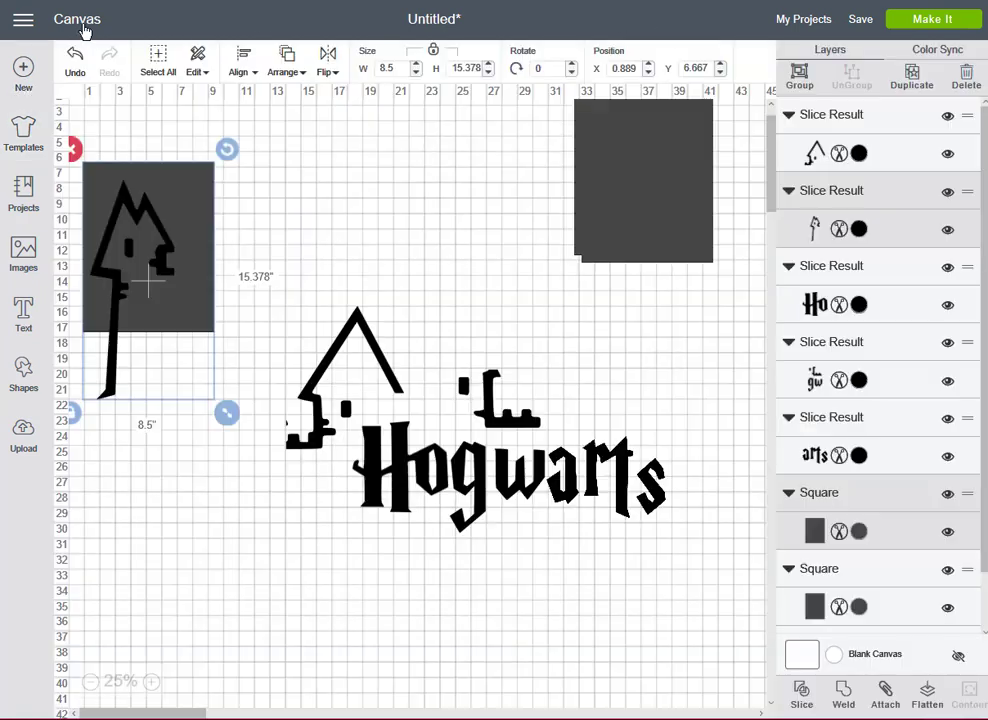
pyautogui.click(351, 218)
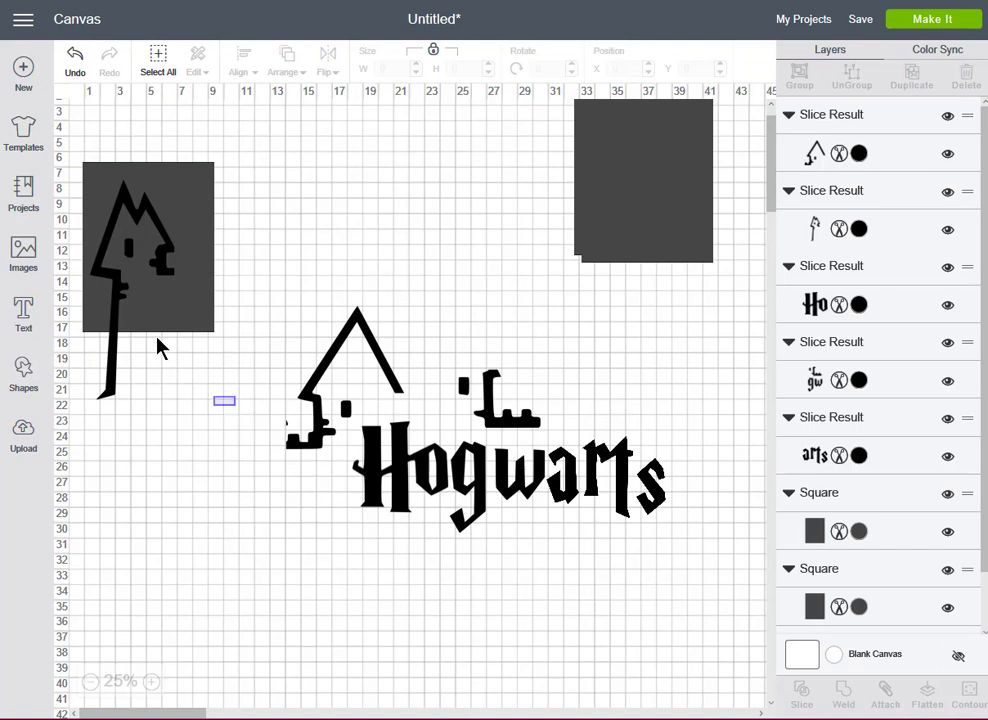
# Step: Slice the double-peaked tower with the rectangle over it and delete the leftover cut-out rectangle
pyautogui.moveTo(160, 347); pyautogui.dragTo(106, 218)
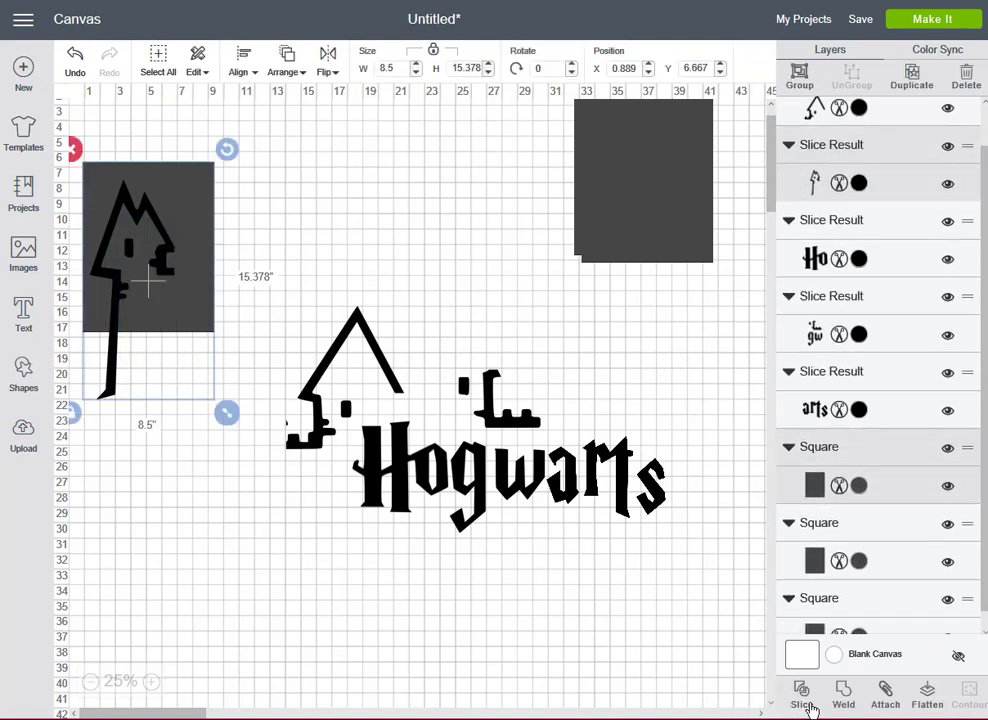
pyautogui.click(812, 700)
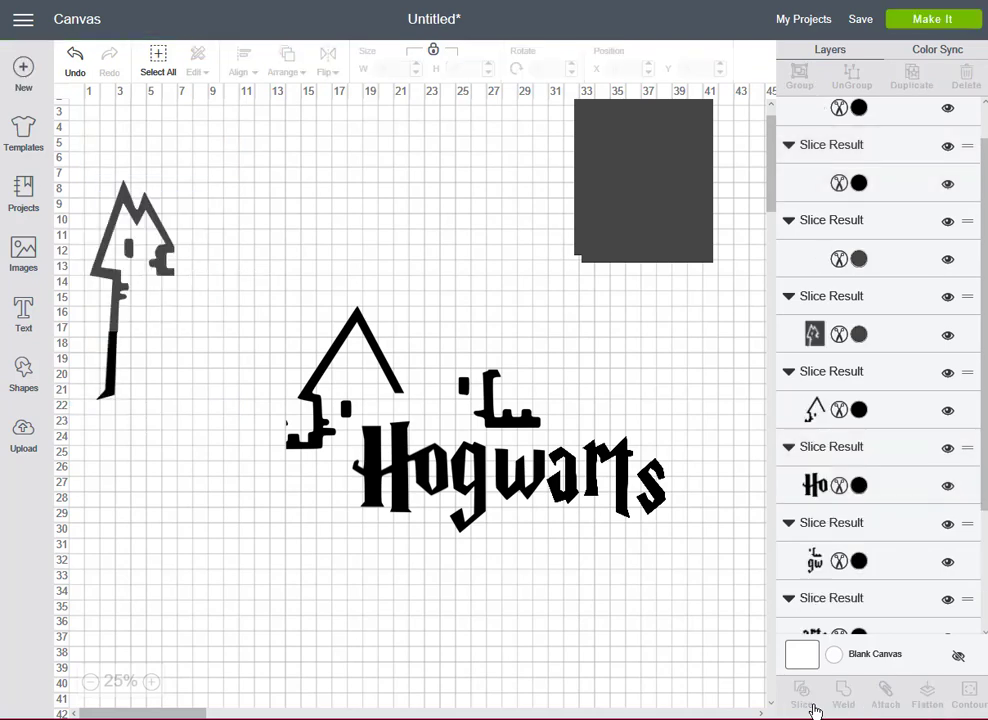
pyautogui.moveTo(198, 229); pyautogui.dragTo(322, 140)
pyautogui.click(285, 108)
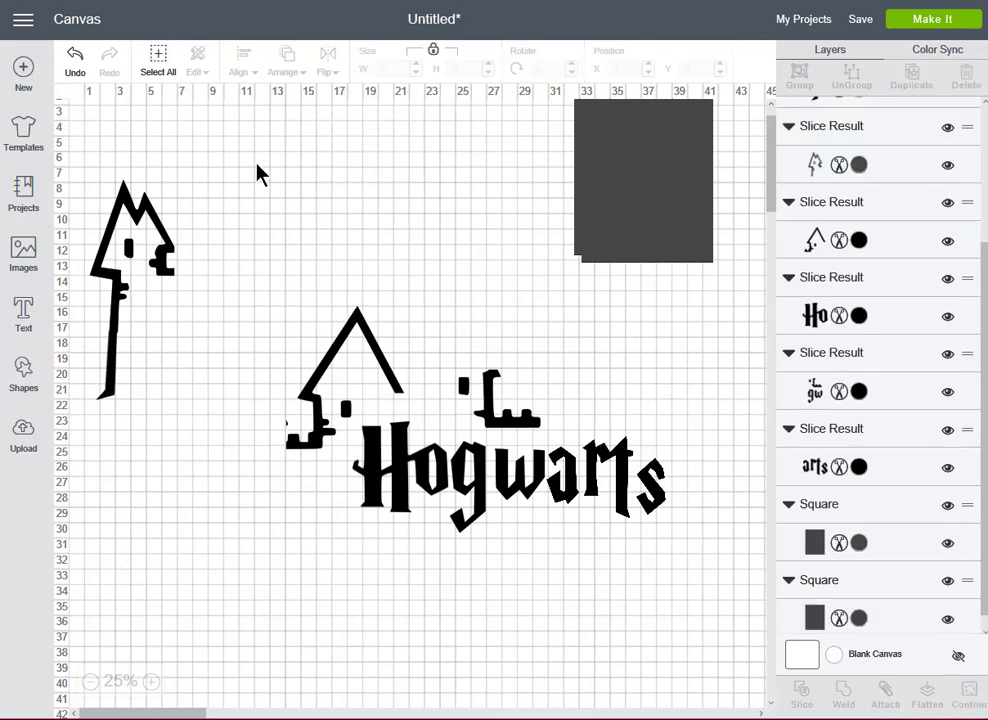
# Step: Move the black double-peaked tower piece against the wall of the large peaked tower and delete its grey duplicate
pyautogui.moveTo(178, 240); pyautogui.dragTo(286, 407)
pyautogui.click(163, 256)
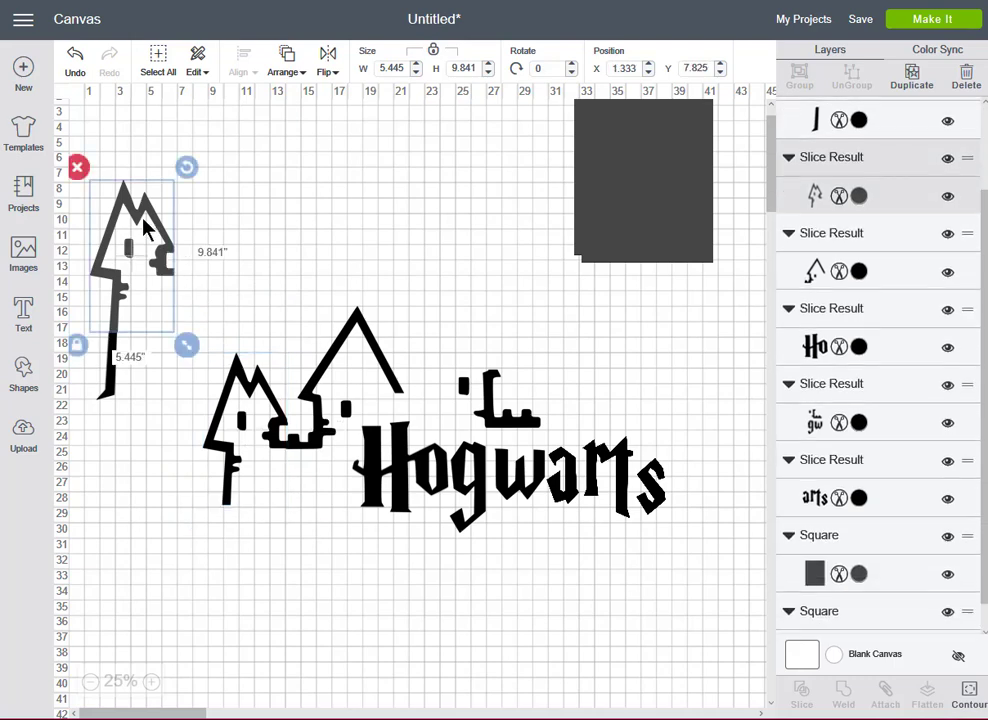
pyautogui.click(79, 167)
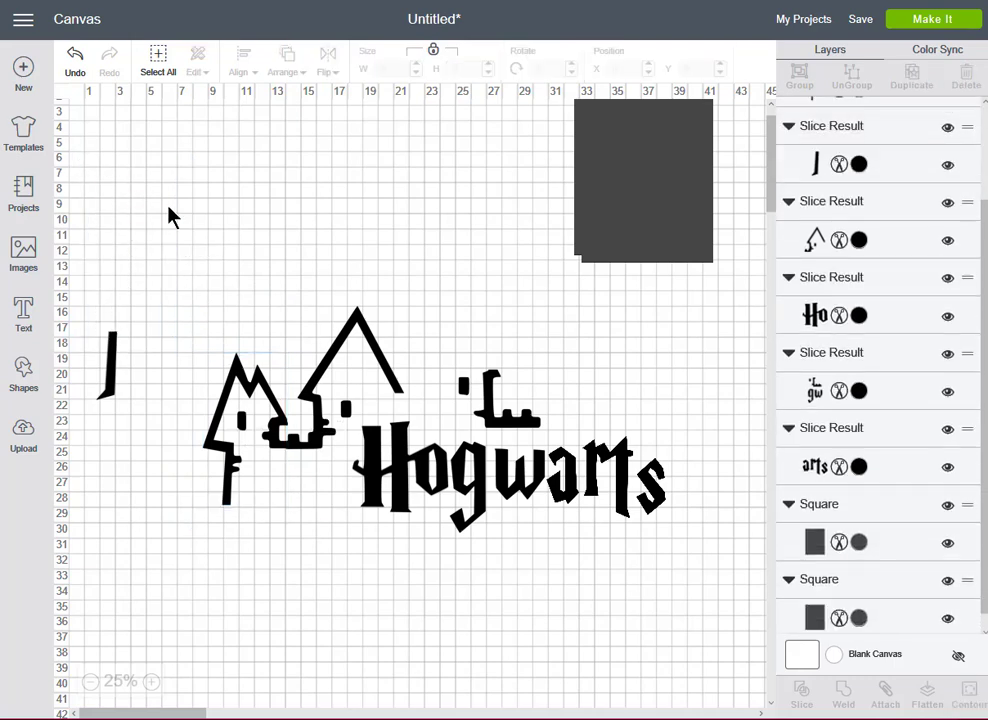
# Step: Move the remaining black leg piece under the double-peaked tower, to about X 9, Y 28.5
pyautogui.click(112, 368)
pyautogui.moveTo(112, 368); pyautogui.dragTo(231, 545)
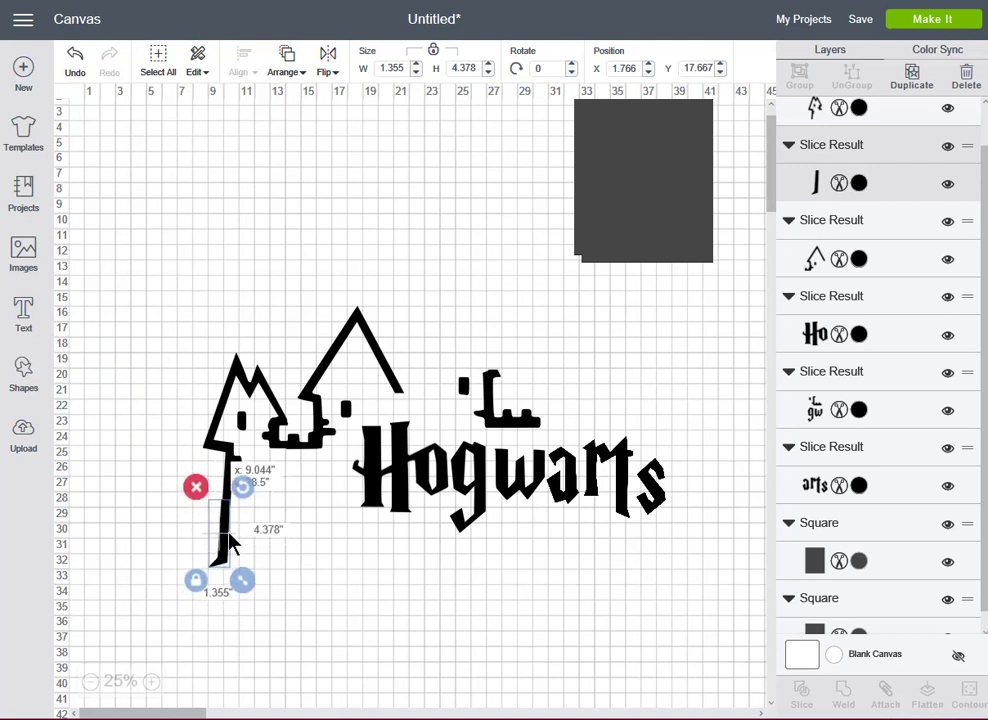
pyautogui.click(570, 672)
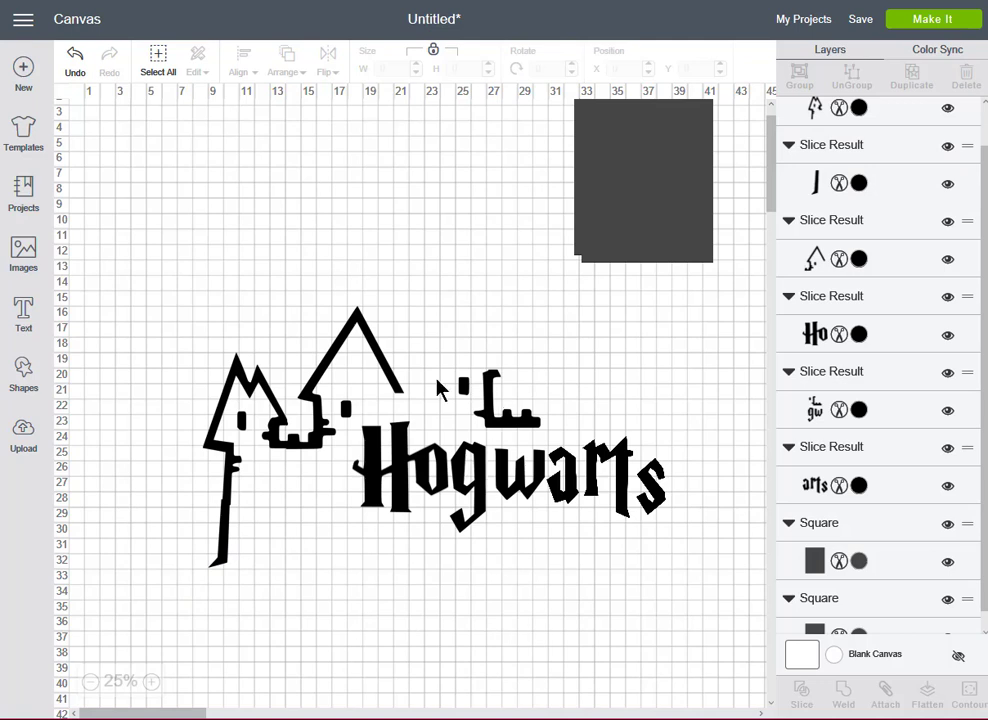
# Step: Move the large peaked tower to about X 19.9, Y 14.3 and nudge the "gw" piece so their castle outlines meet
pyautogui.click(490, 415)
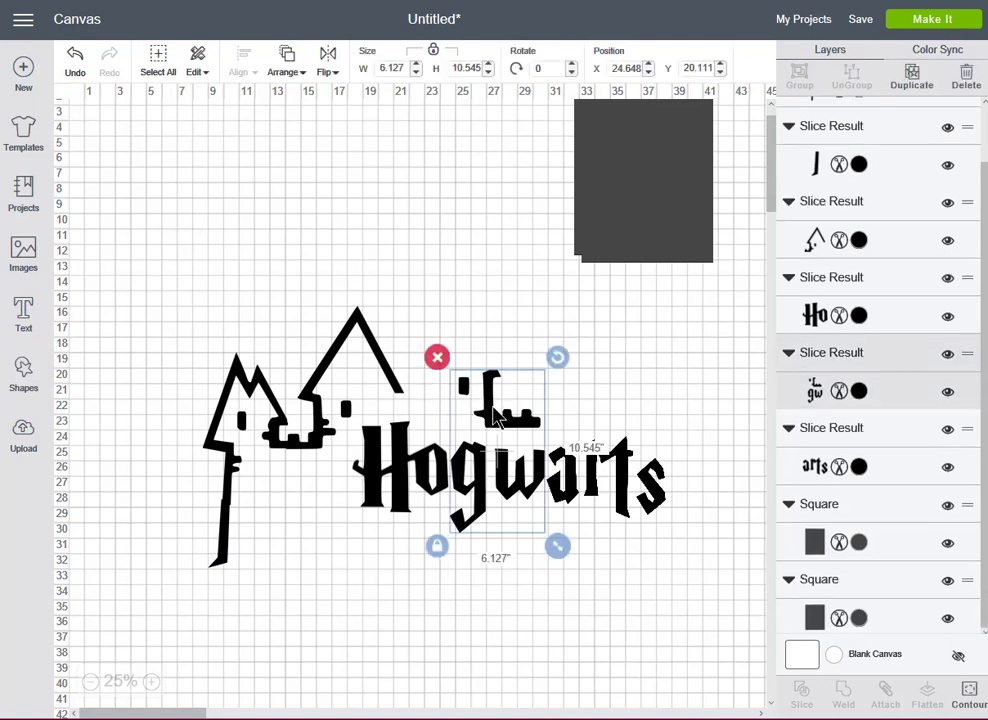
pyautogui.moveTo(495, 418)
pyautogui.mouseDown()
pyautogui.moveTo(478, 418)
pyautogui.moveTo(492, 420)
pyautogui.mouseUp()
pyautogui.moveTo(375, 347); pyautogui.dragTo(466, 323)
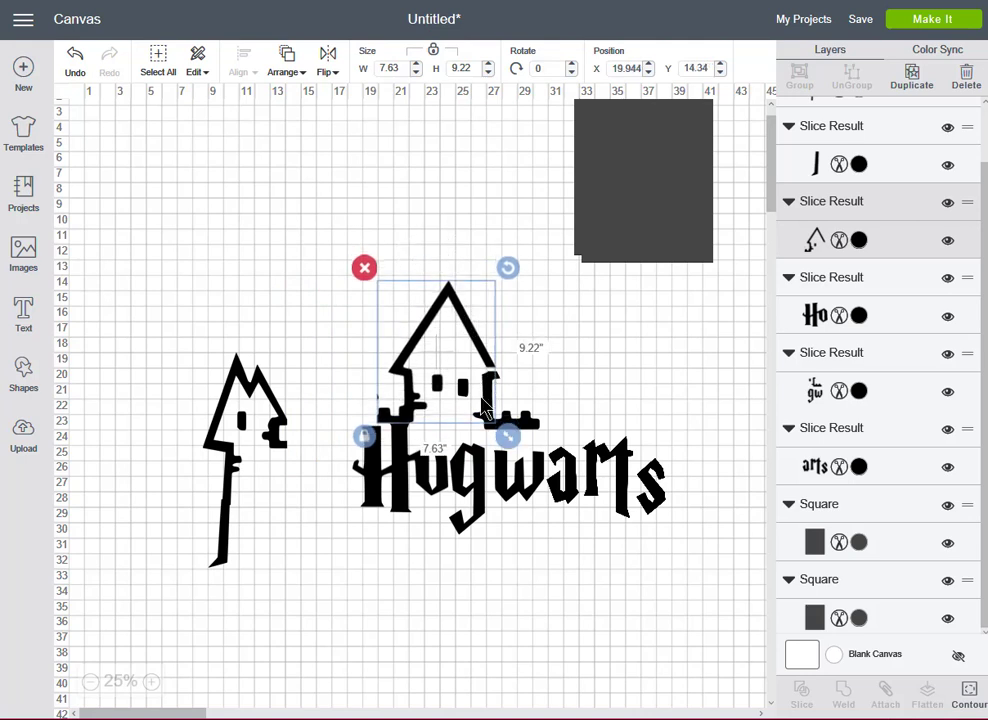
pyautogui.moveTo(524, 441); pyautogui.dragTo(529, 436)
# Step: Shift the "Ho" letters slightly down and right to sit beside "gw" below the castle
pyautogui.click(395, 490)
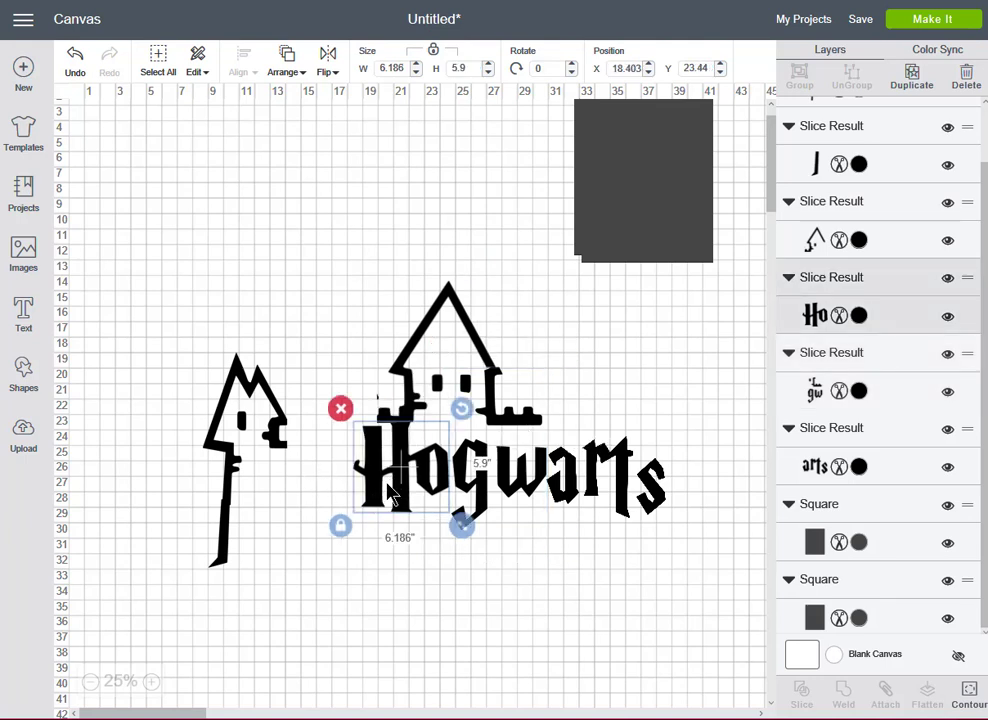
pyautogui.moveTo(392, 492)
pyautogui.mouseDown()
pyautogui.moveTo(398, 507)
pyautogui.moveTo(392, 488)
pyautogui.mouseUp()
pyautogui.click(282, 537)
pyautogui.click(272, 575)
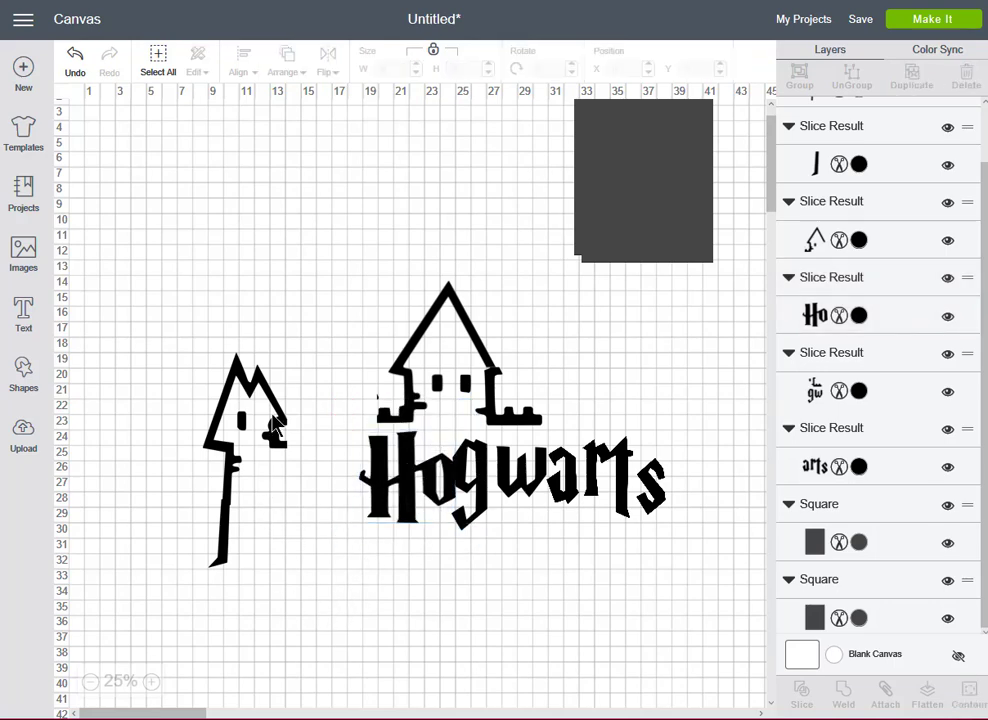
# Step: Move the double-peaked tower and its leg piece up against the repositioned large tower to complete the castle outline
pyautogui.moveTo(277, 408); pyautogui.dragTo(365, 371)
pyautogui.moveTo(228, 530); pyautogui.dragTo(316, 507)
pyautogui.click(643, 609)
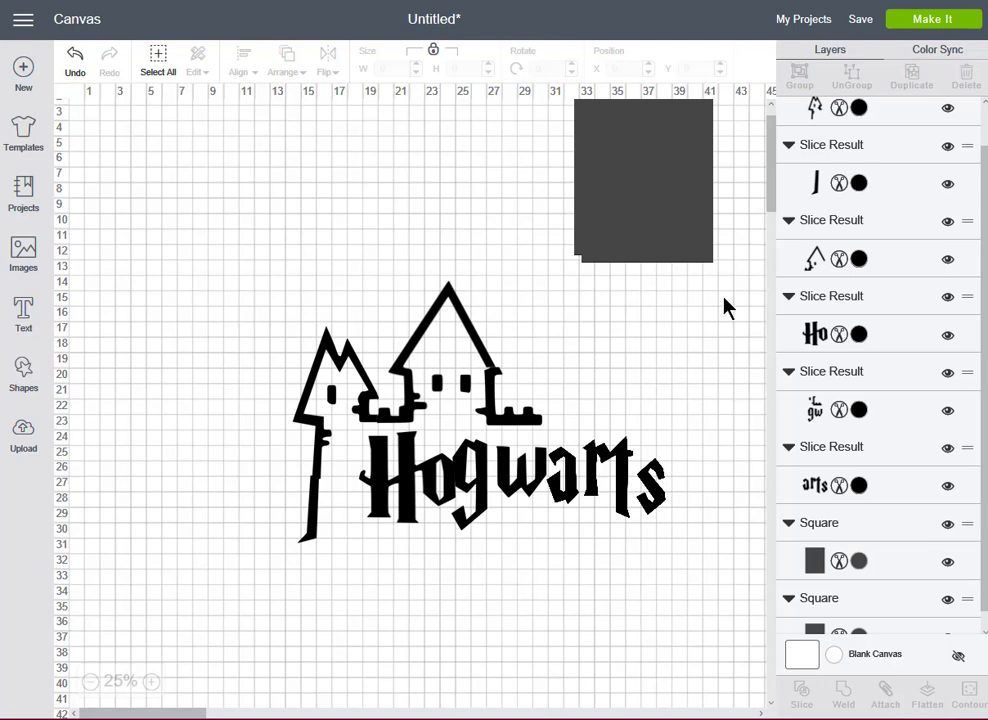
# Step: Delete the two unused page-sized rectangles from the canvas
pyautogui.click(580, 176)
pyautogui.click(562, 138)
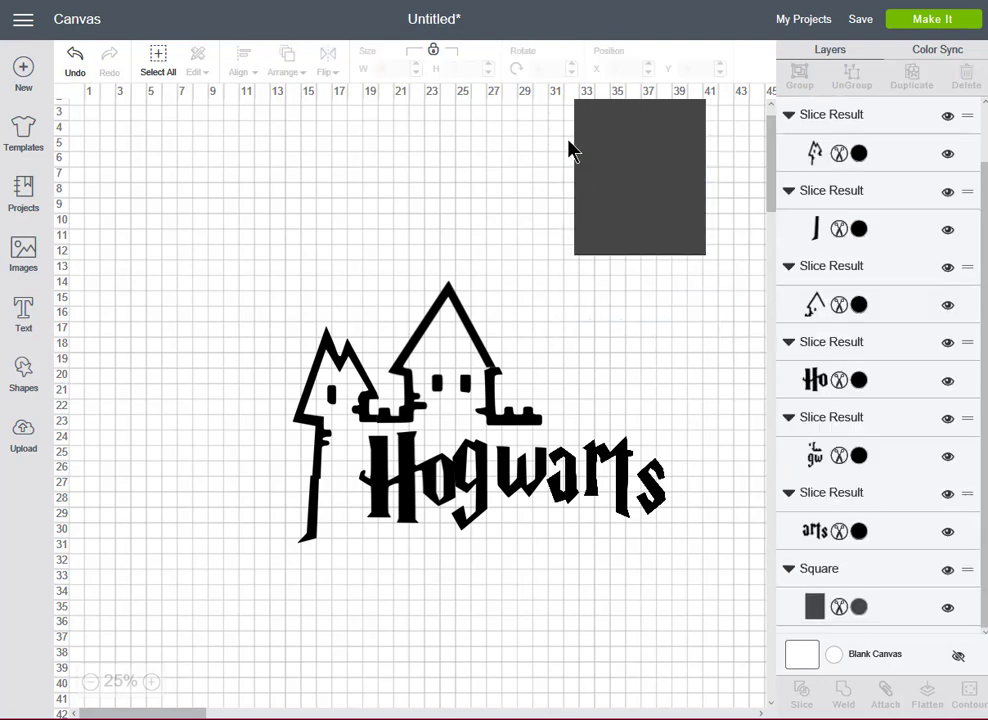
pyautogui.moveTo(634, 219); pyautogui.dragTo(640, 311)
pyautogui.click(567, 181)
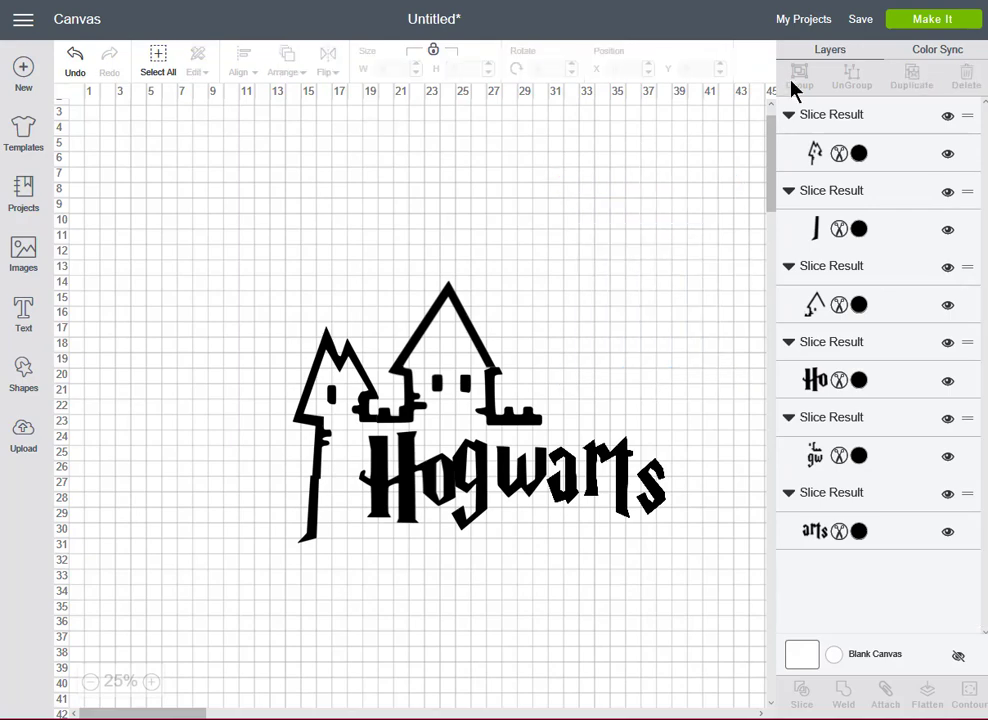
# Step: Open the cutting mat preview and examine how the pieces are arranged on mats 1 and 2
pyautogui.click(934, 19)
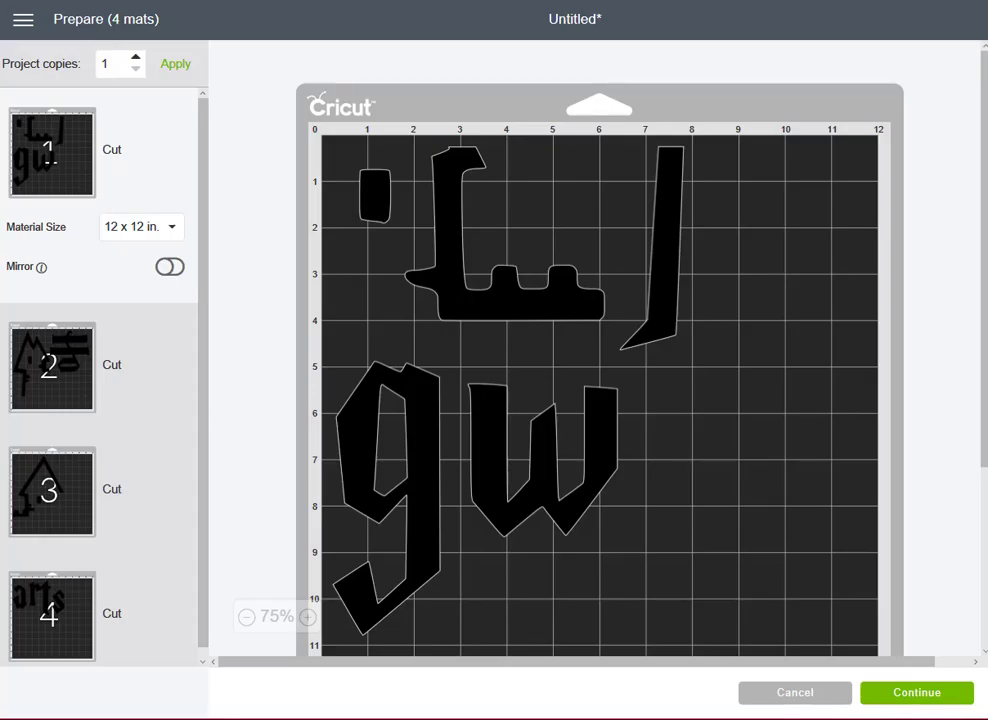
pyautogui.scroll(-3, 718, 357)
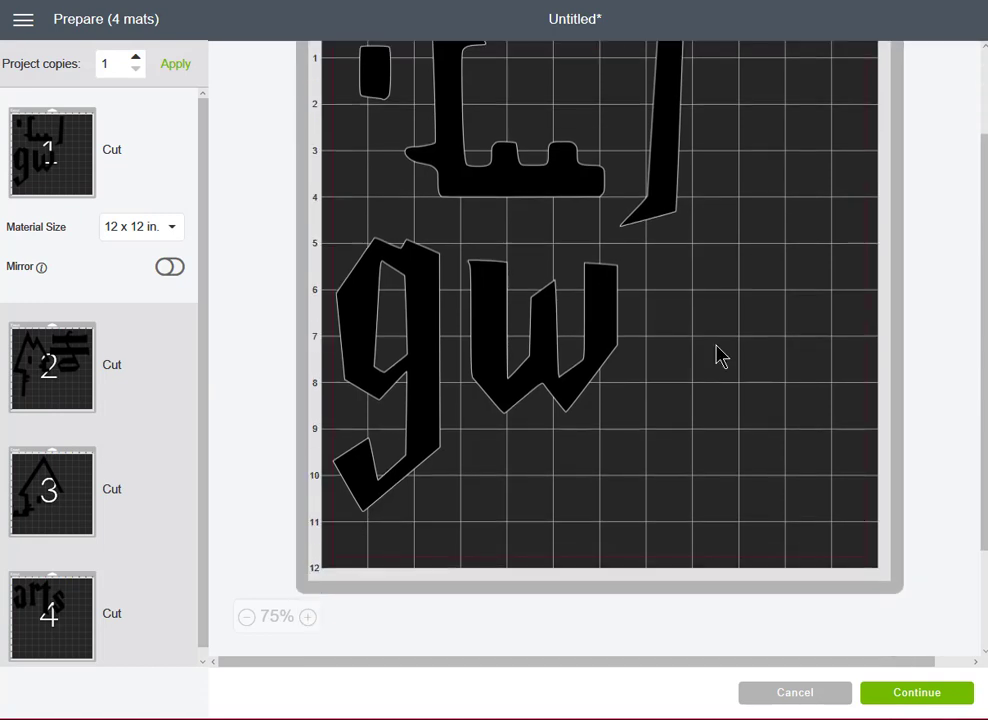
pyautogui.scroll(3, 752, 348)
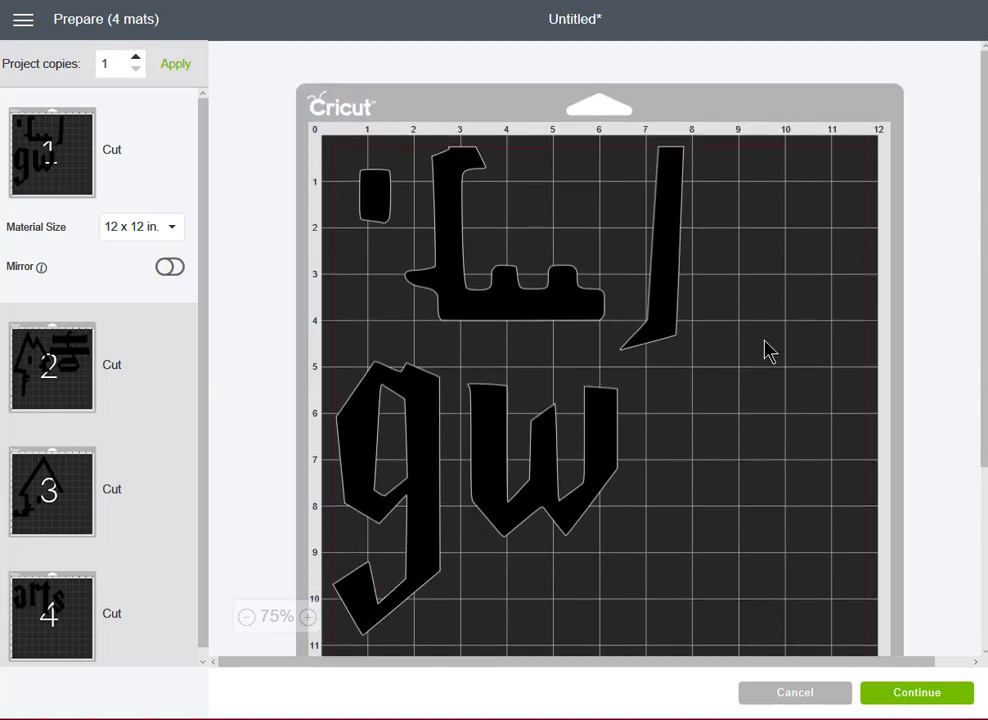
pyautogui.click(90, 378)
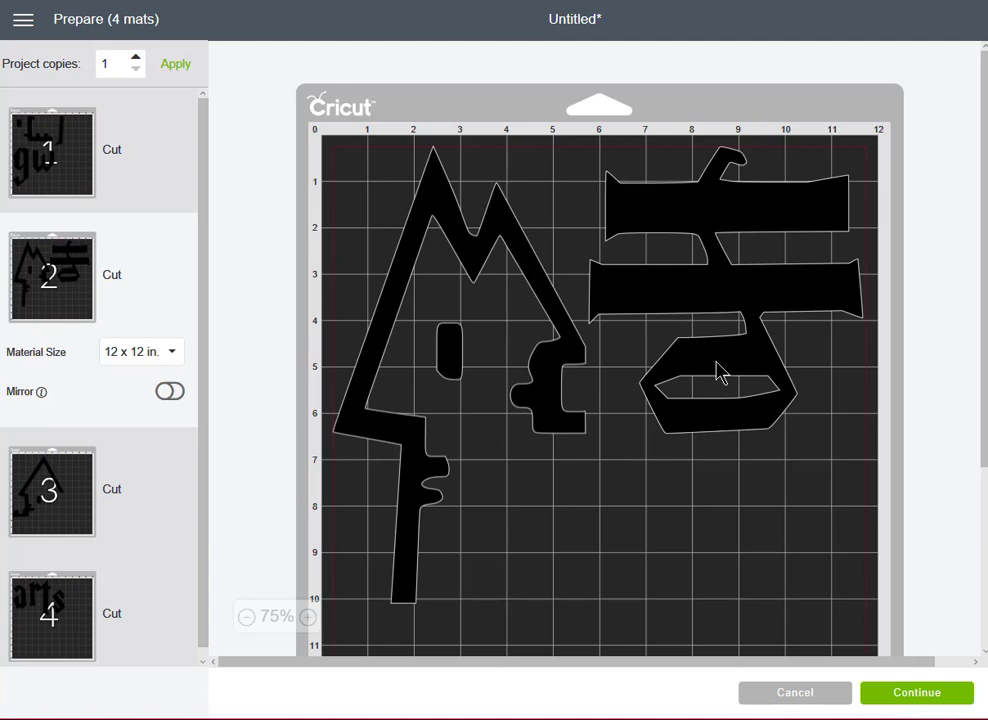
pyautogui.scroll(-3, 718, 372)
pyautogui.scroll(3, 728, 355)
pyautogui.scroll(-5, 780, 363)
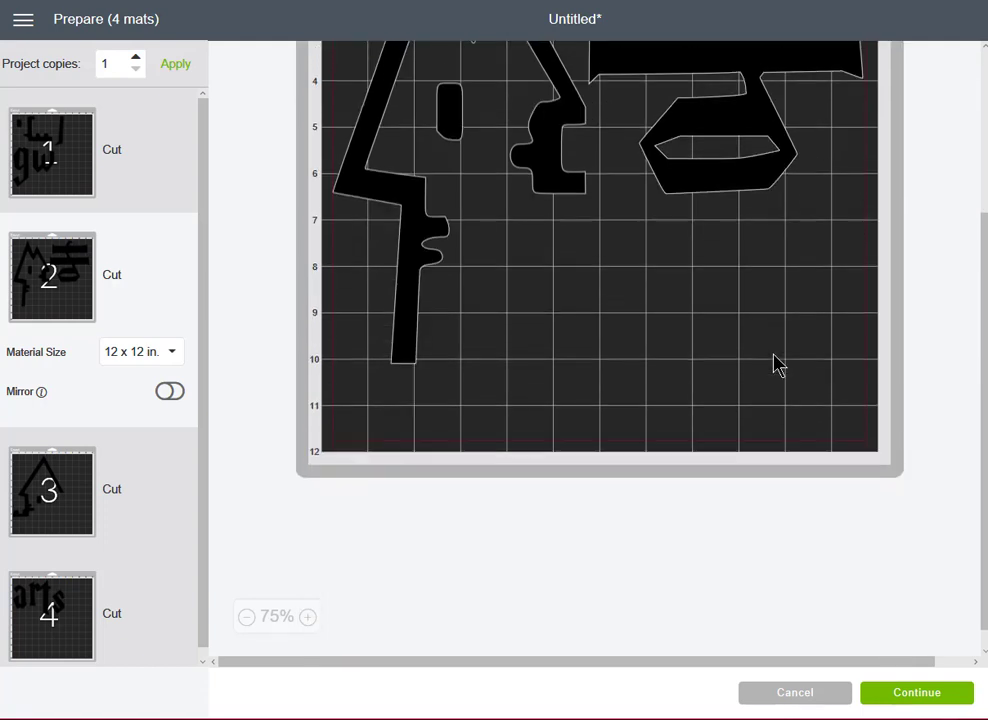
pyautogui.scroll(5, 772, 364)
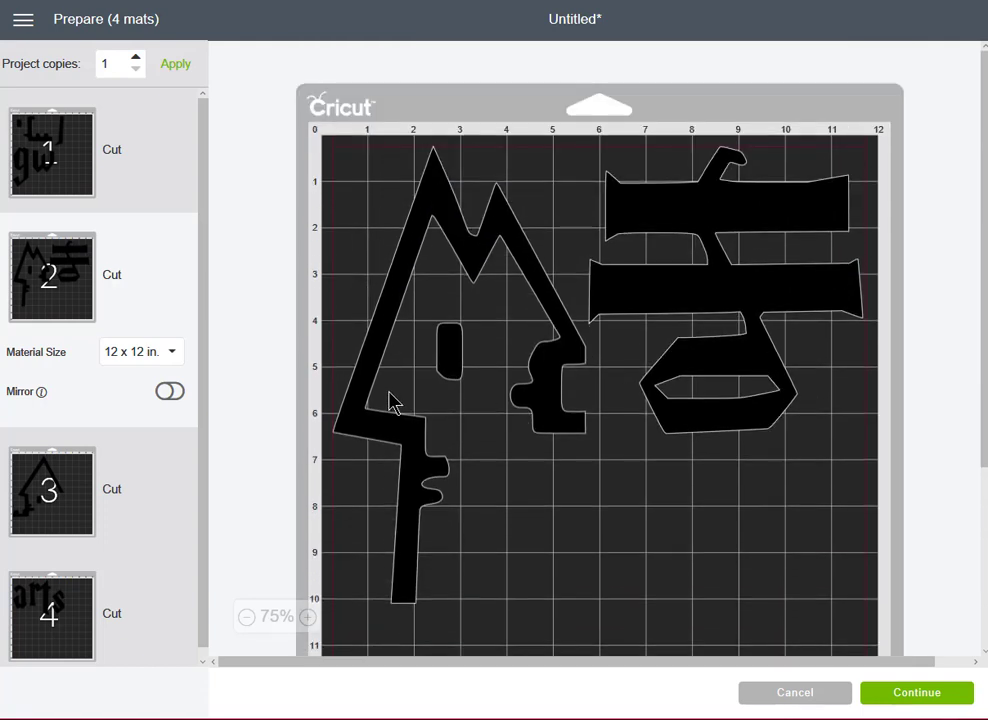
pyautogui.scroll(-3, 388, 399)
# Step: Examine the large tower piece on mat 3, including its small stray fragment, and return to the canvas
pyautogui.click(43, 507)
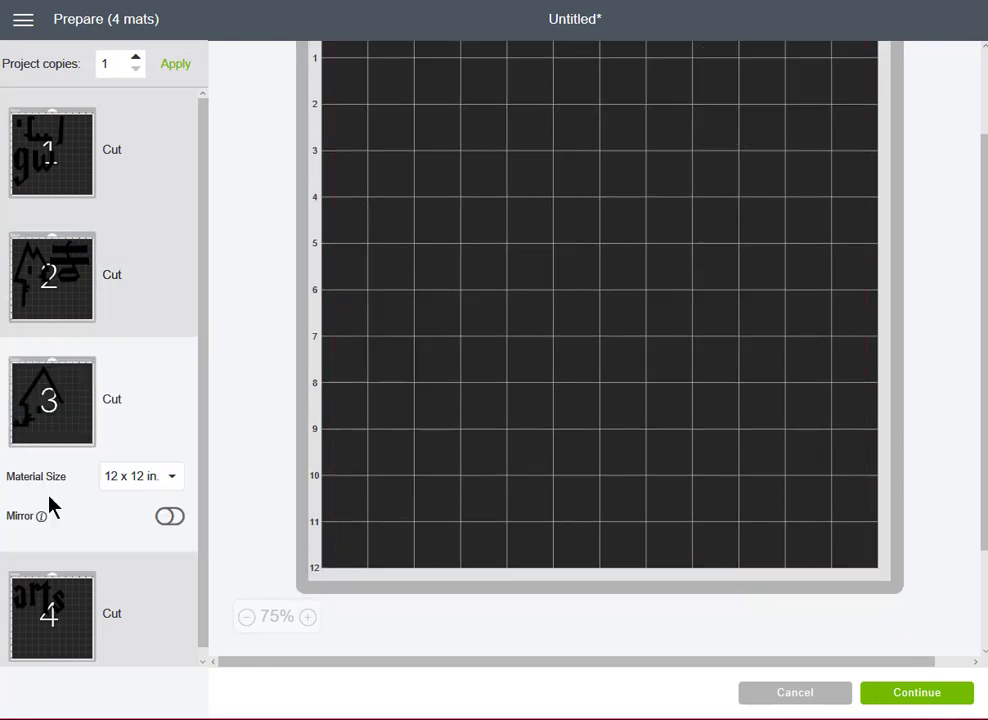
pyautogui.scroll(3, 734, 419)
pyautogui.scroll(-5, 735, 421)
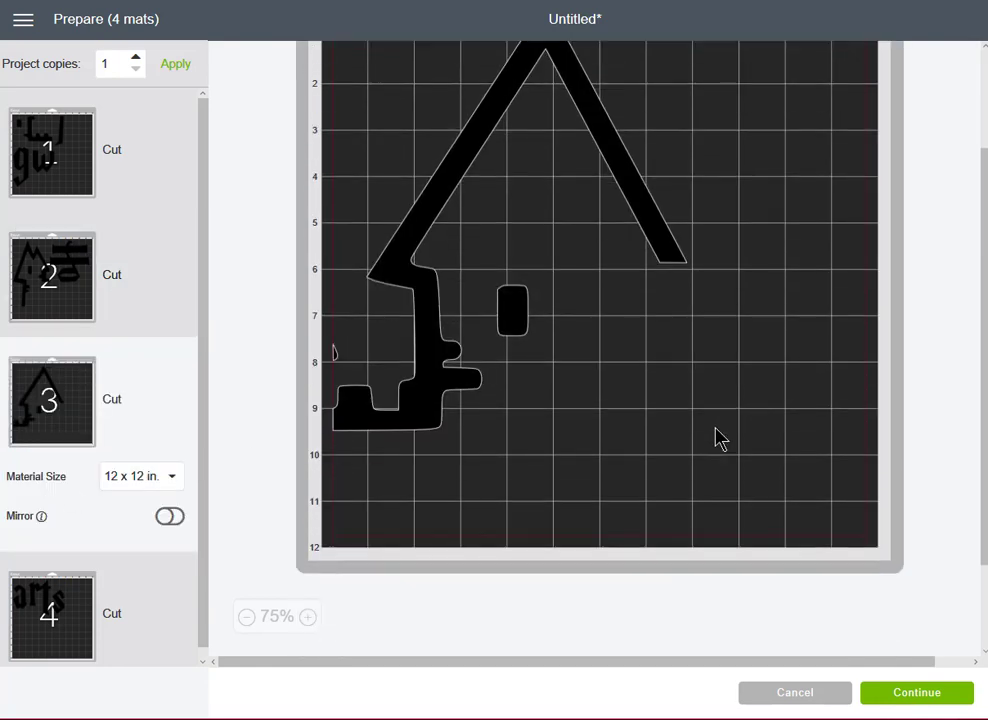
pyautogui.scroll(5, 706, 454)
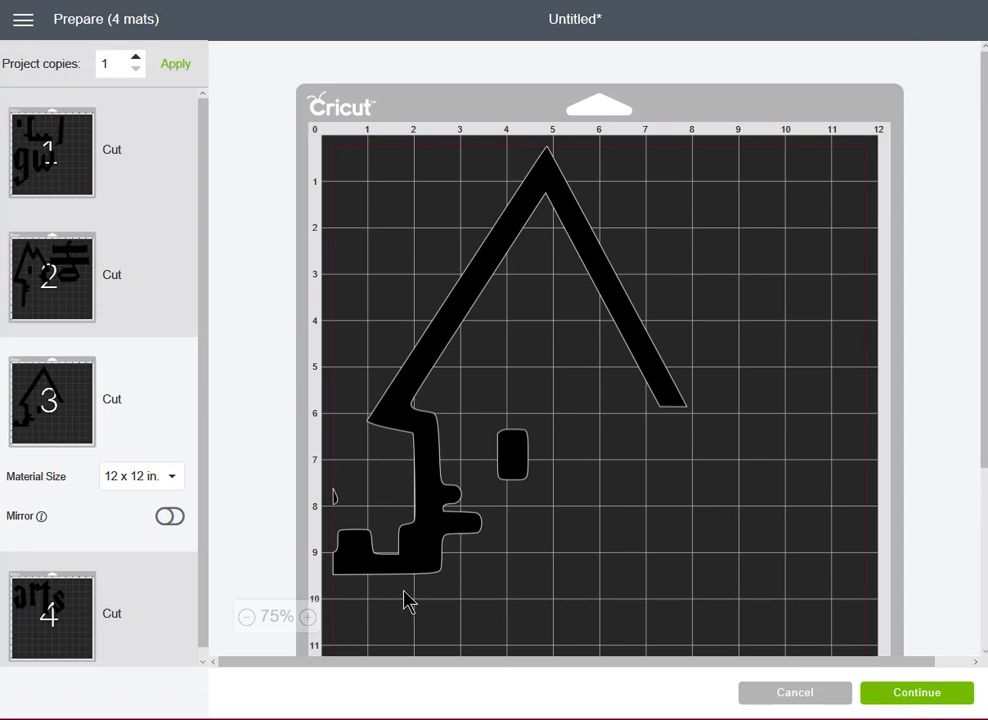
pyautogui.scroll(-3, 551, 408)
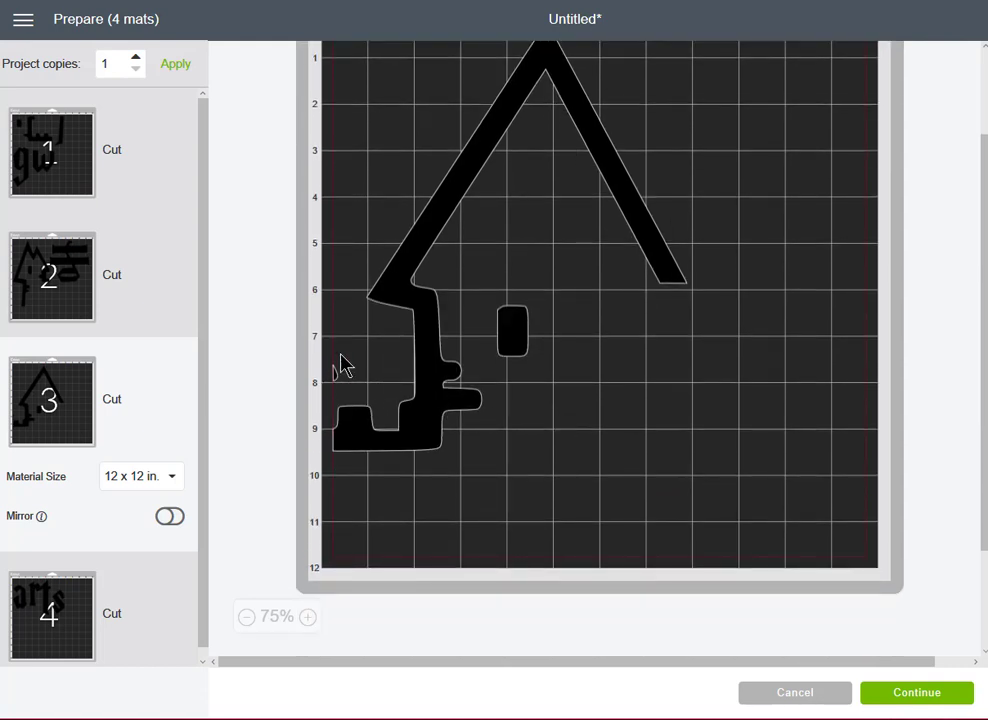
pyautogui.scroll(3, 511, 443)
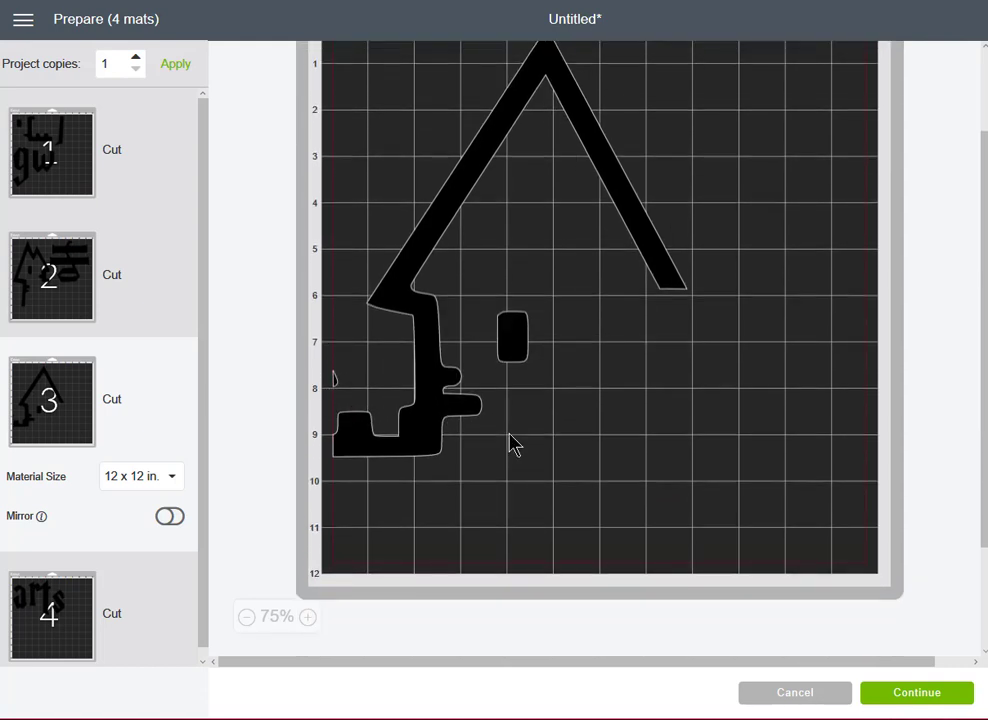
pyautogui.click(795, 693)
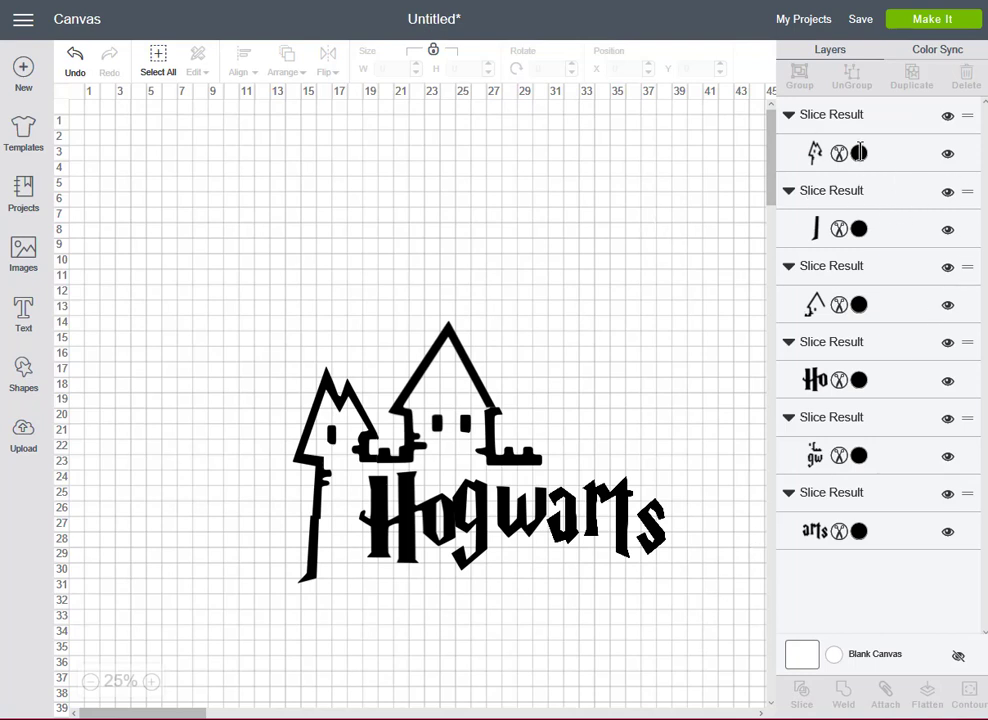
# Step: Recolor the double-peaked tower piece Mango and the leg piece below it Adobe Clay
pyautogui.click(858, 152)
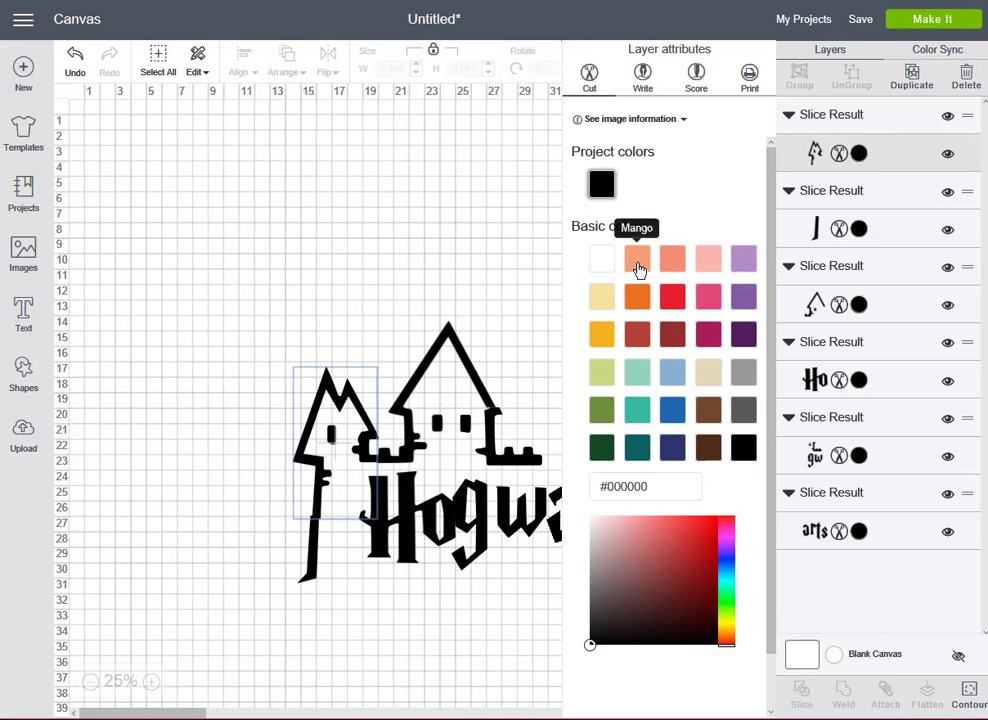
pyautogui.click(637, 262)
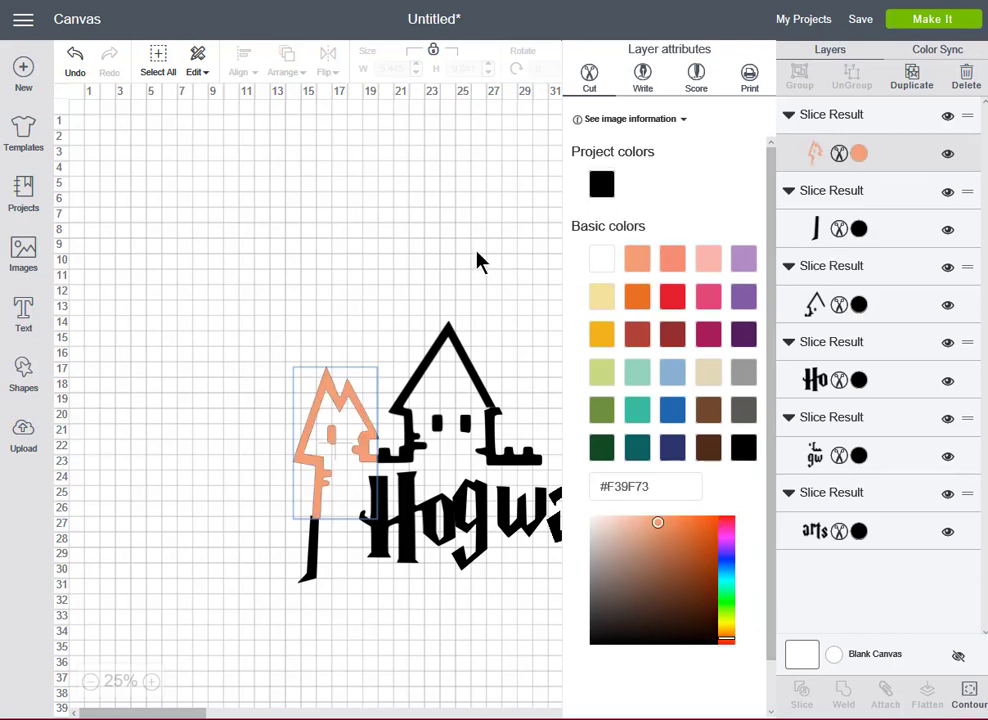
pyautogui.click(479, 260)
pyautogui.click(858, 229)
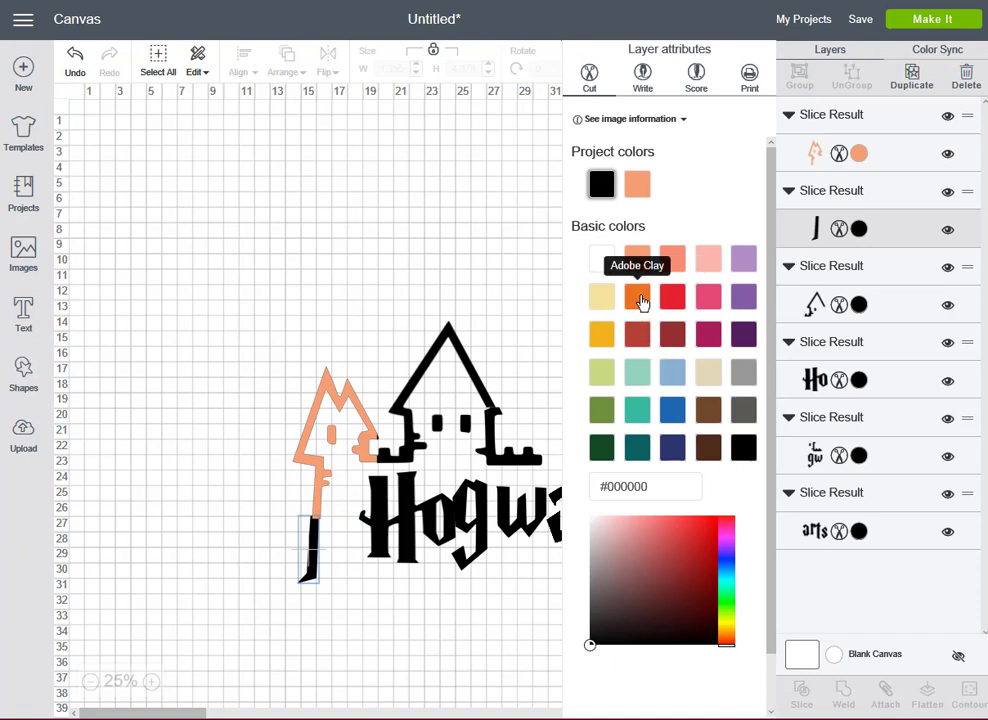
pyautogui.click(638, 298)
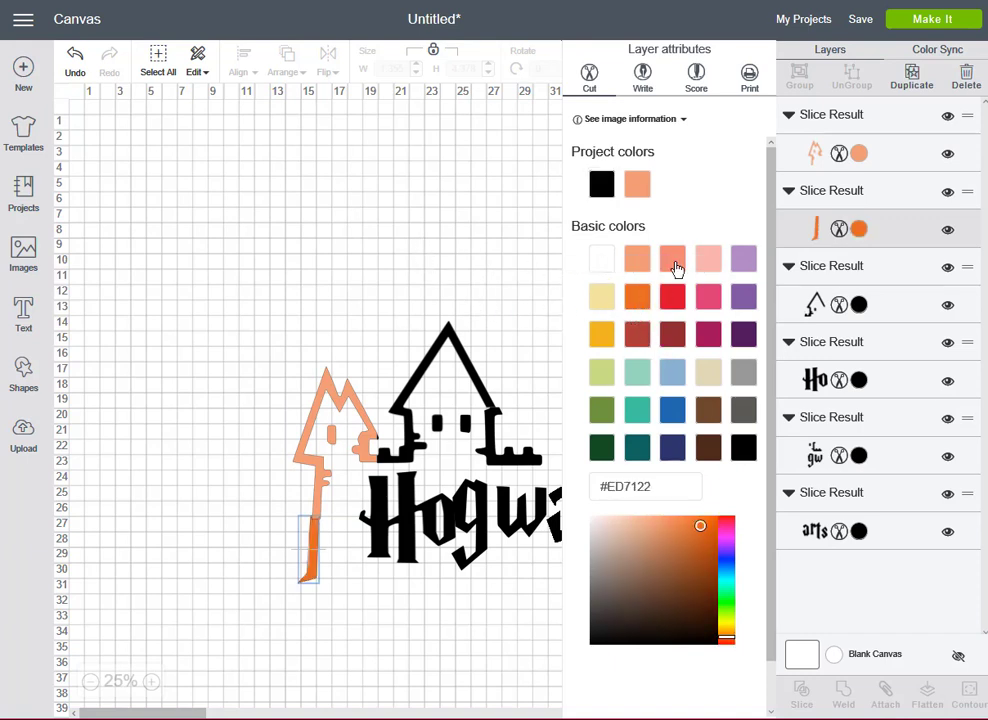
# Step: Recolor the tall pointed-roof castle piece Forget-me-not and the "Ho" lettering piece medium blue (#1F66B1)
pyautogui.click(440, 270)
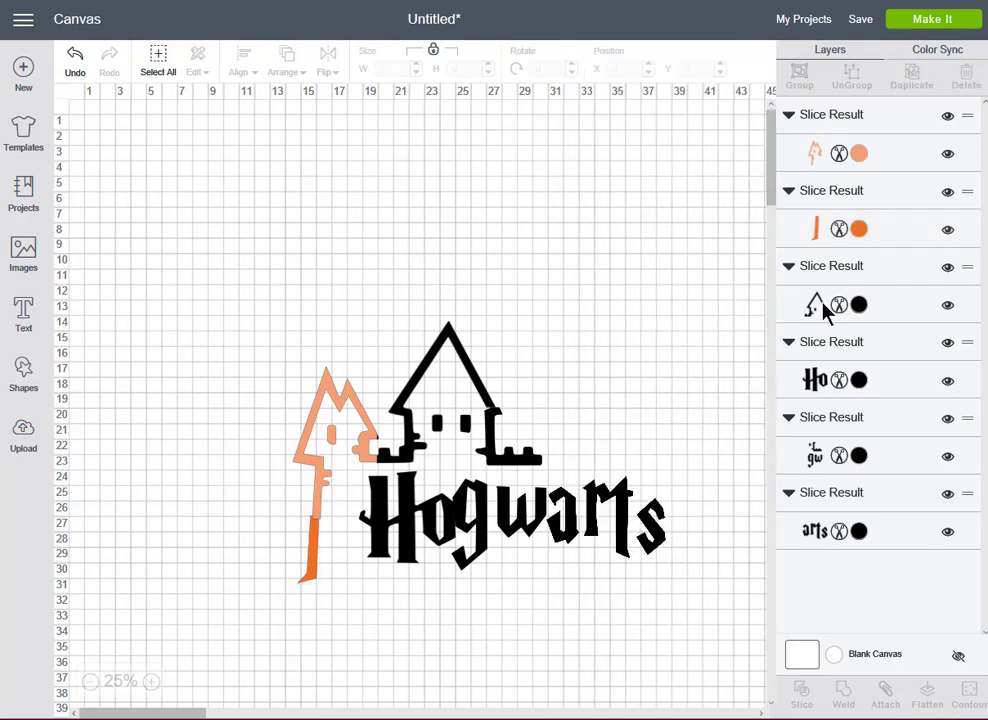
pyautogui.click(824, 306)
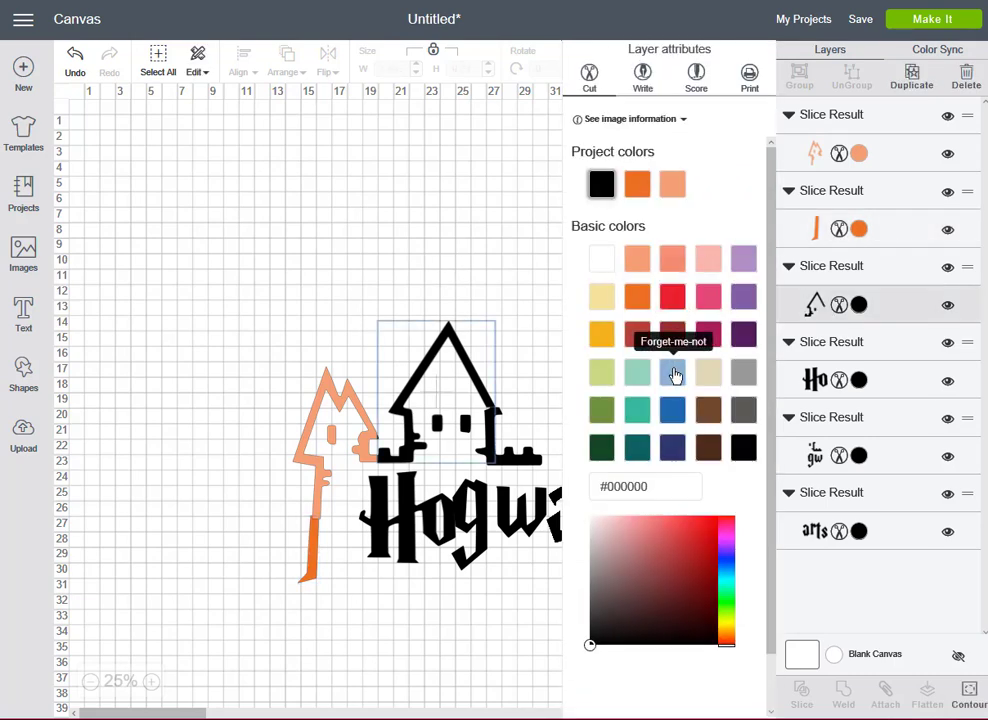
pyautogui.click(675, 373)
pyautogui.click(432, 214)
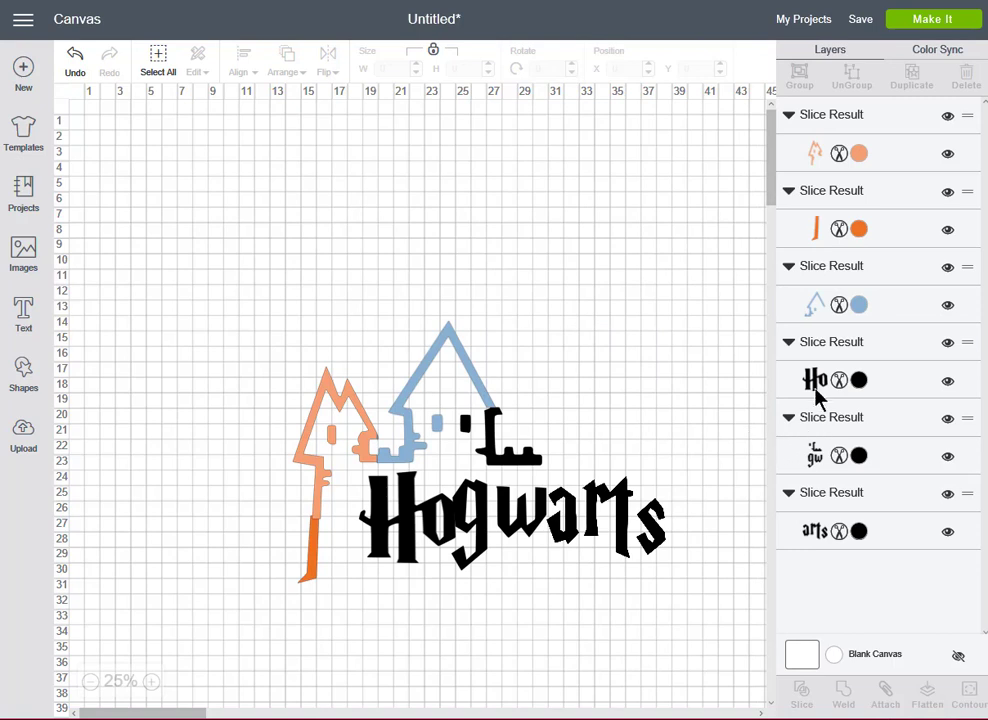
pyautogui.click(857, 379)
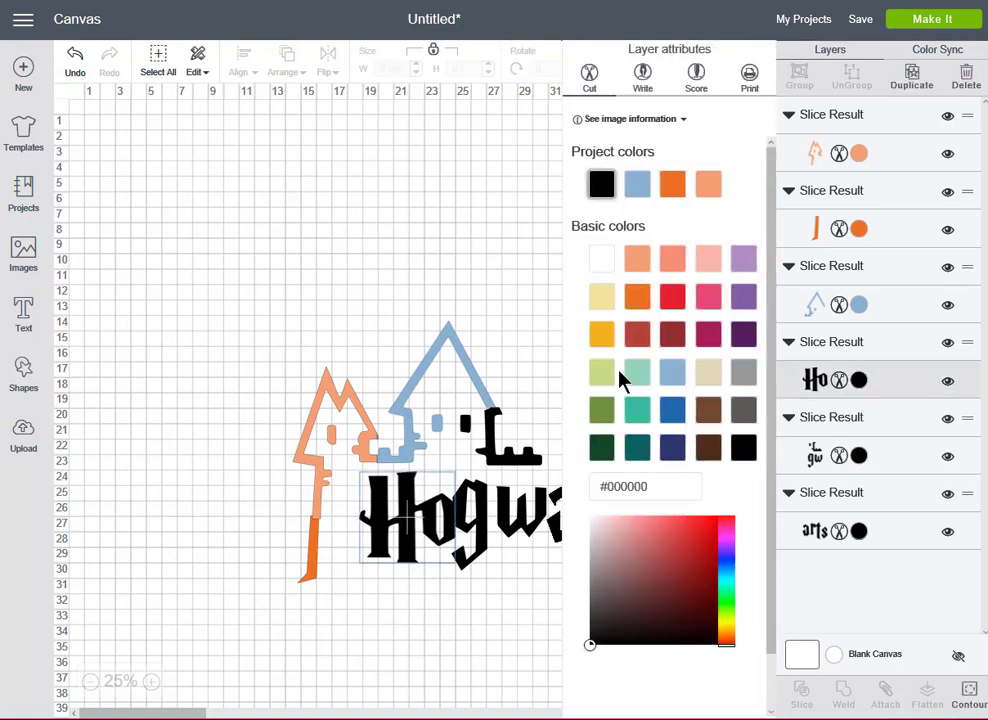
pyautogui.click(673, 410)
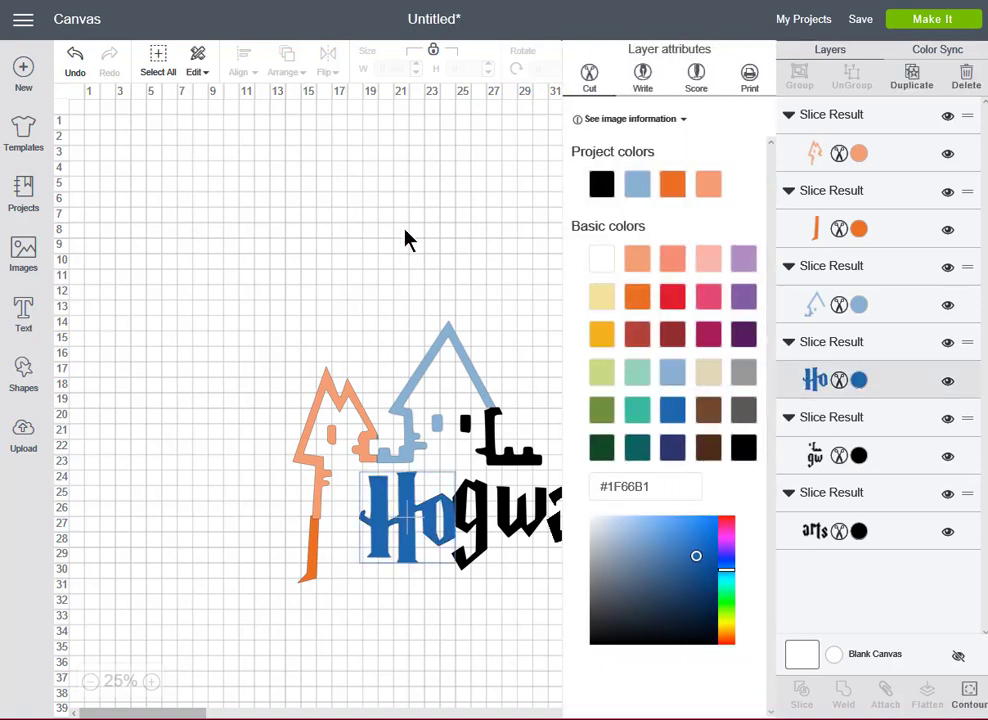
pyautogui.click(408, 240)
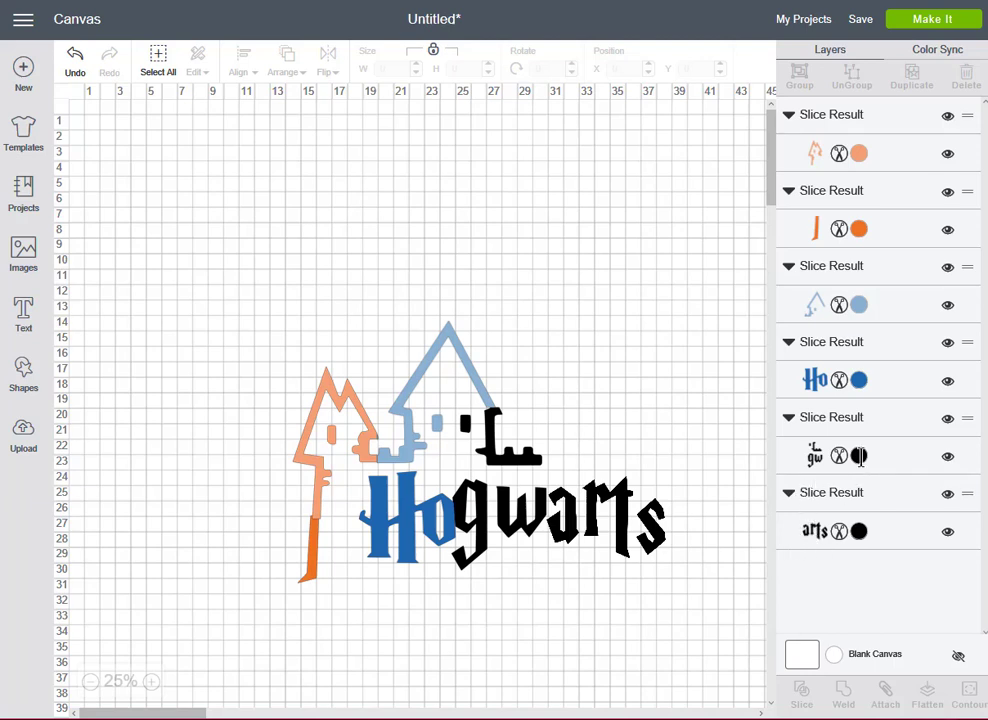
# Step: Recolor the piece containing "gw" and the adjoining castle wall Peacock Teal
pyautogui.click(859, 456)
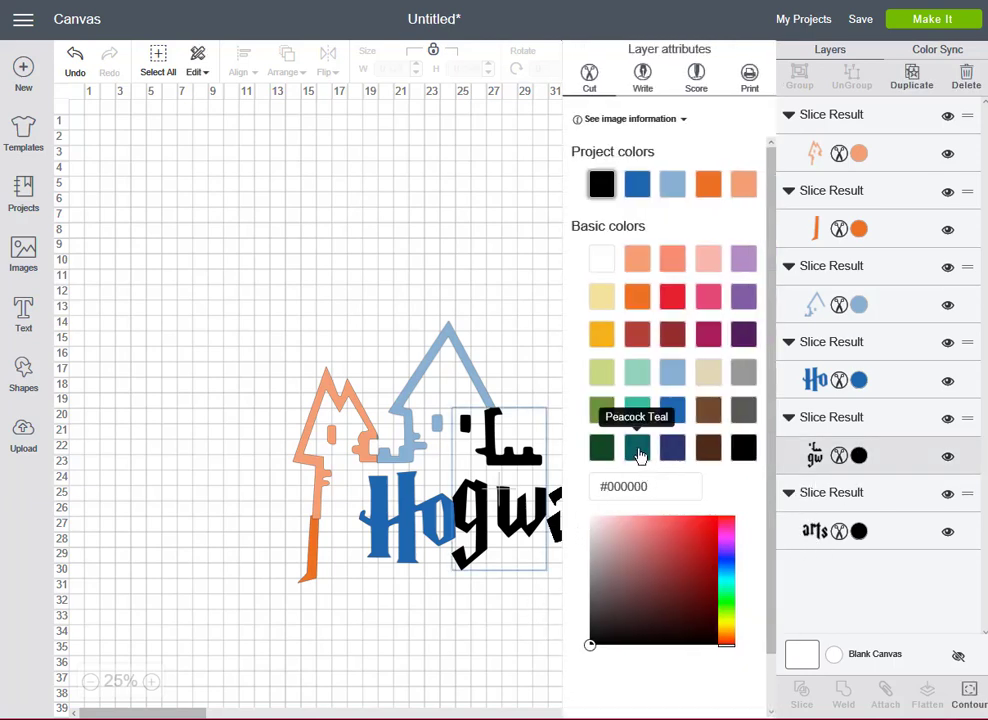
pyautogui.click(638, 450)
pyautogui.click(493, 277)
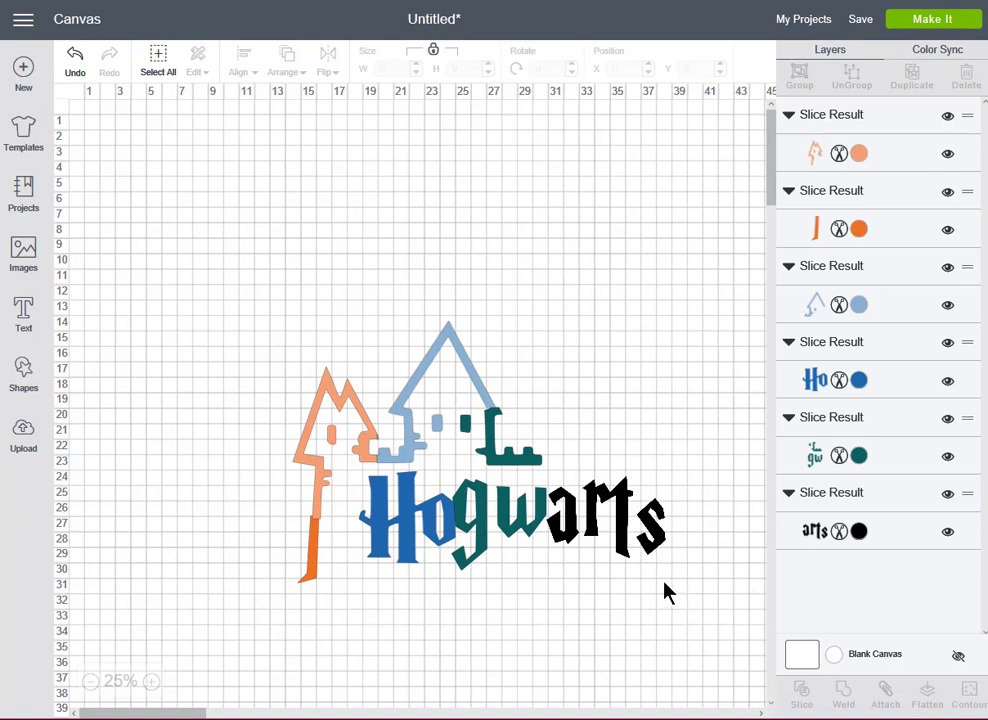
# Step: Open the cutting mat preview and examine the pieces on mats 1, 2 and 3
pyautogui.click(931, 22)
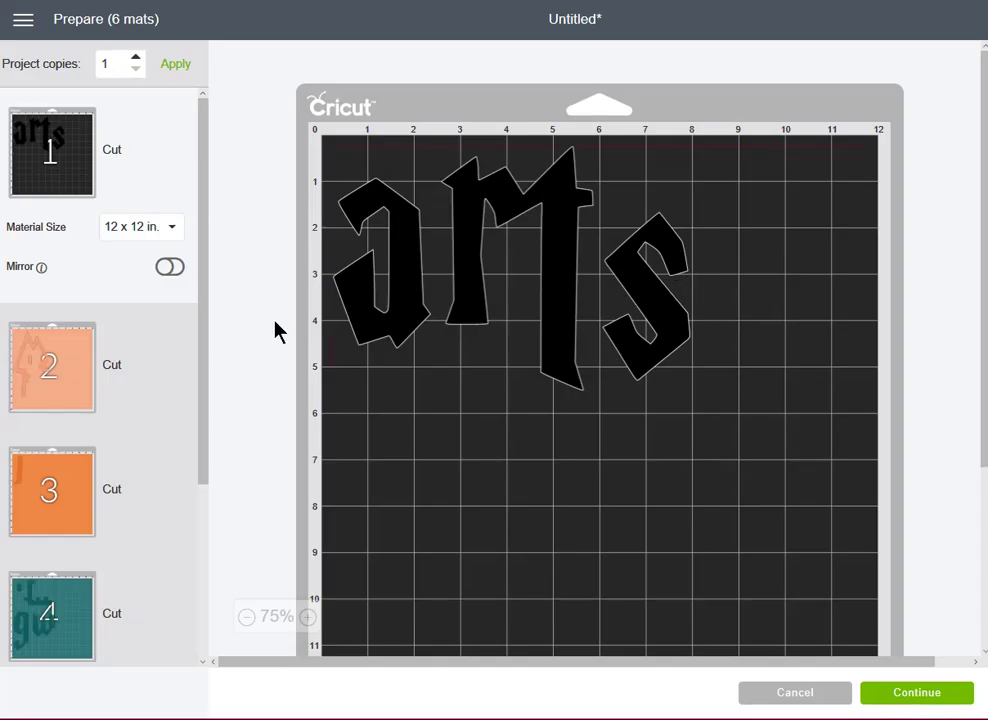
pyautogui.click(62, 392)
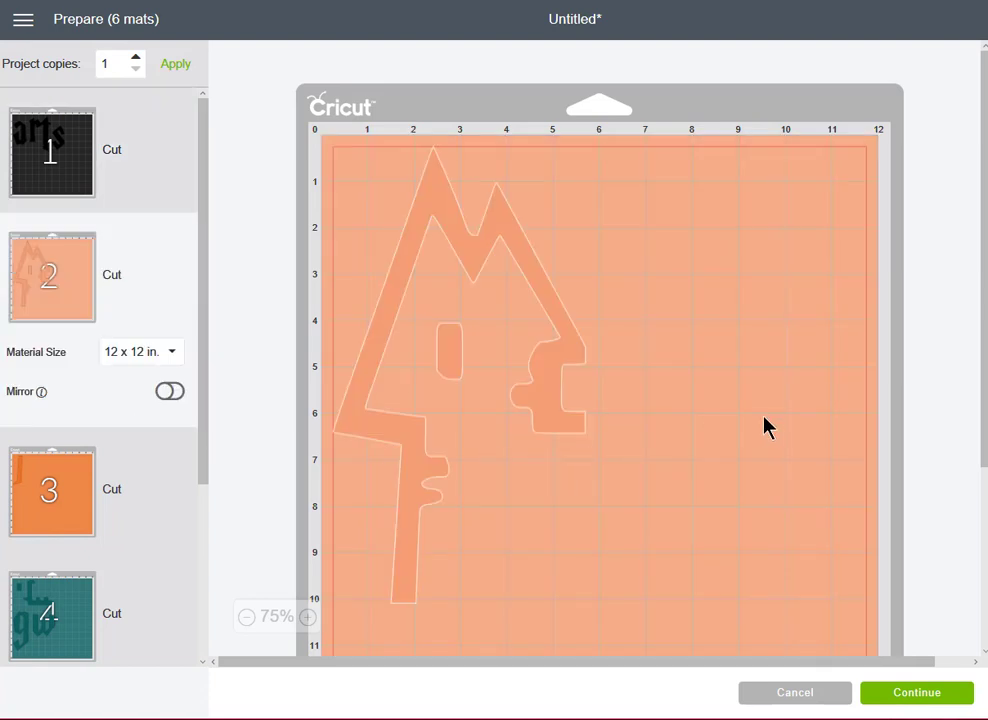
pyautogui.scroll(-2, 760, 430)
pyautogui.scroll(2, 750, 434)
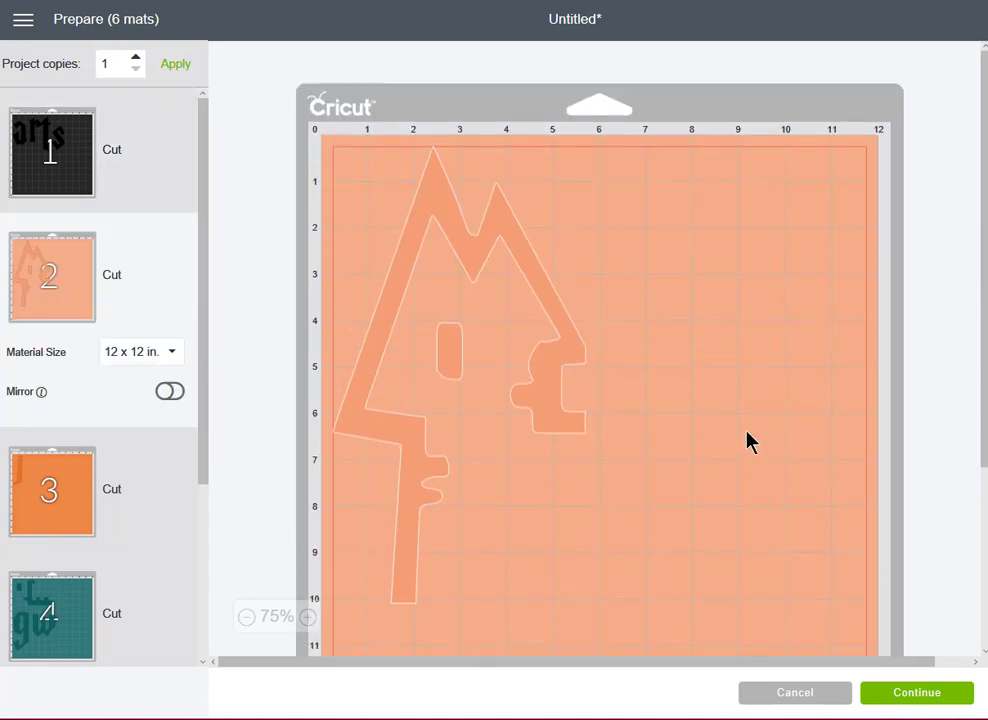
pyautogui.click(48, 490)
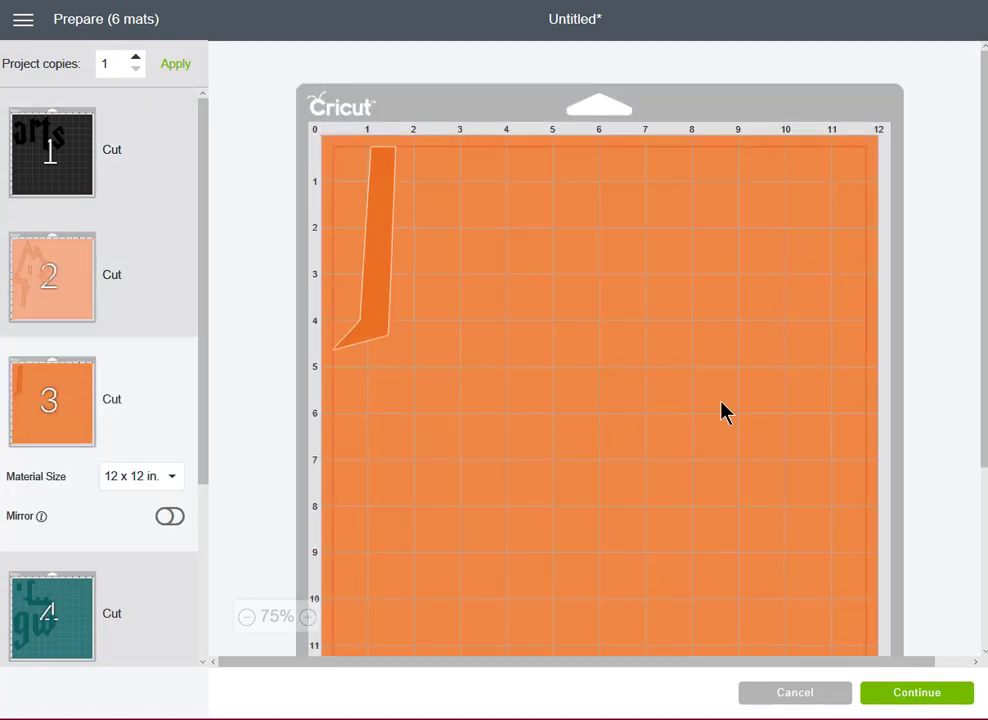
pyautogui.scroll(-2, 612, 476)
pyautogui.scroll(-2, 80, 592)
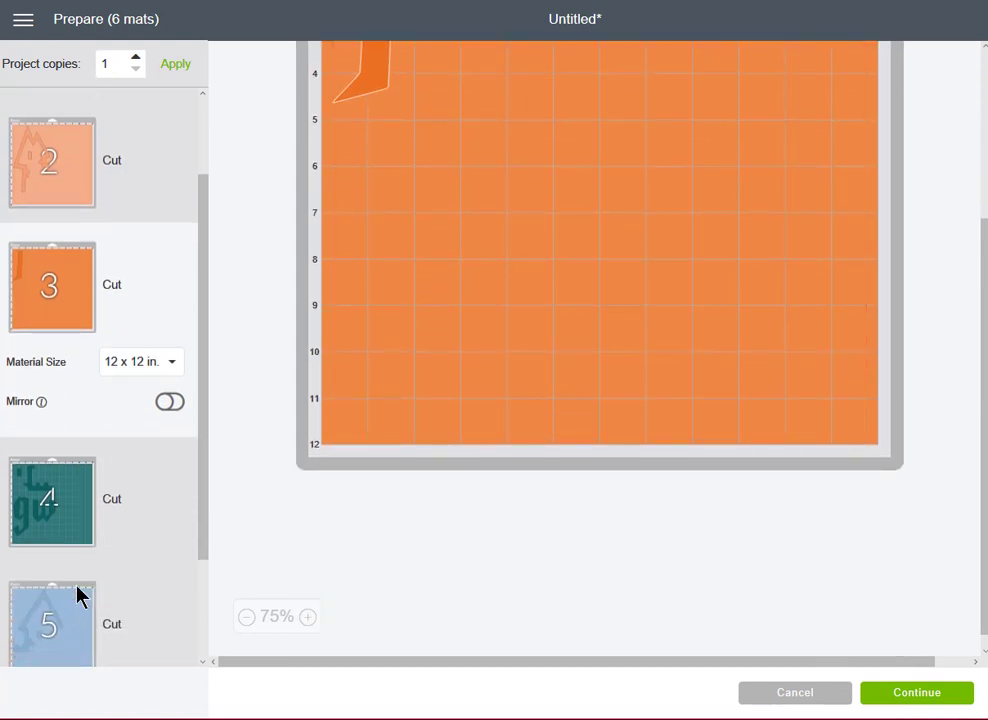
# Step: Examine the pieces on mats 4, 5 and 6 and return to the start of the mat list
pyautogui.click(116, 502)
pyautogui.scroll(3, 595, 439)
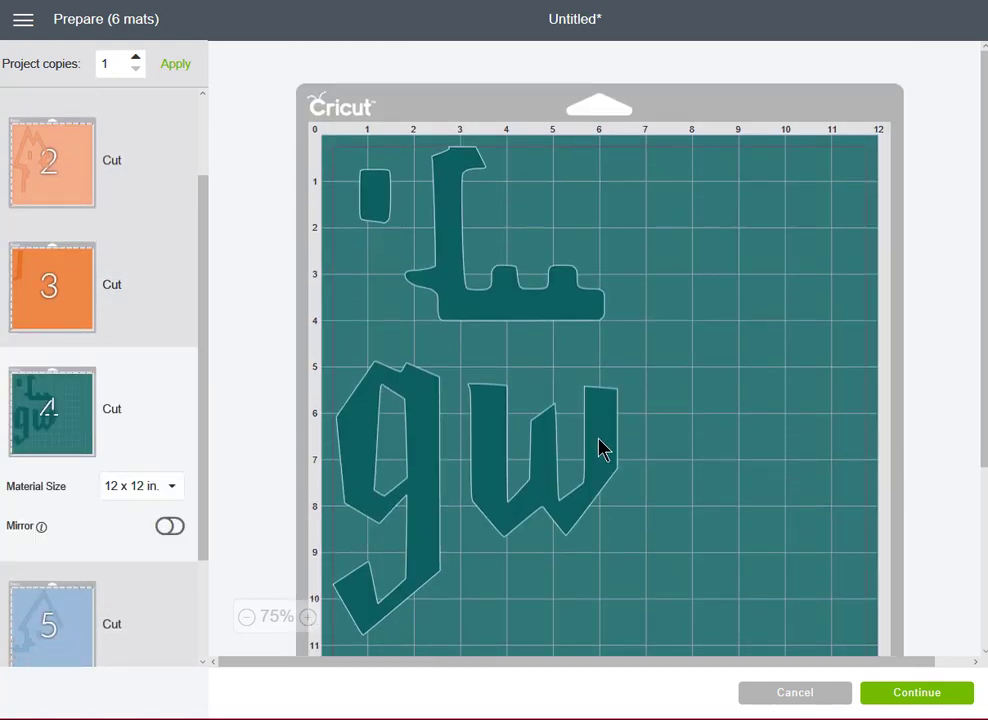
pyautogui.scroll(-3, 600, 448)
pyautogui.click(43, 640)
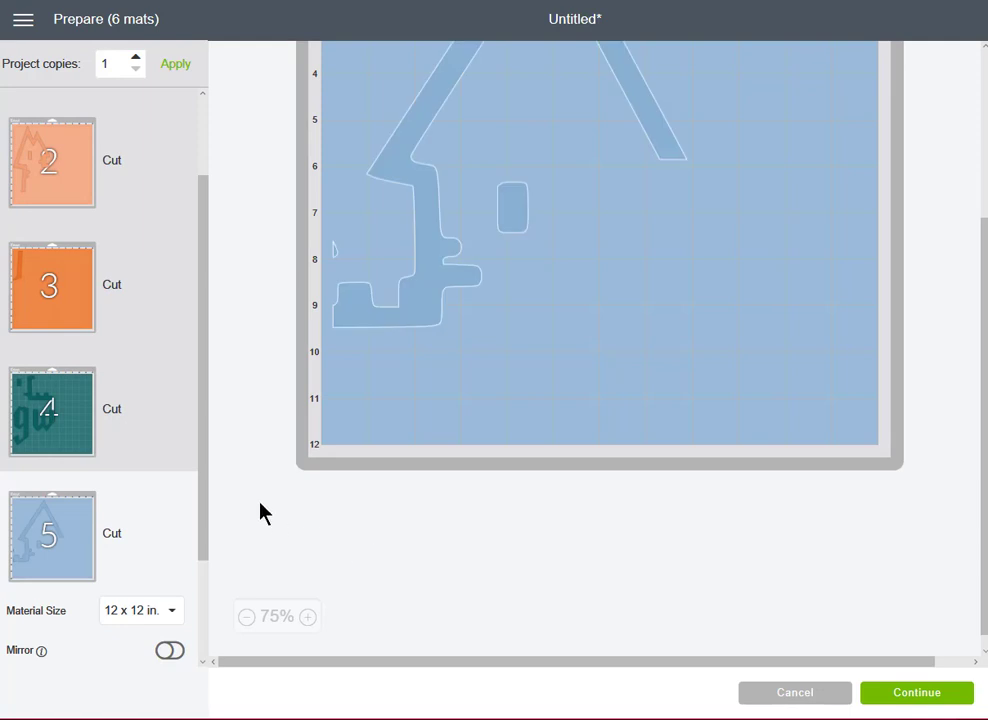
pyautogui.moveTo(201, 457); pyautogui.dragTo(228, 622)
pyautogui.scroll(3, 585, 565)
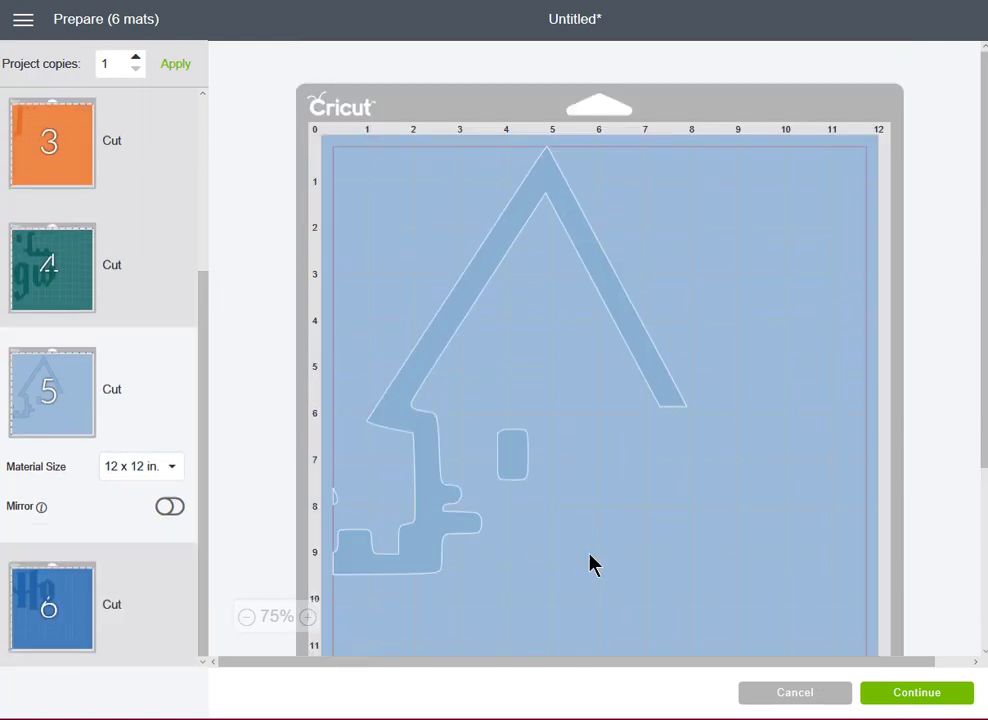
pyautogui.scroll(-3, 590, 565)
pyautogui.click(77, 622)
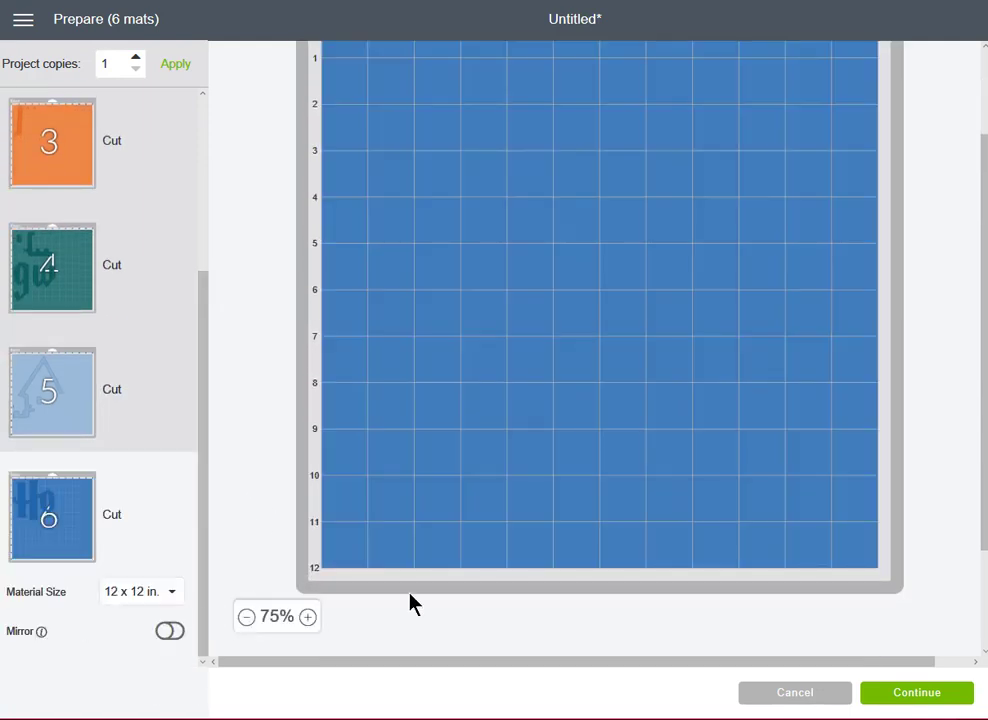
pyautogui.scroll(3, 677, 483)
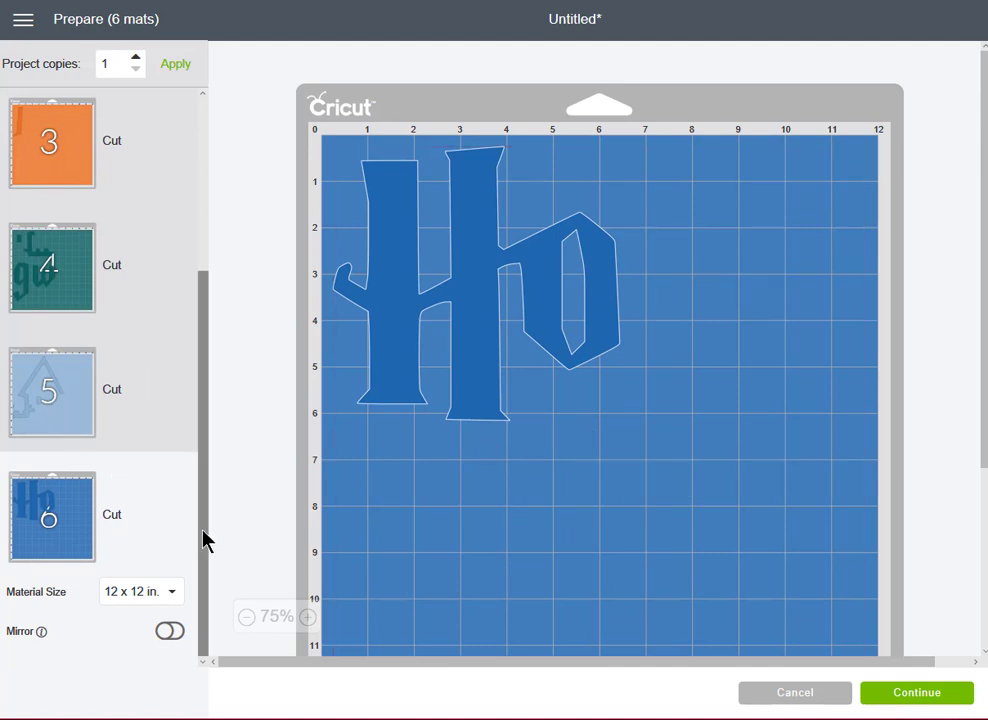
pyautogui.moveTo(203, 532); pyautogui.dragTo(220, 357)
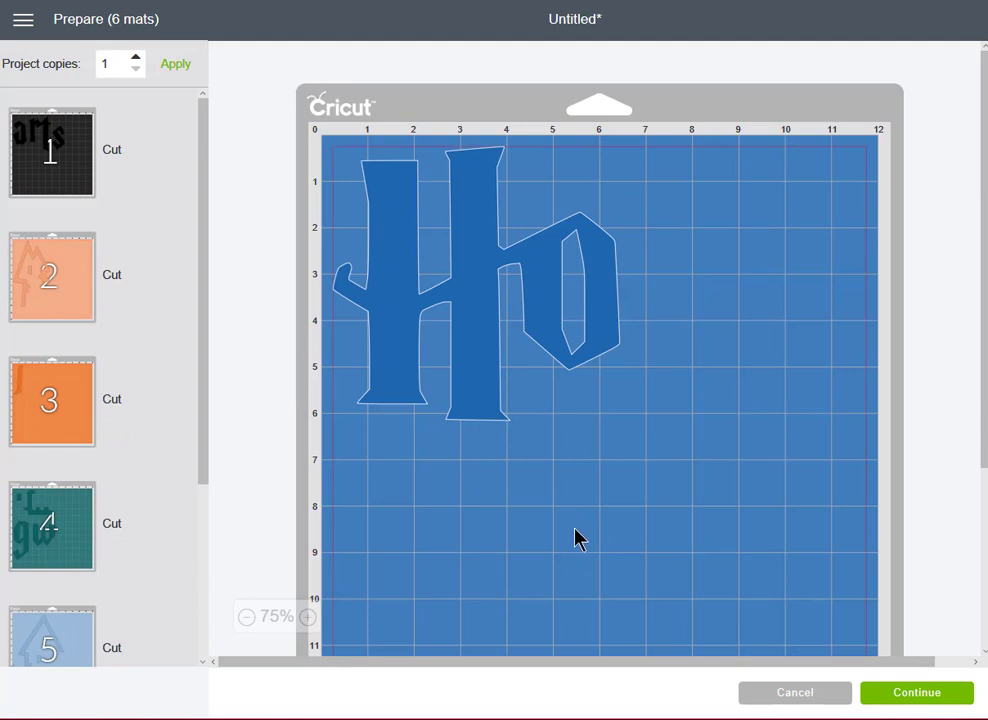
# Step: Continue to the cutting stage and connect the ExploreAir2 machine over Bluetooth
pyautogui.click(917, 697)
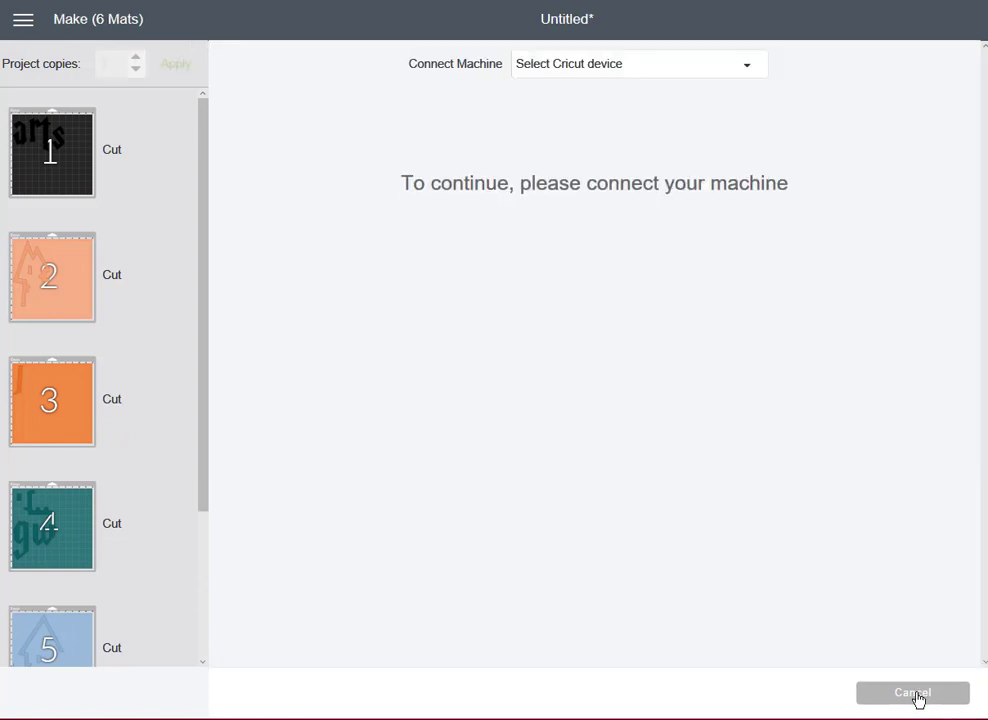
pyautogui.click(684, 67)
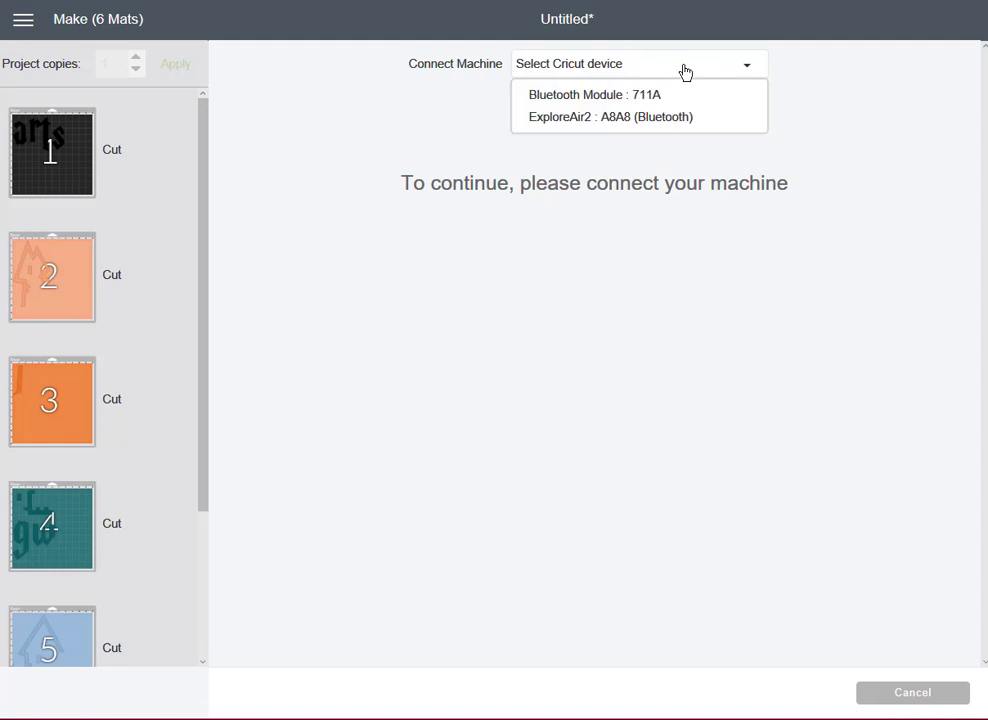
pyautogui.click(664, 122)
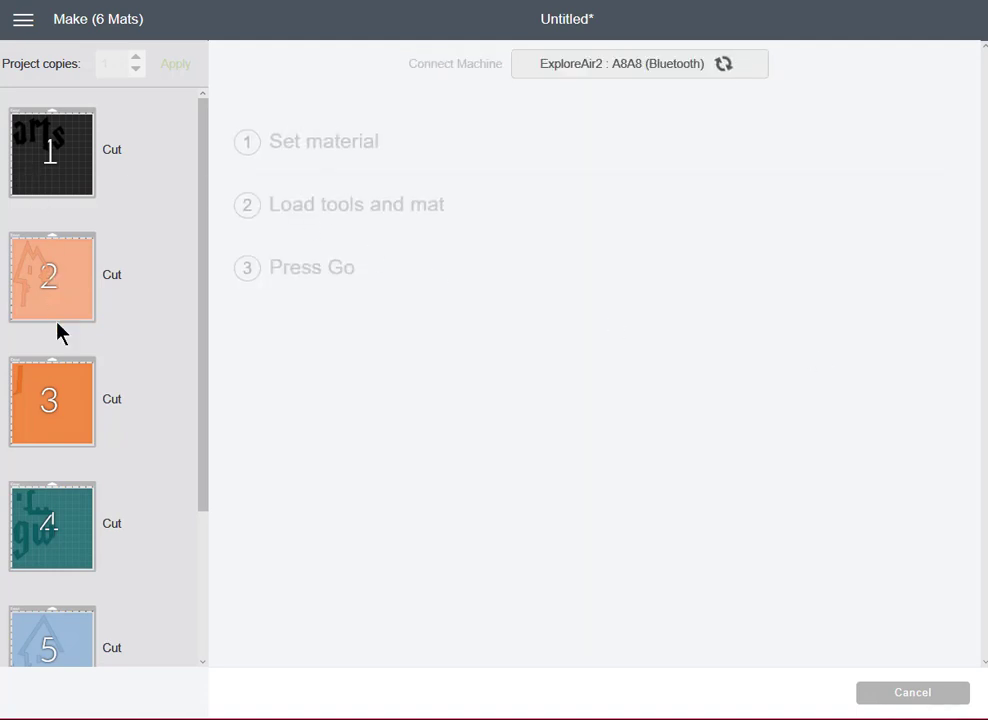
# Step: Edit mat 4, shifting its "gw" and castle wall group slightly to the right, and accept the arrangement
pyautogui.click(55, 422)
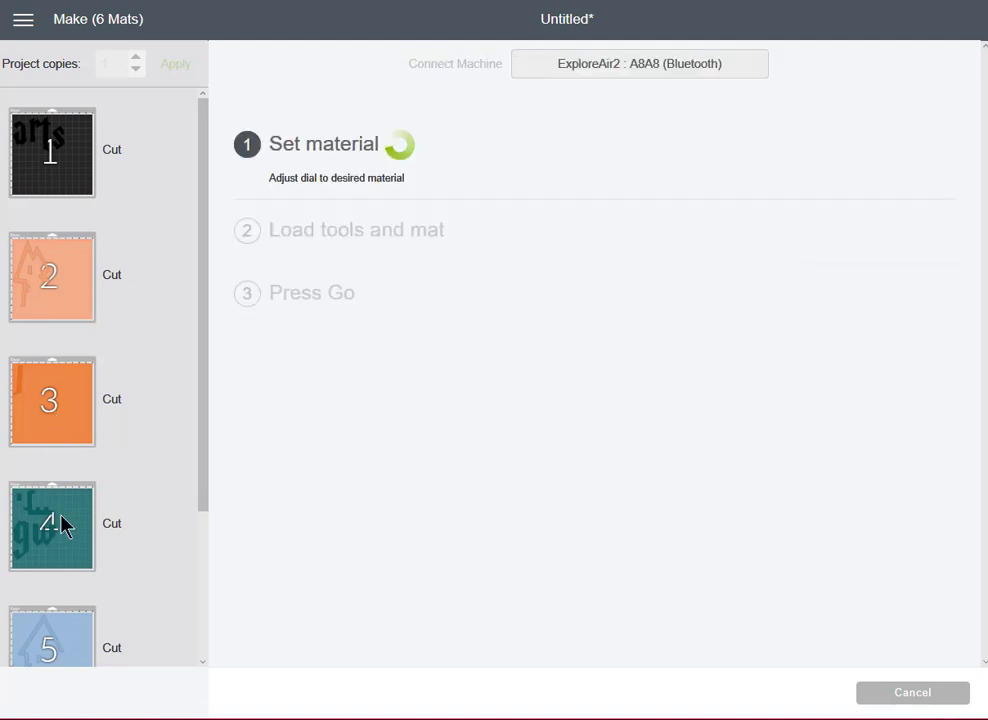
pyautogui.click(60, 519)
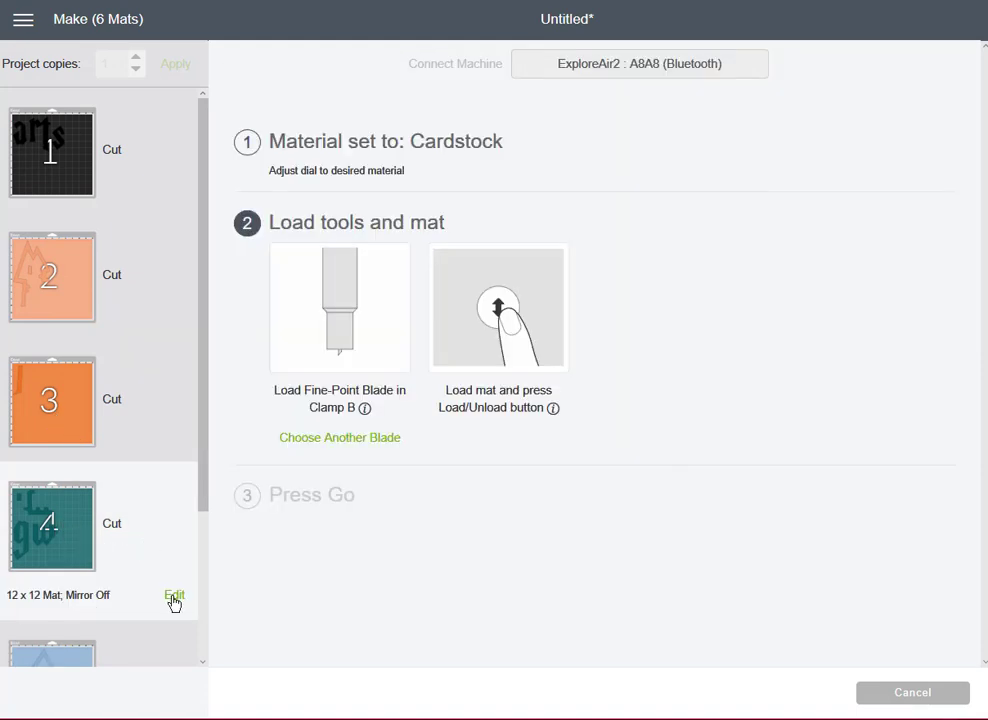
pyautogui.click(174, 594)
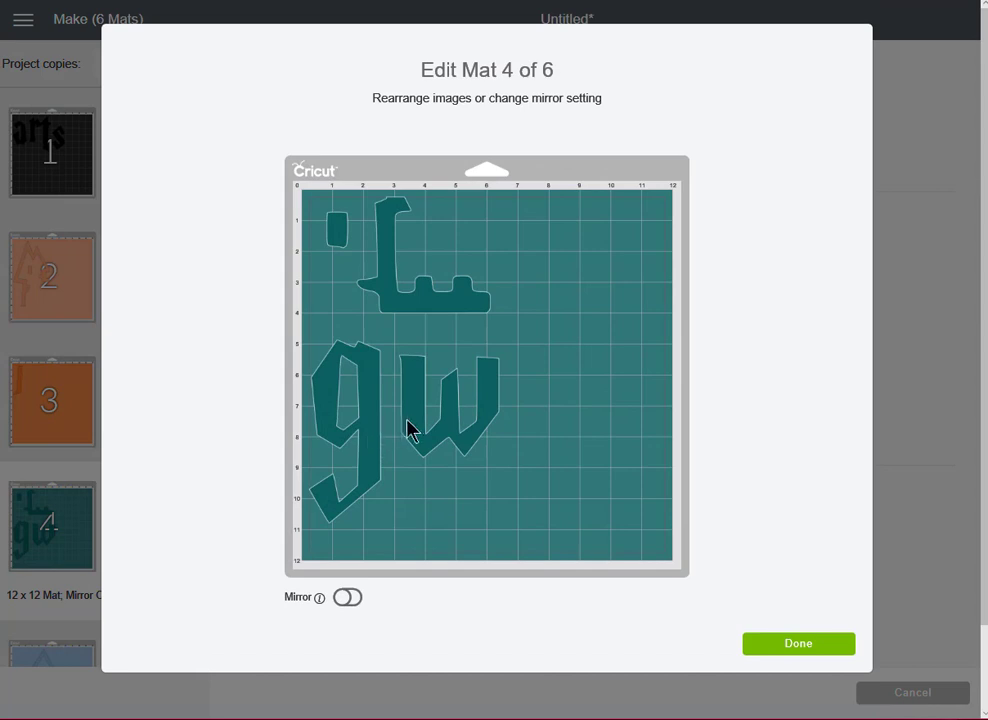
pyautogui.moveTo(408, 428)
pyautogui.mouseDown()
pyautogui.moveTo(443, 419)
pyautogui.moveTo(426, 428)
pyautogui.mouseUp()
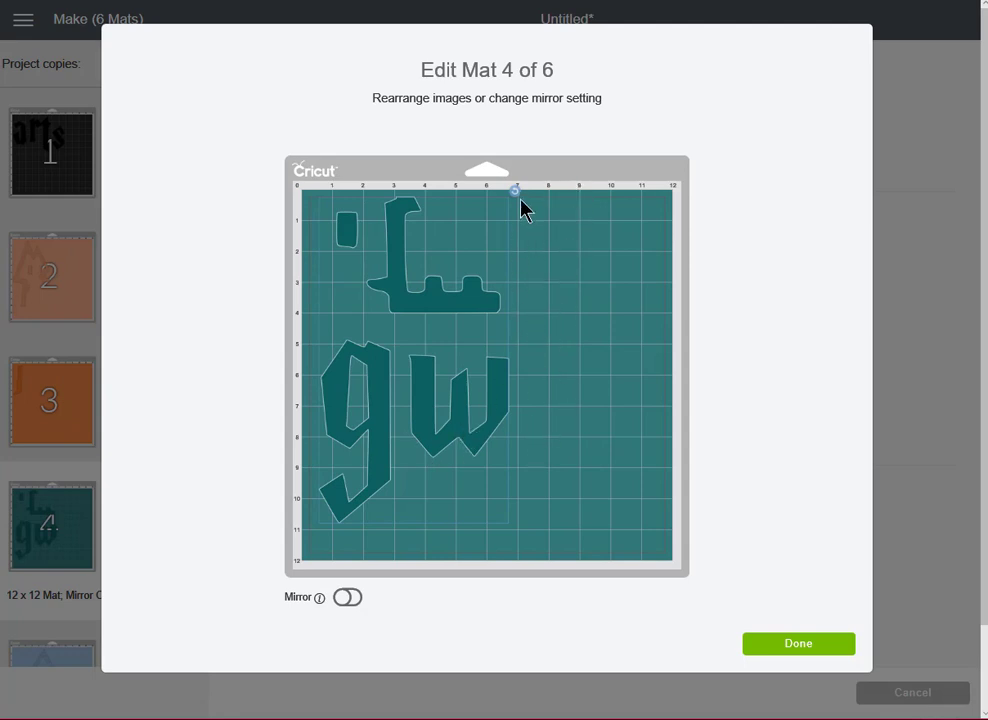
pyautogui.moveTo(434, 311); pyautogui.dragTo(426, 310)
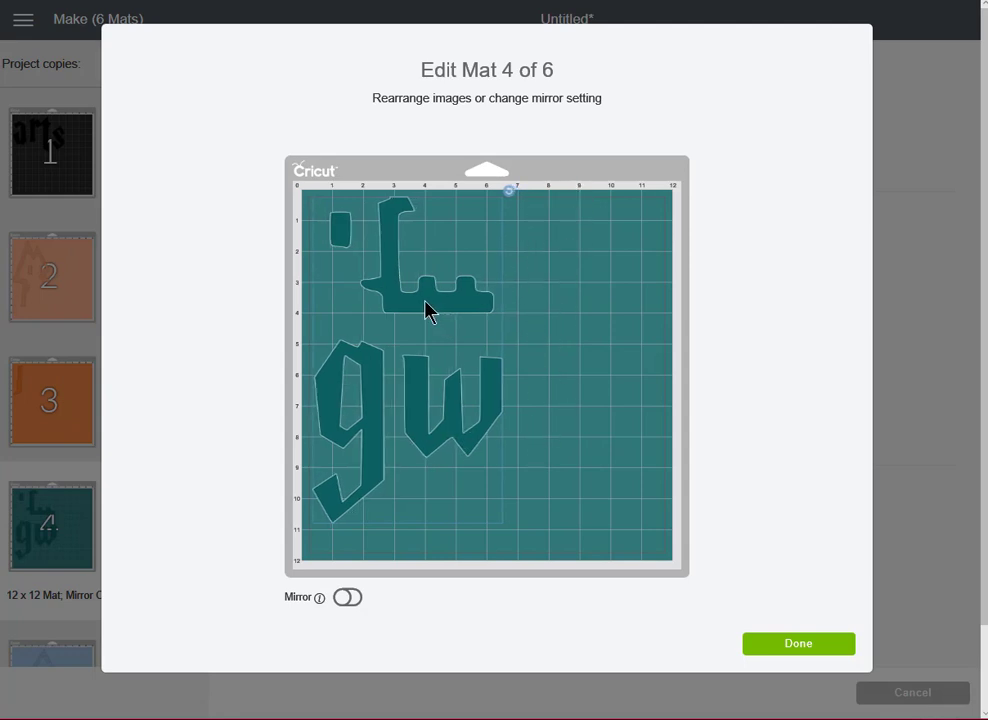
pyautogui.click(800, 646)
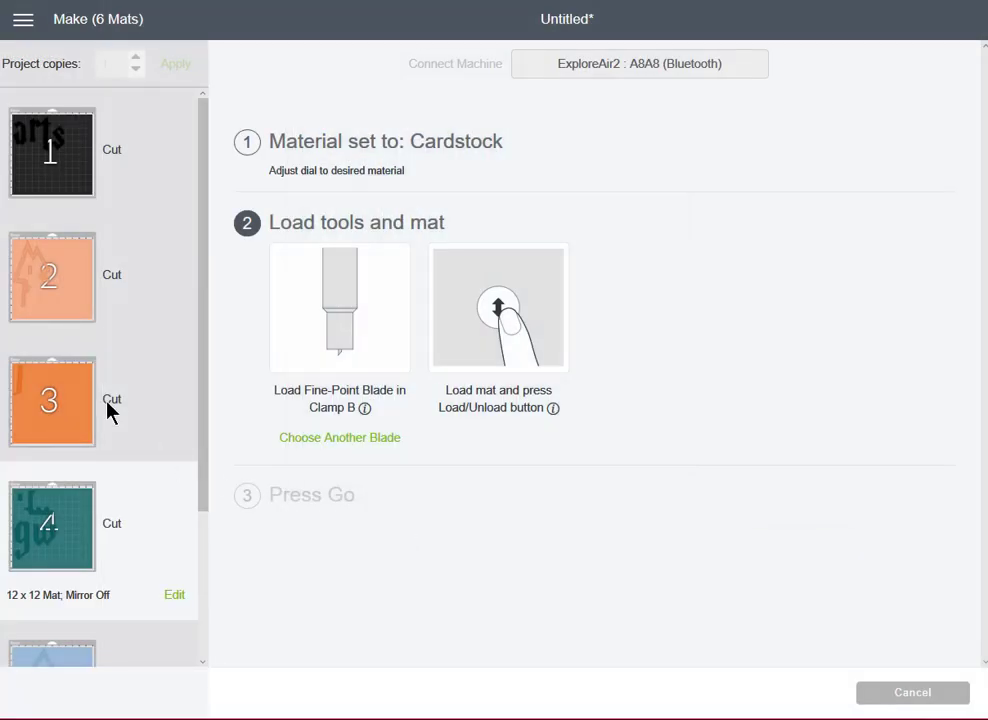
# Step: Check the enlarged preview of mat 3, cancel the cut and return to the canvas
pyautogui.click(80, 190)
pyautogui.click(73, 456)
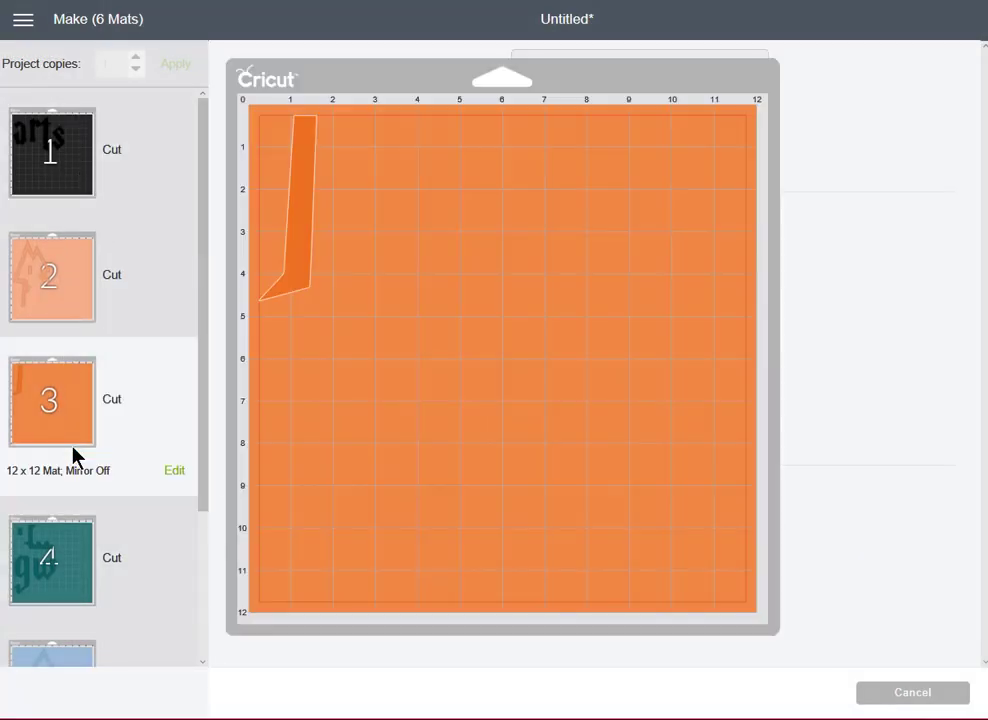
pyautogui.moveTo(82, 437)
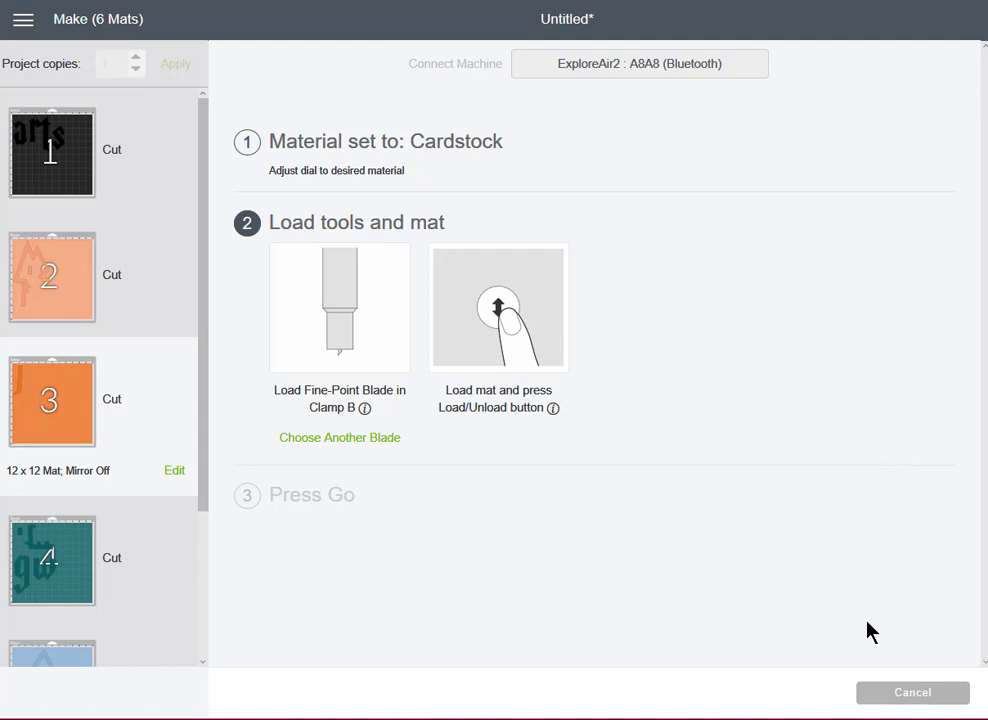
pyautogui.click(916, 694)
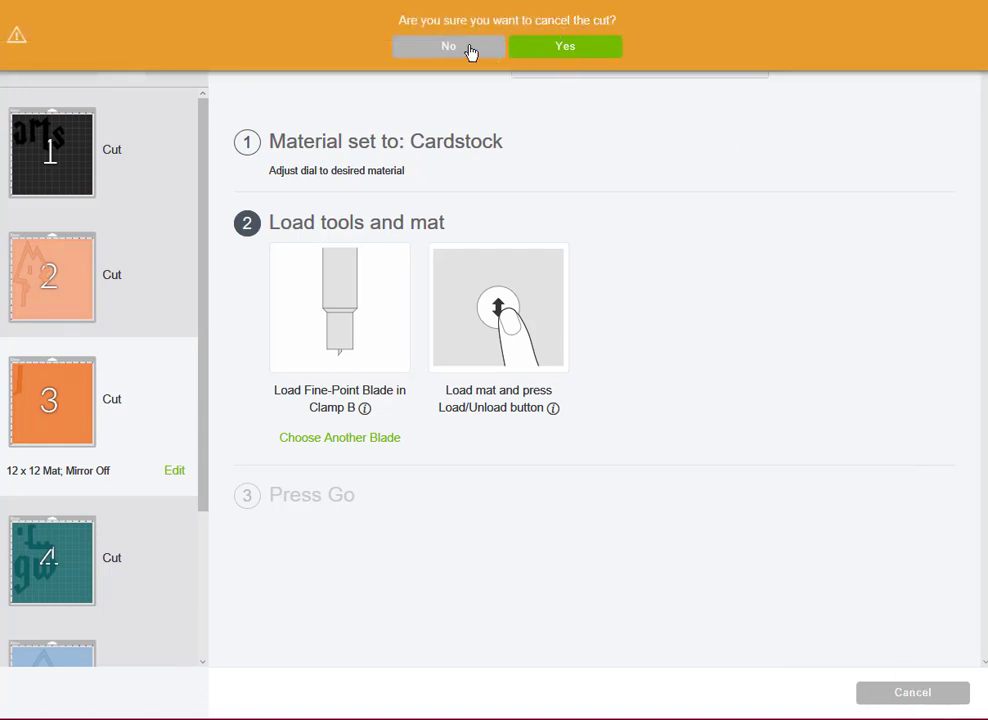
pyautogui.click(578, 46)
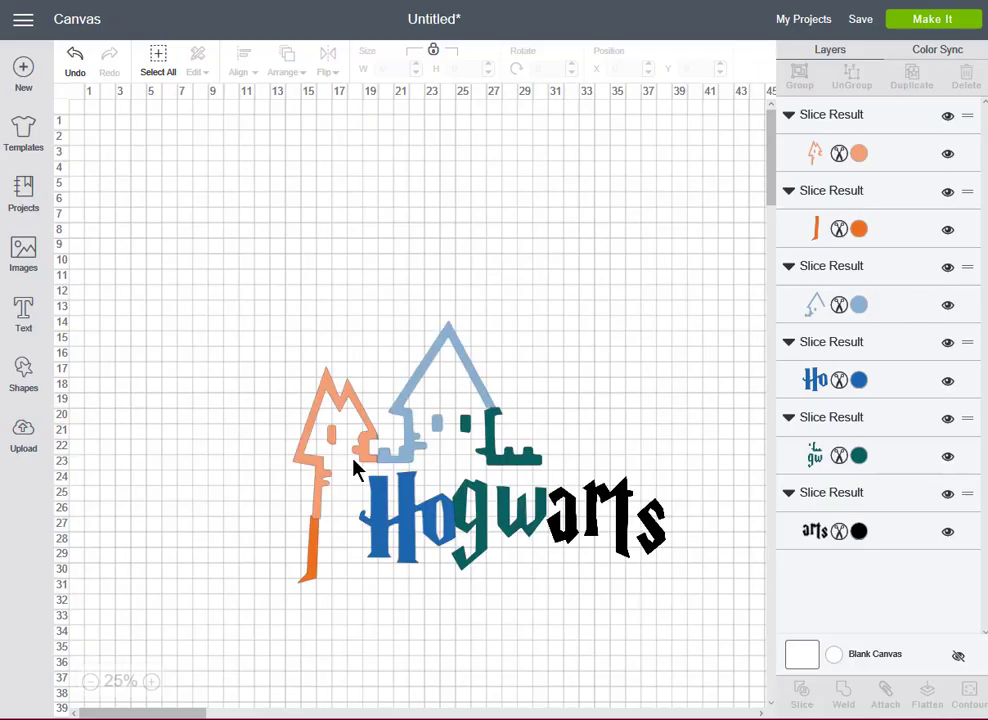
# Step: Move the entire assembled design to the canvas's upper-left area, at about X 2.3 and Y 1.8
pyautogui.moveTo(224, 250); pyautogui.dragTo(729, 634)
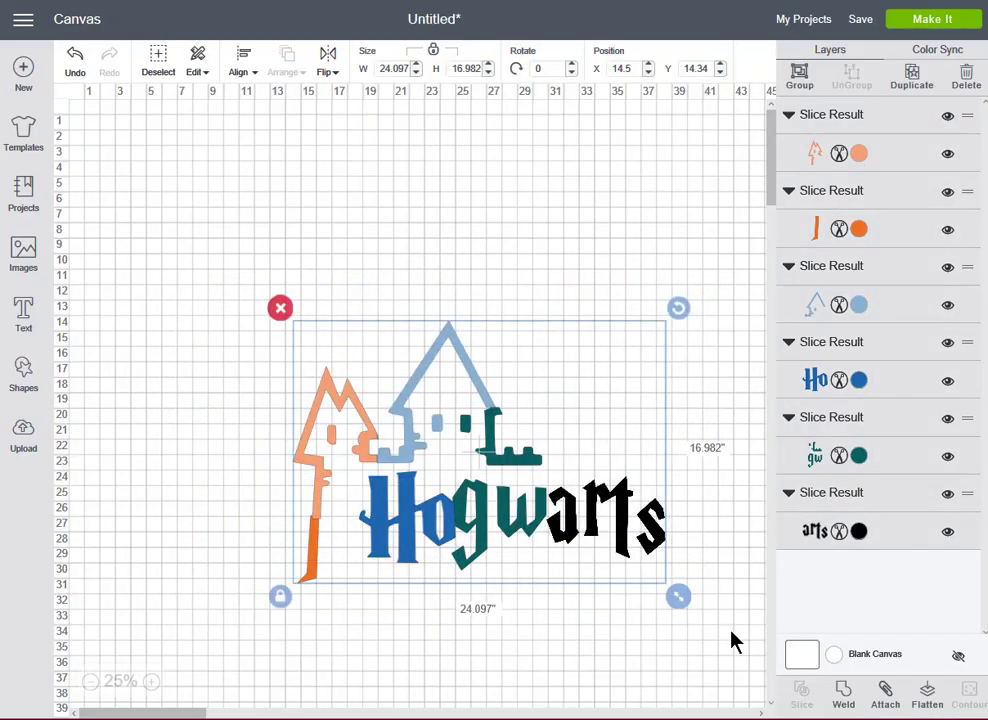
pyautogui.moveTo(481, 452); pyautogui.dragTo(298, 265)
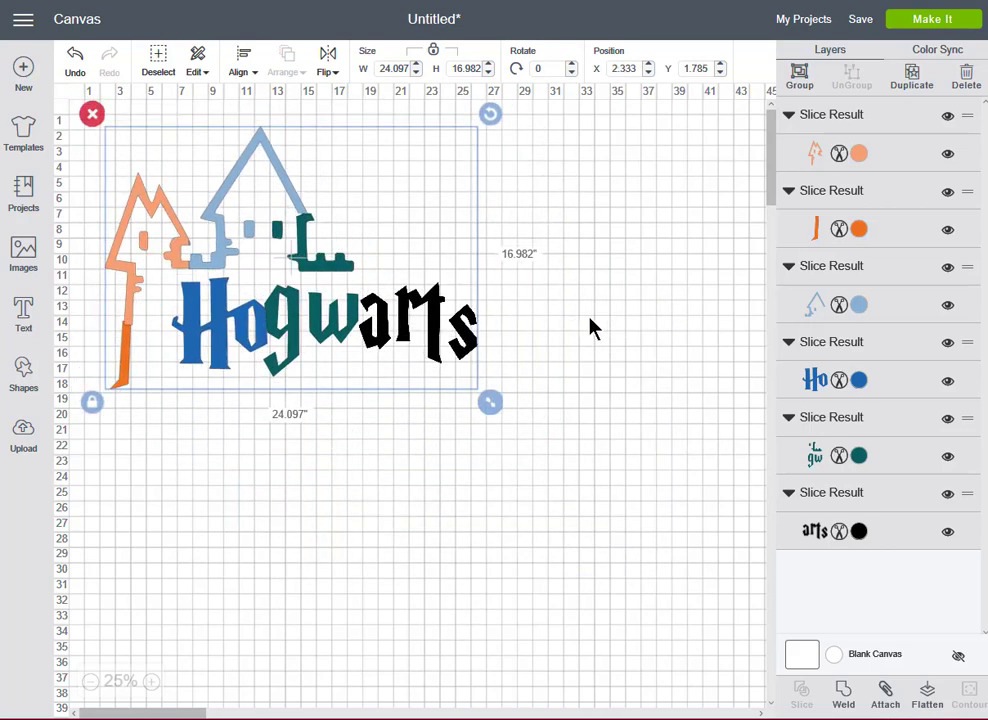